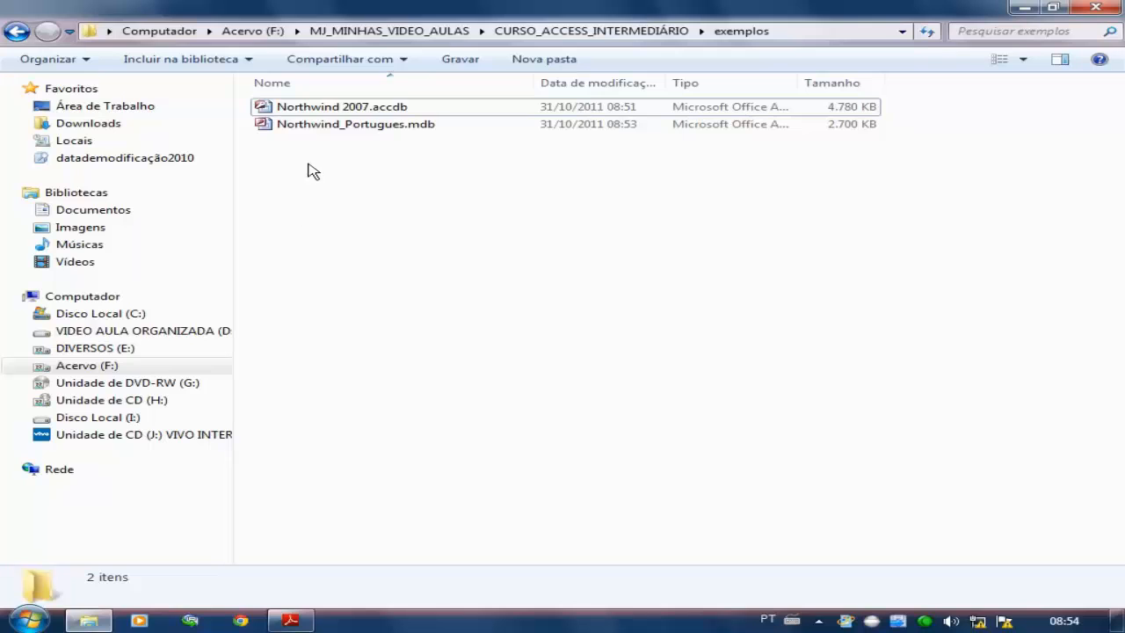
Open Northwind 2007.accdb, view the Pedidos table down to its last records, and close the database
double_click(356, 108)
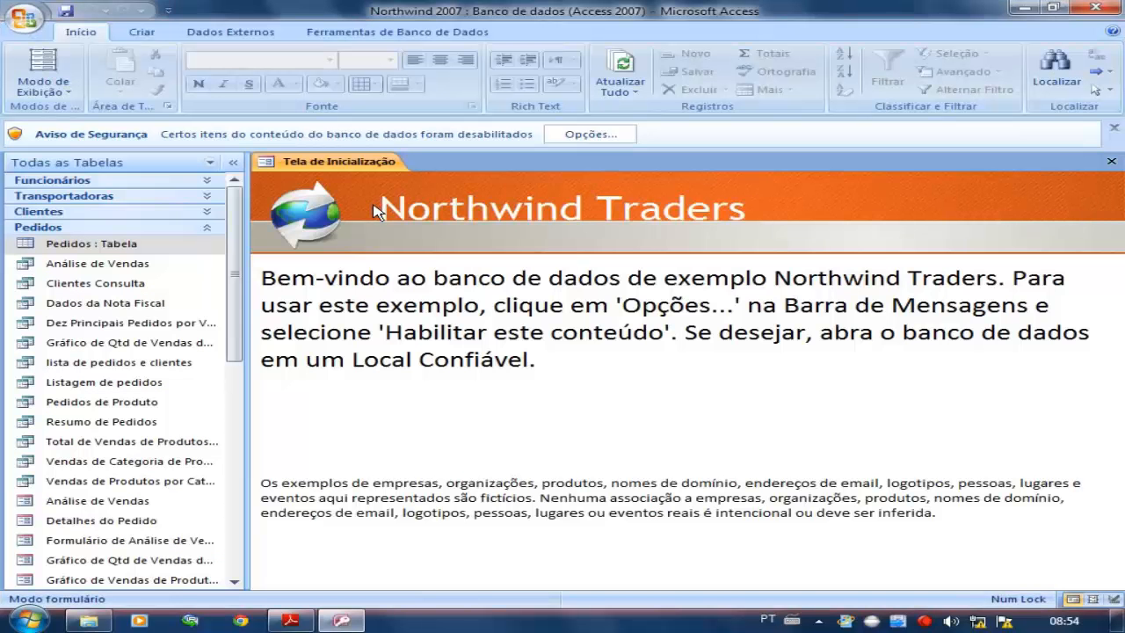
double_click(97, 245)
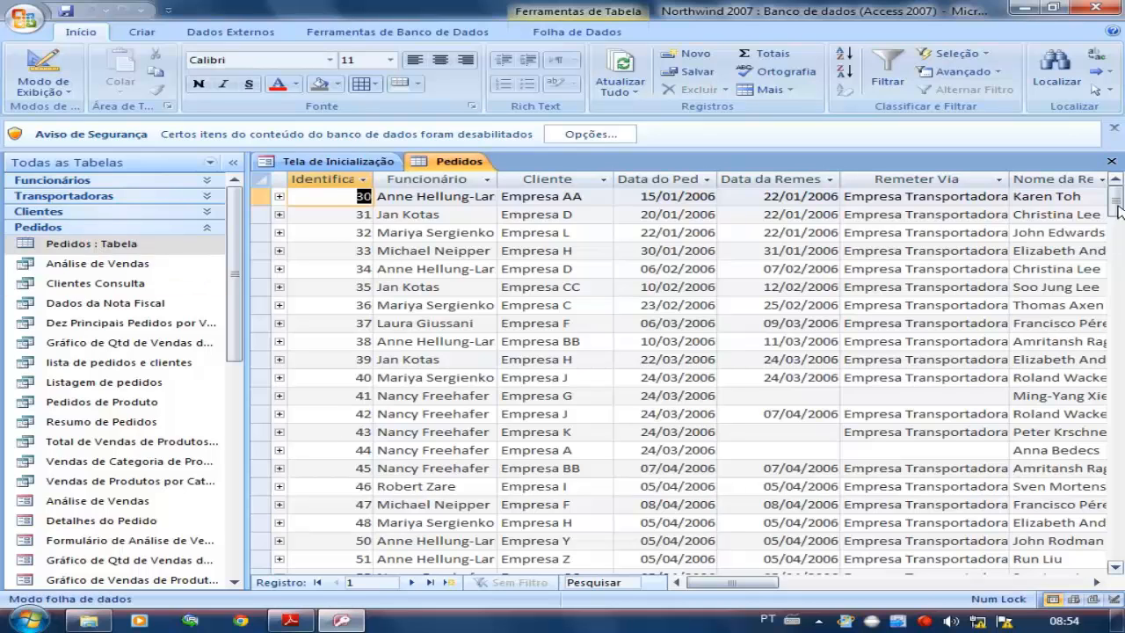
drag(1114, 200, 1081, 405)
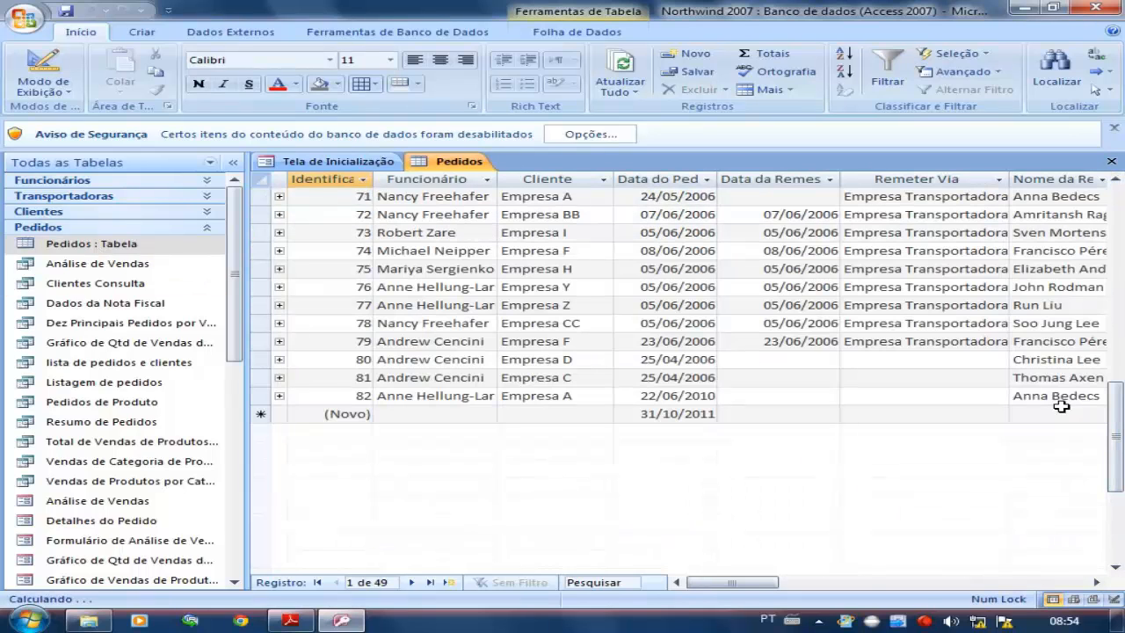
click(753, 397)
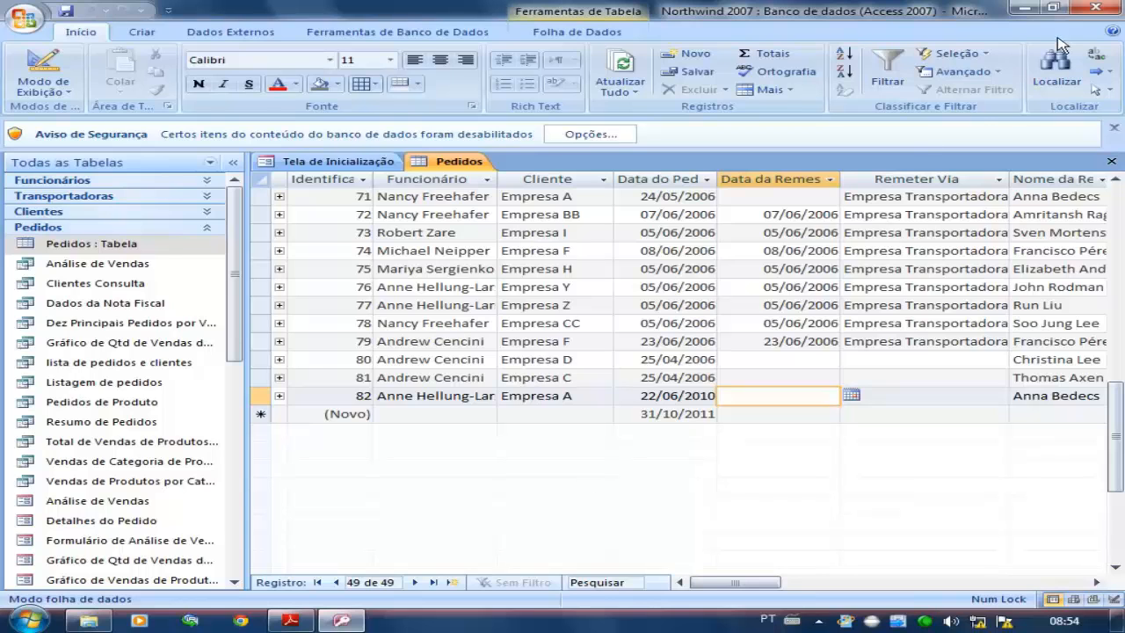
click(1095, 9)
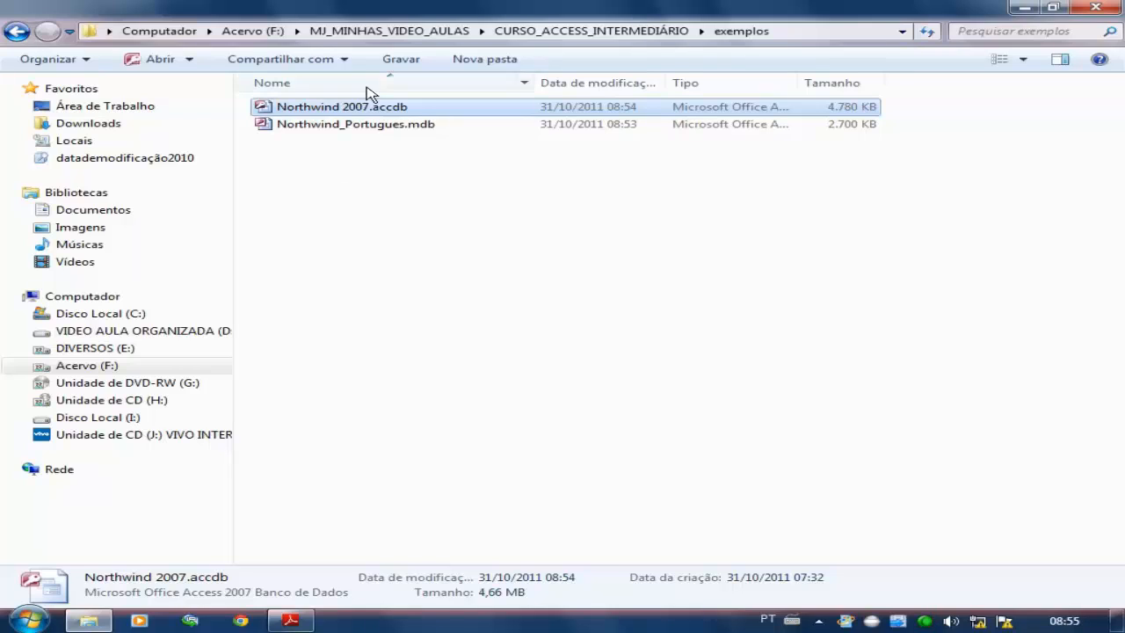
Open the Northwind_Portugues.mdb database and close its Menu de Controle Principal form
click(372, 128)
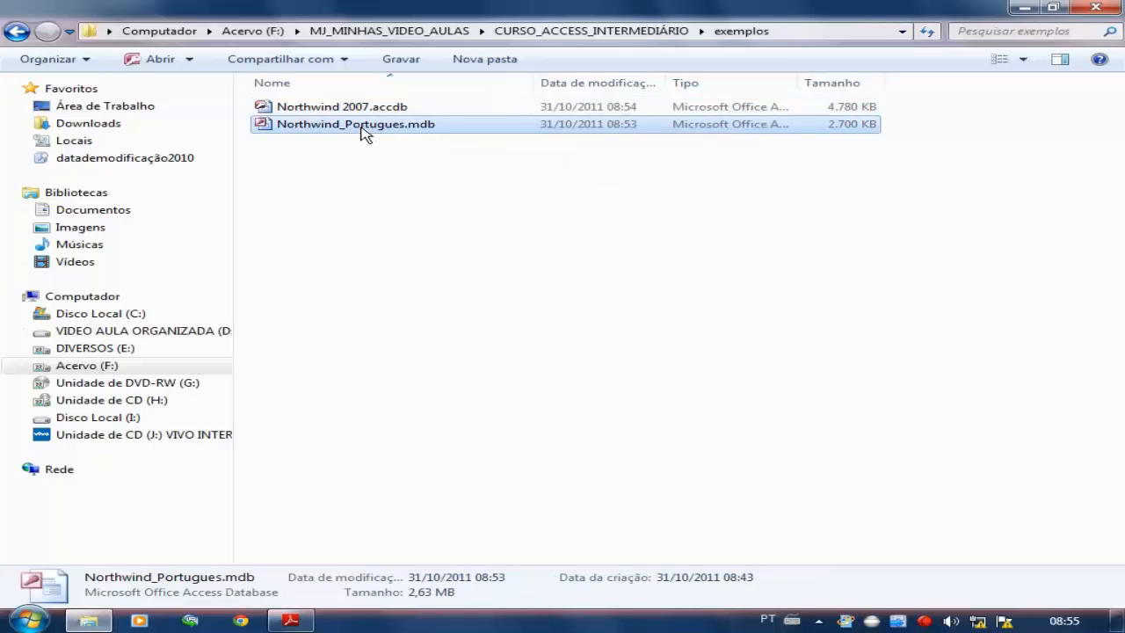
double_click(321, 130)
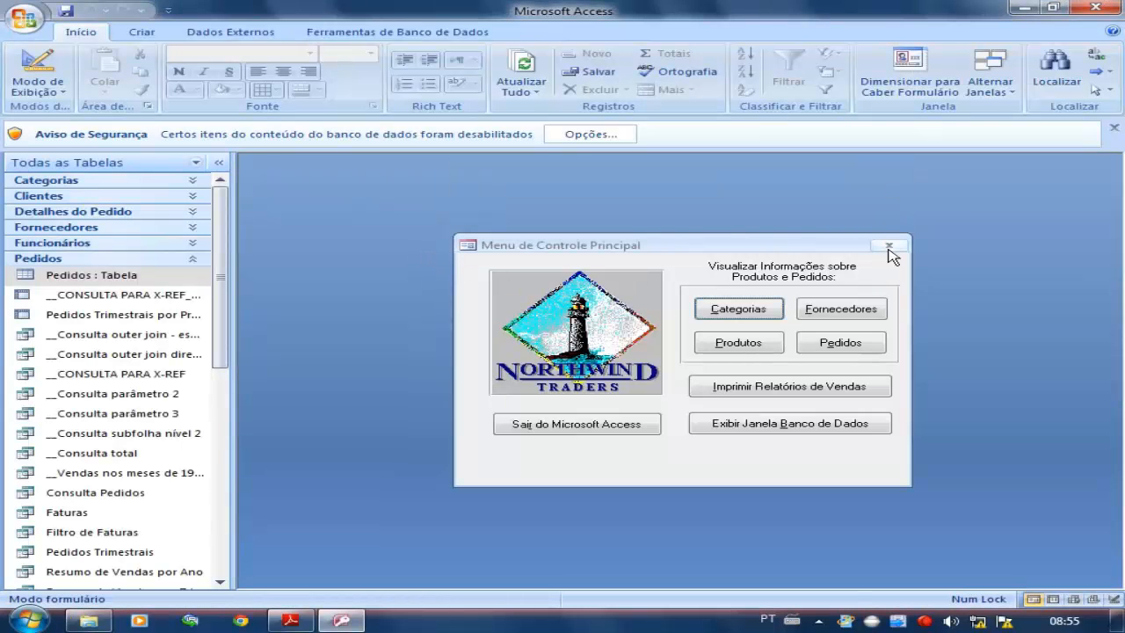
click(889, 247)
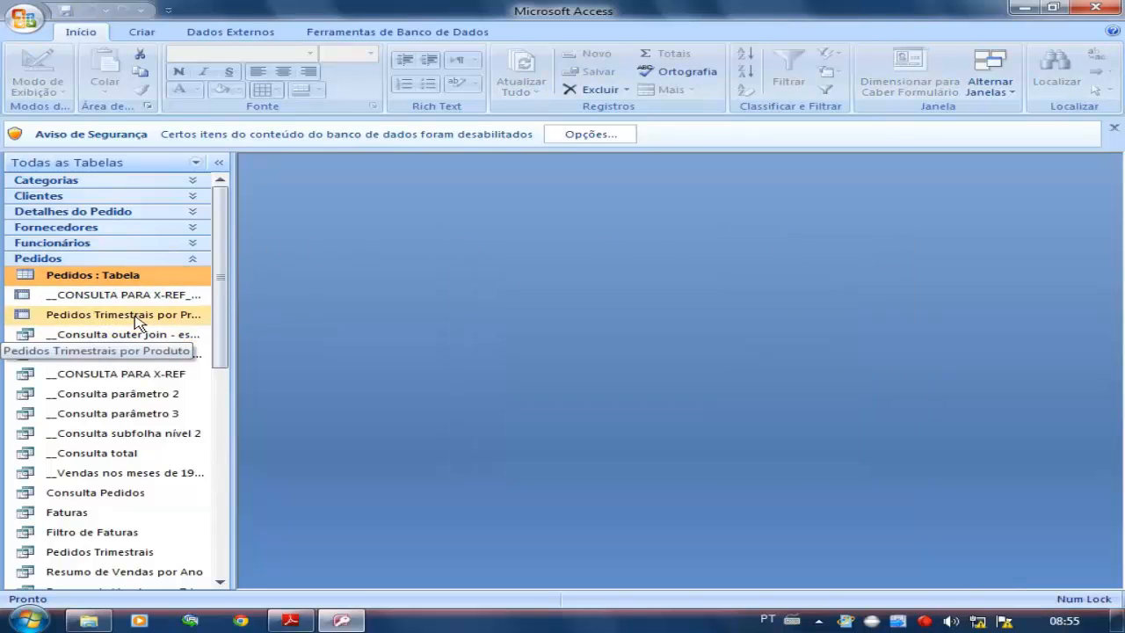
Open the Pedidos table and examine its order records through to the end
double_click(127, 276)
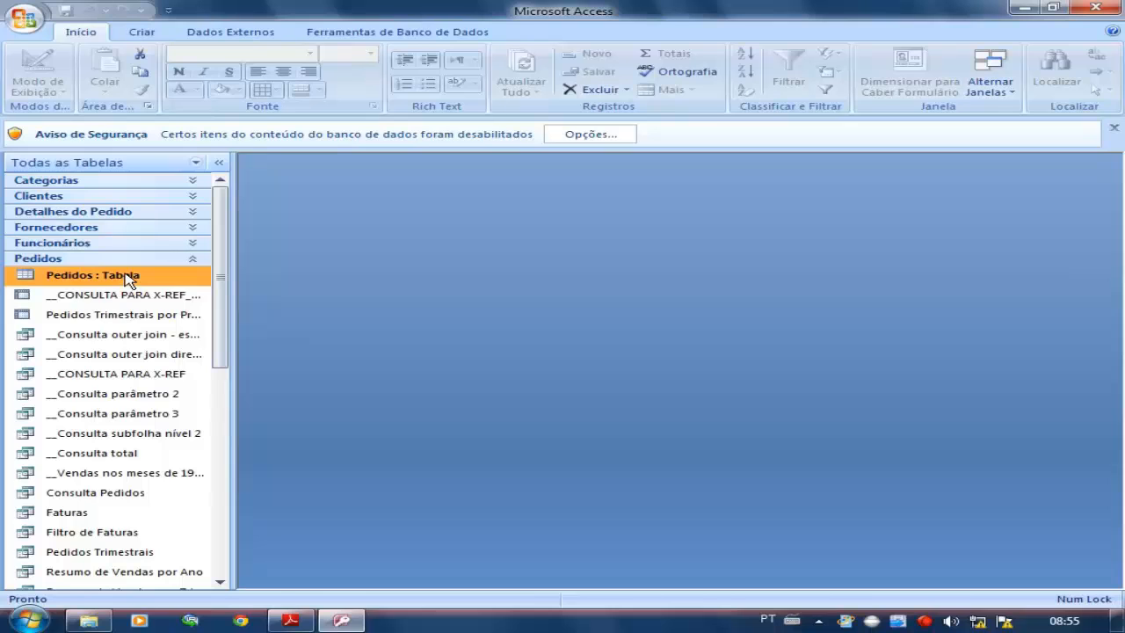
drag(1079, 239, 1077, 517)
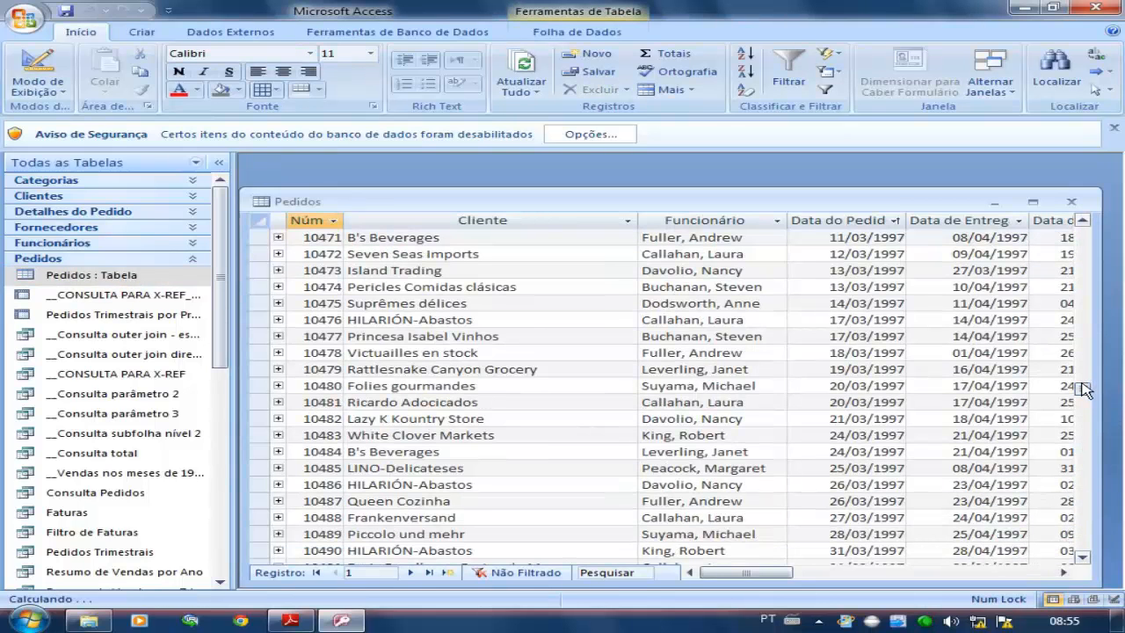
drag(1082, 389, 1081, 534)
scroll(814, 325, down, 7)
scroll(813, 325, down, 20)
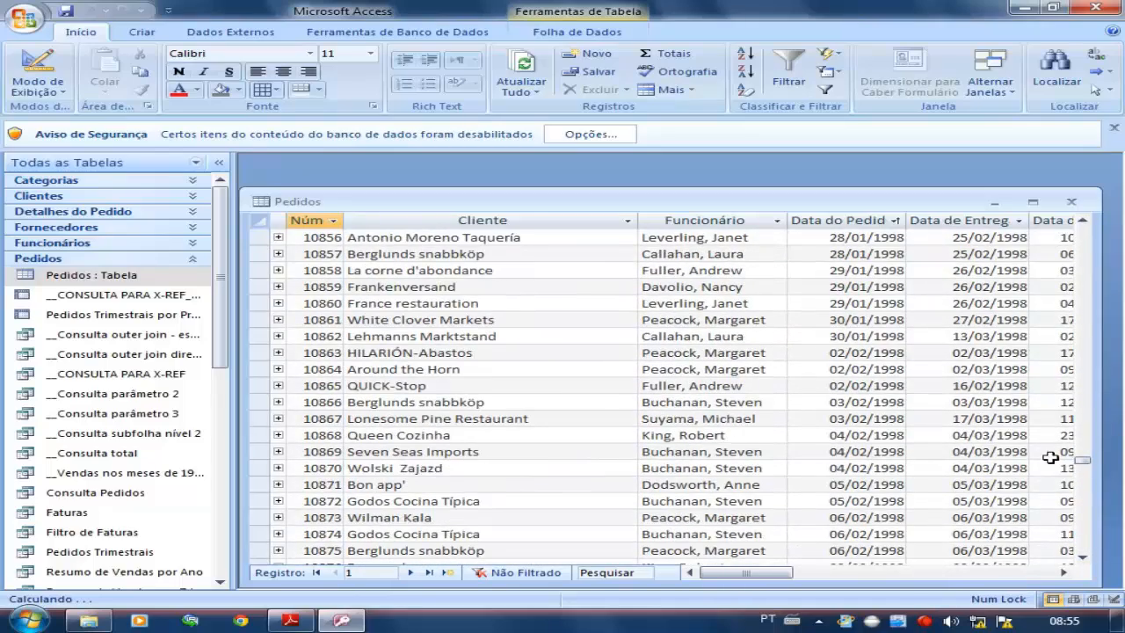
drag(1084, 462, 1086, 587)
click(560, 371)
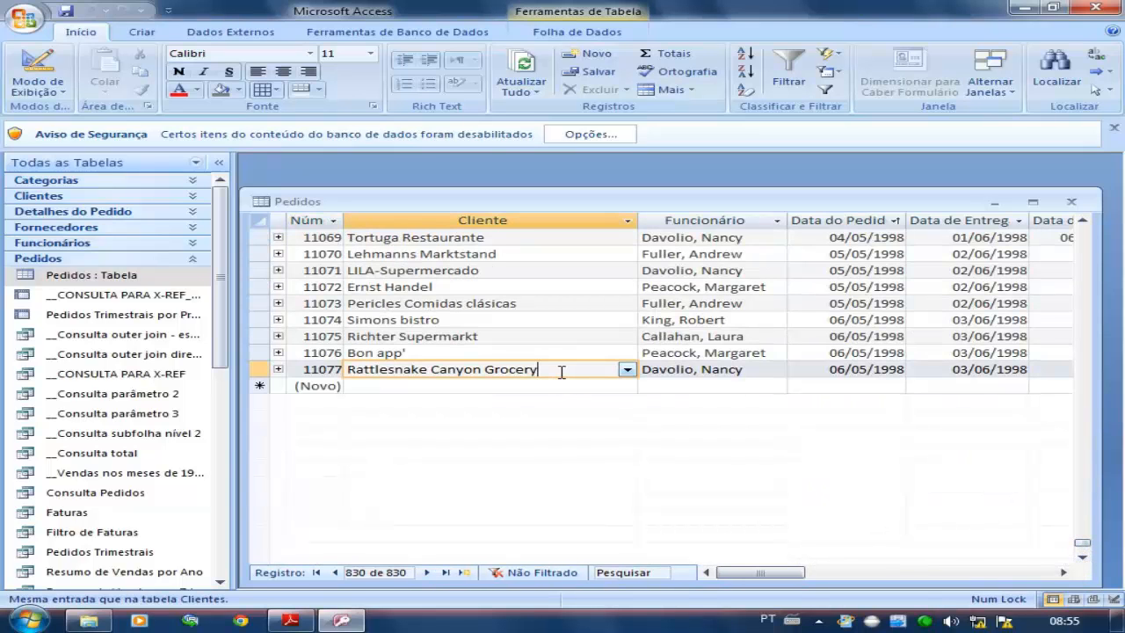
click(691, 353)
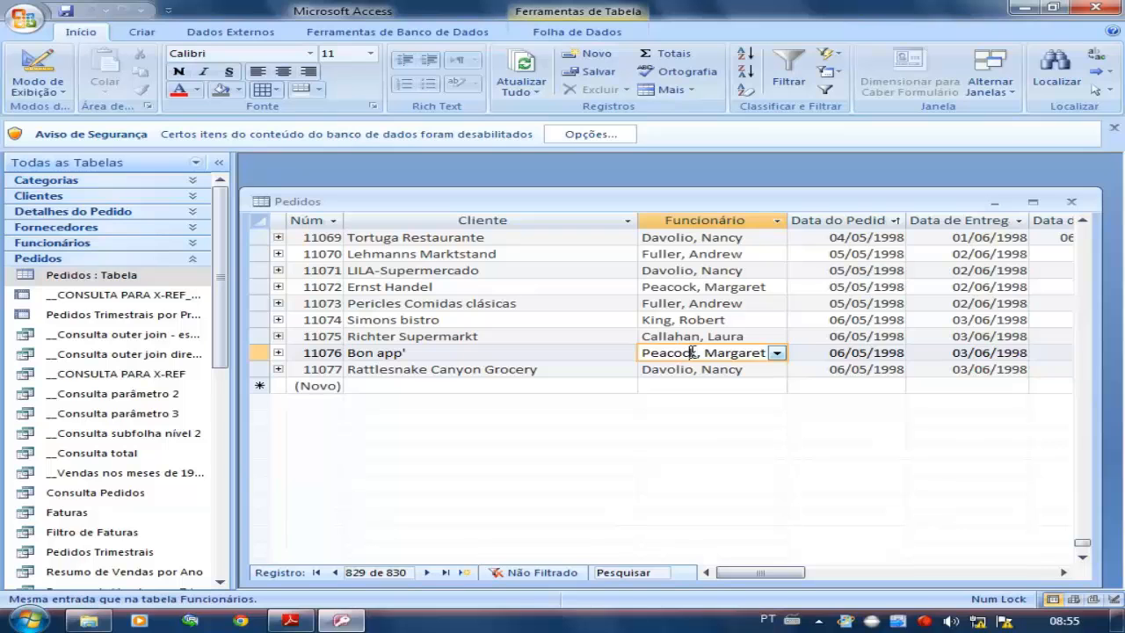
Minimize Access and the file window to show the desktop, and return to Access with the Pedidos table maximized
click(1022, 8)
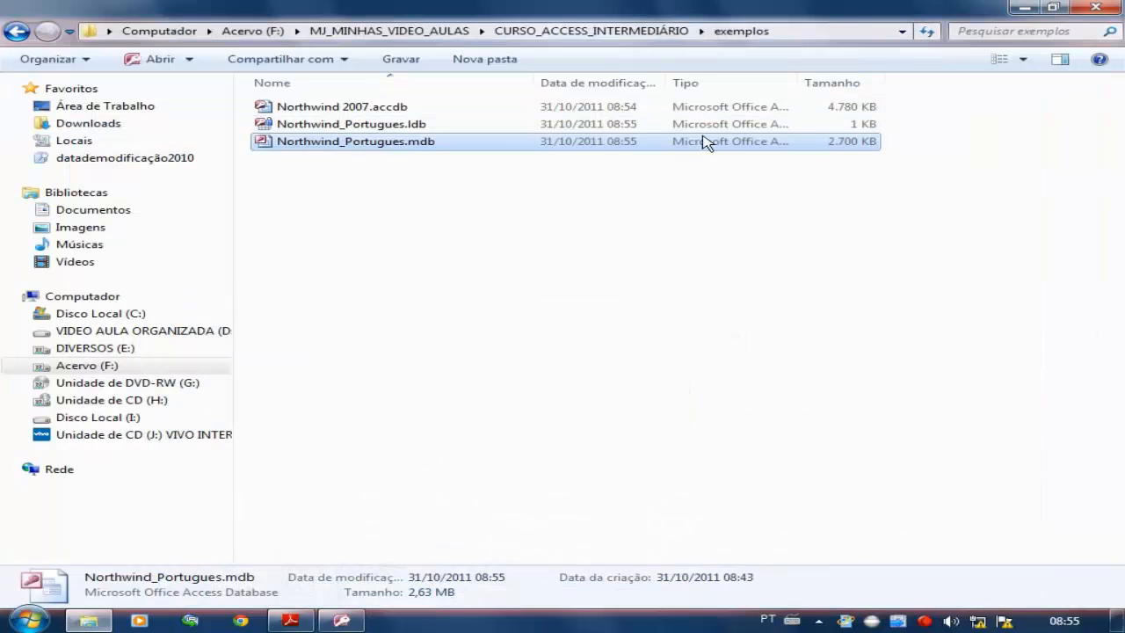
click(1021, 8)
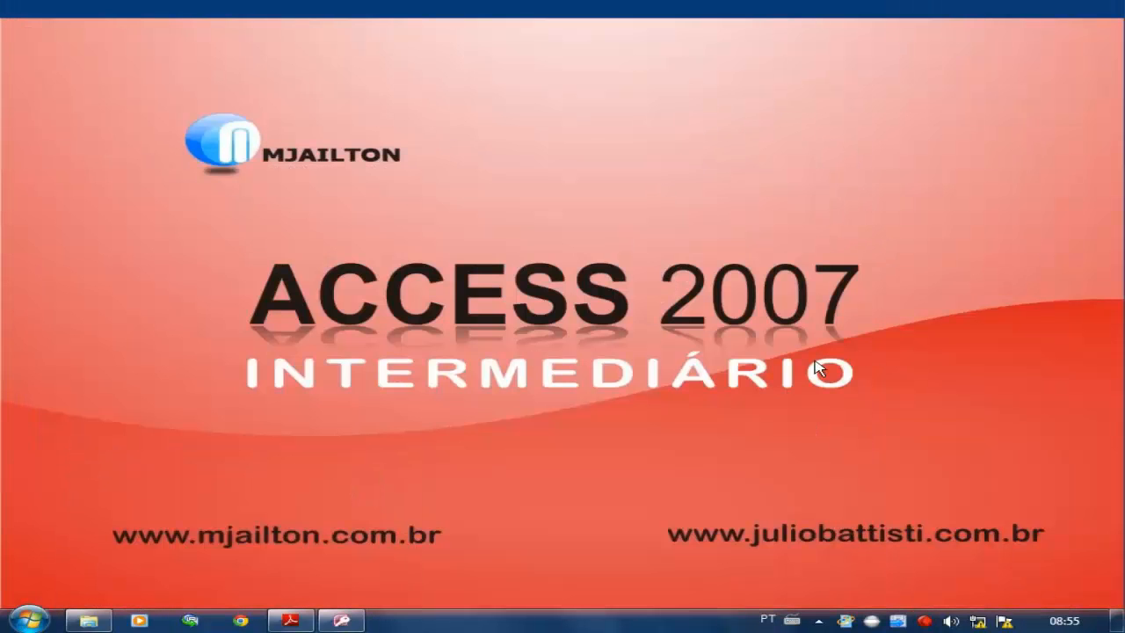
click(342, 620)
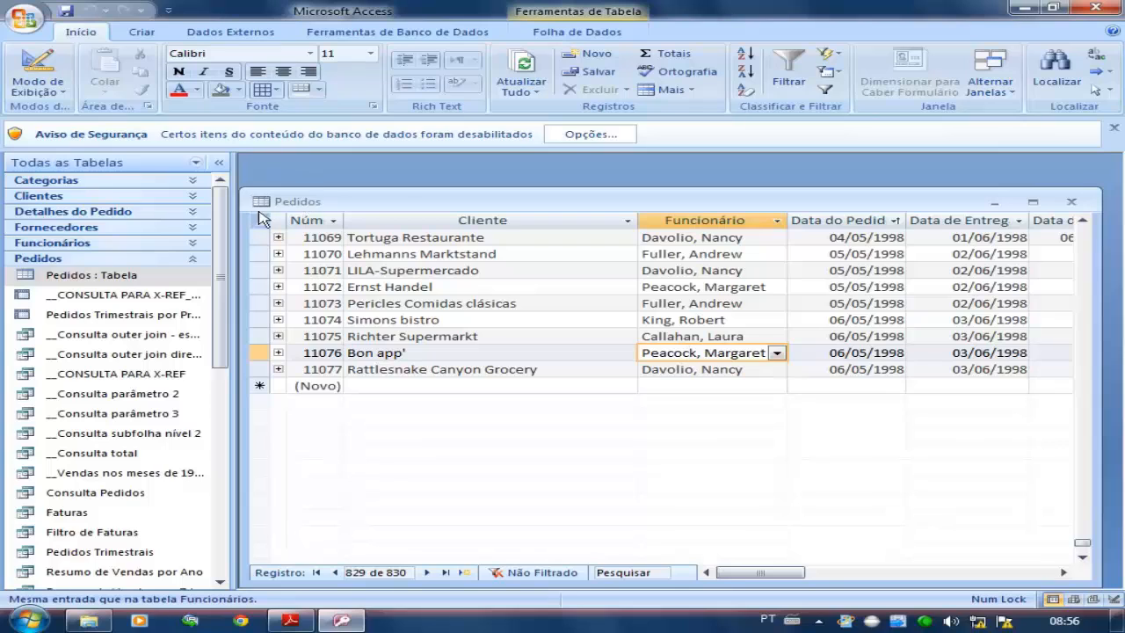
click(1052, 201)
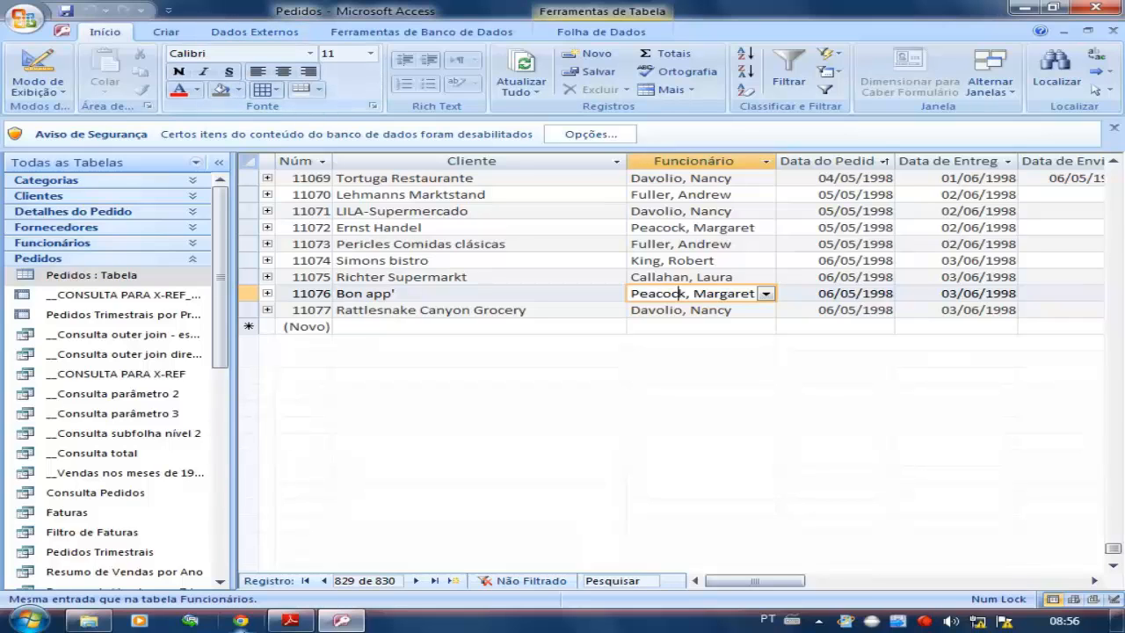
Open Northwind 2007.accdb from the exemplos folder and view its Pedidos table beside the Tela de Inicialização form
click(88, 620)
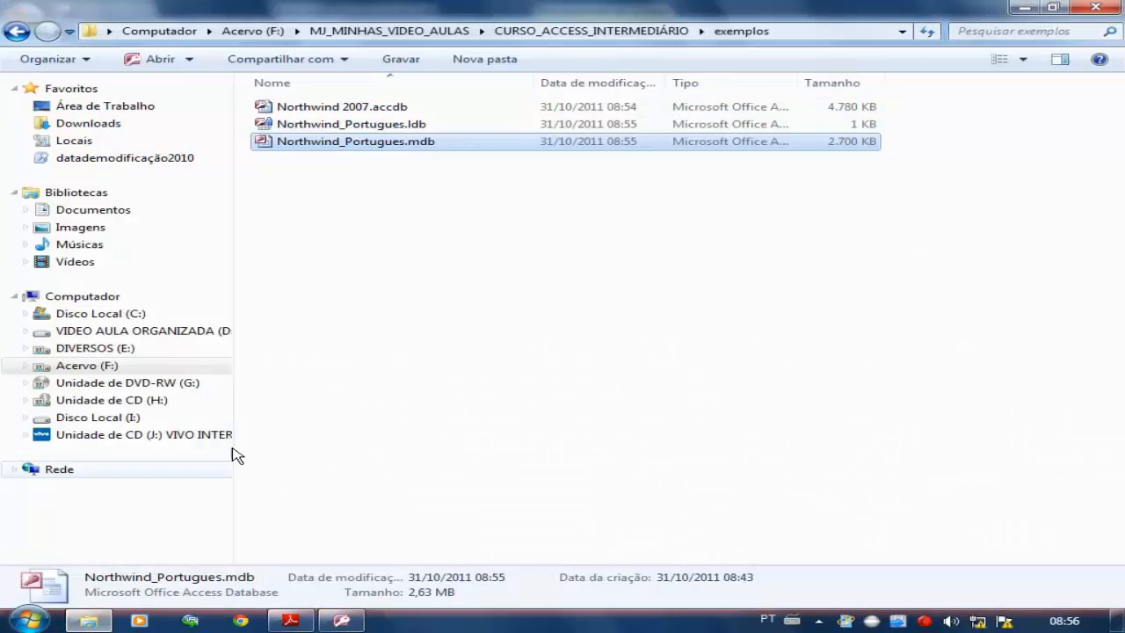
double_click(373, 114)
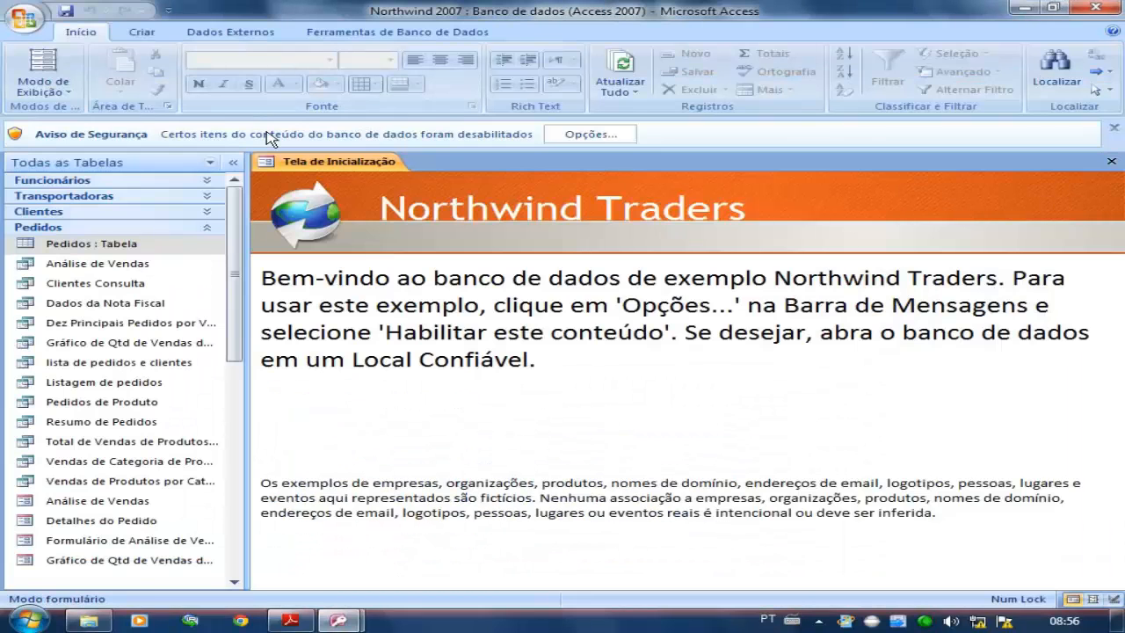
double_click(126, 246)
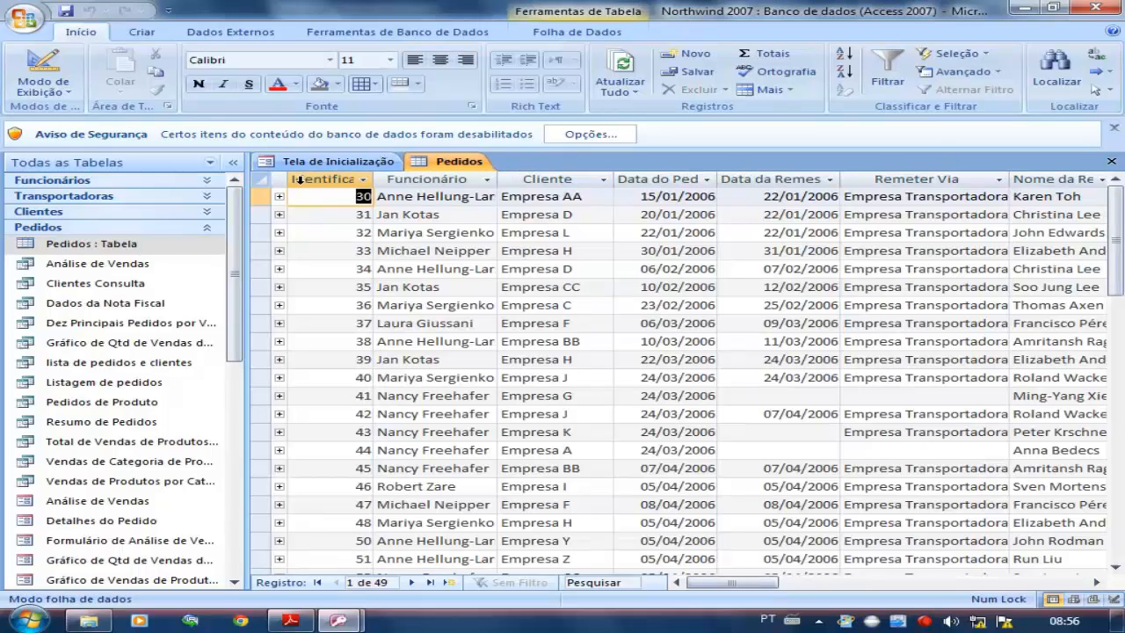
click(327, 162)
click(413, 166)
Switch to the Northwind_Portugues database, restore its Pedidos table to a floating window, and reposition it
mouse_move(344, 621)
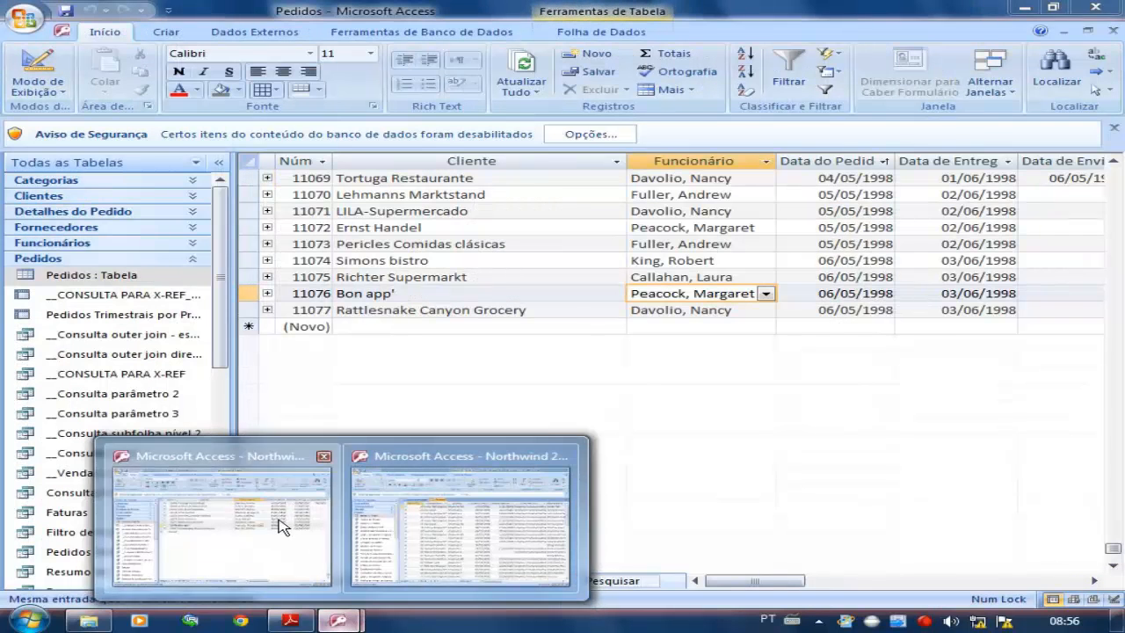
click(284, 525)
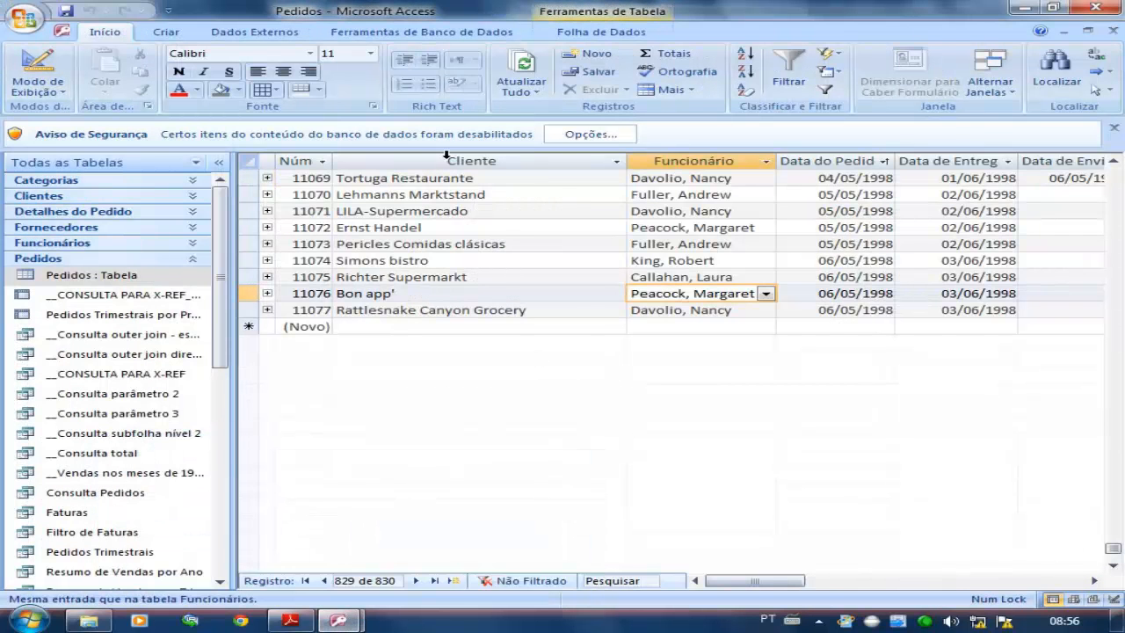
click(1088, 31)
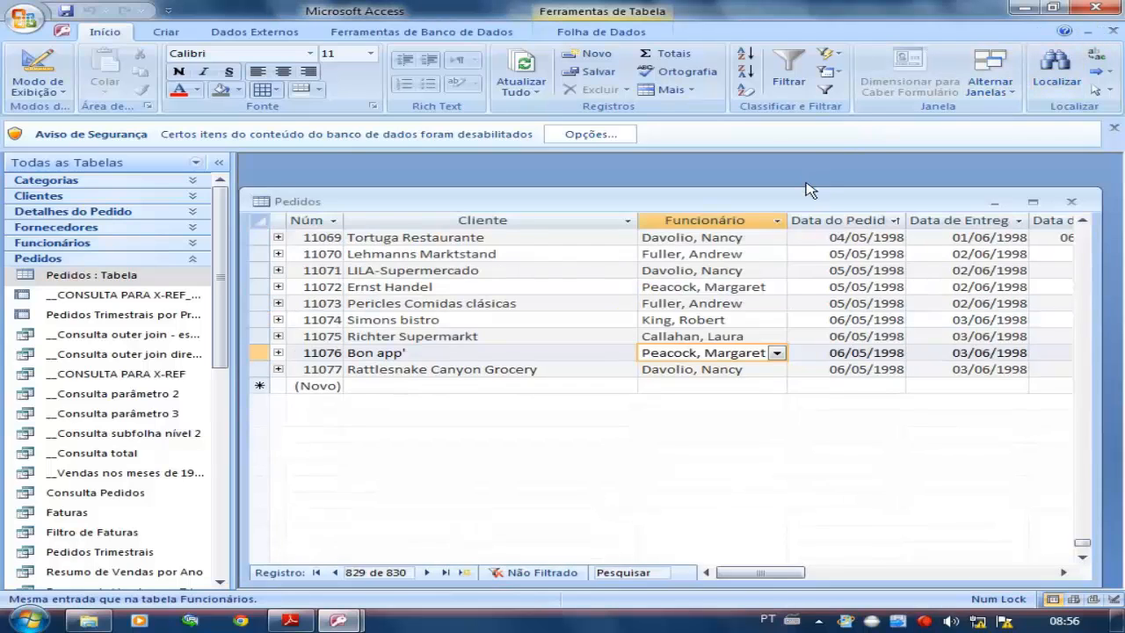
drag(801, 201, 808, 172)
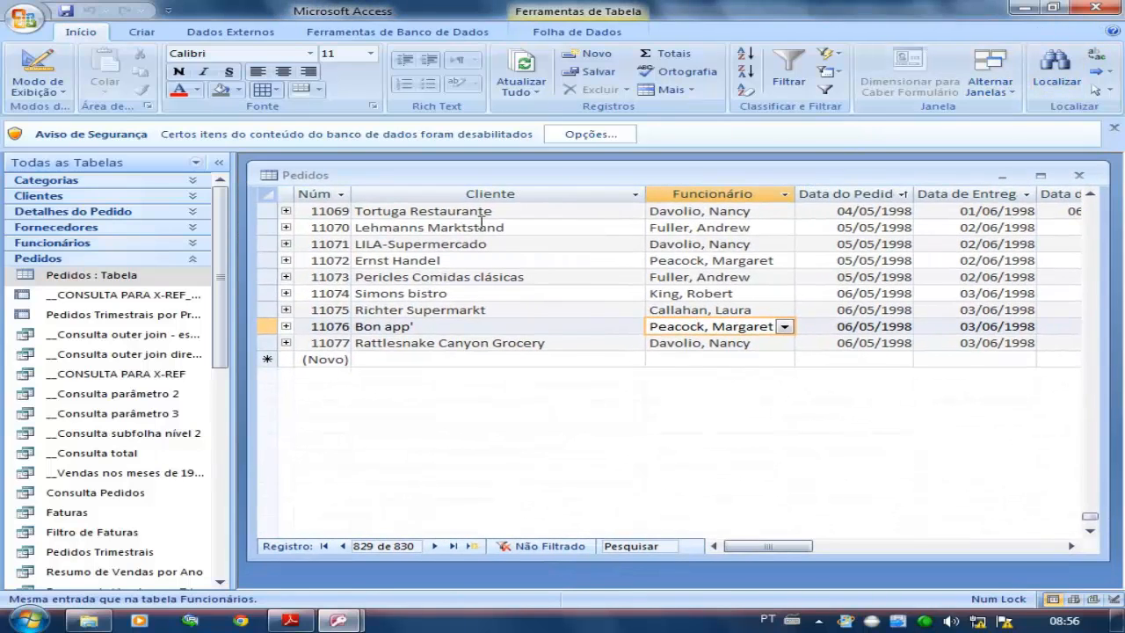
drag(625, 172, 626, 187)
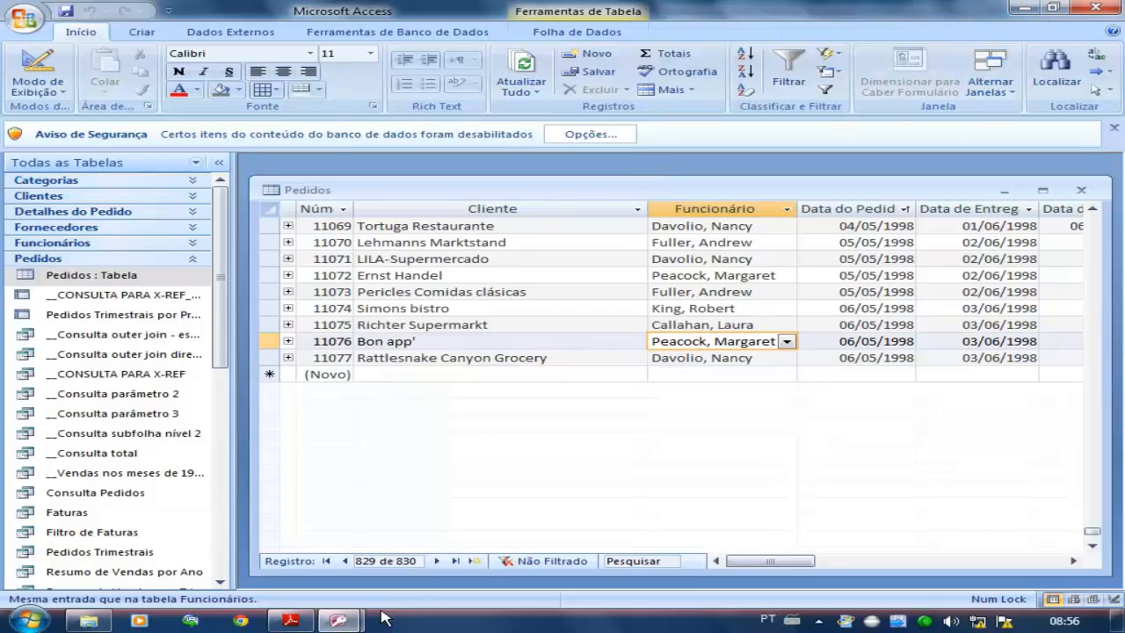
Compare how the Pedidos table is displayed in the Northwind 2007 and Northwind_Portugues databases
mouse_move(344, 622)
click(308, 552)
click(352, 621)
click(502, 554)
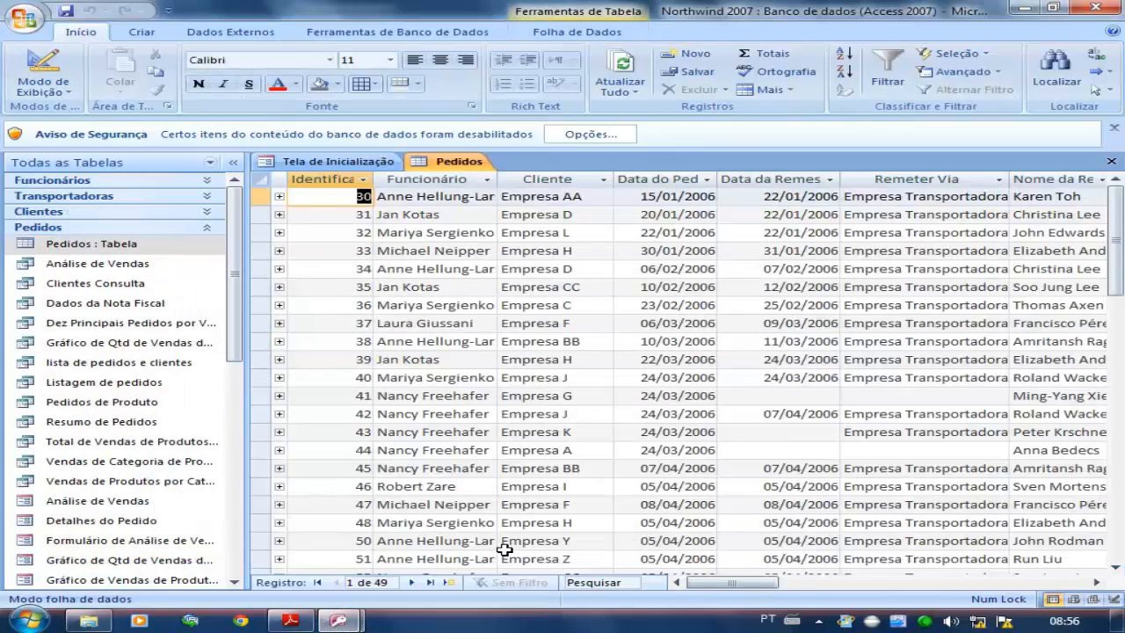
click(339, 619)
click(284, 546)
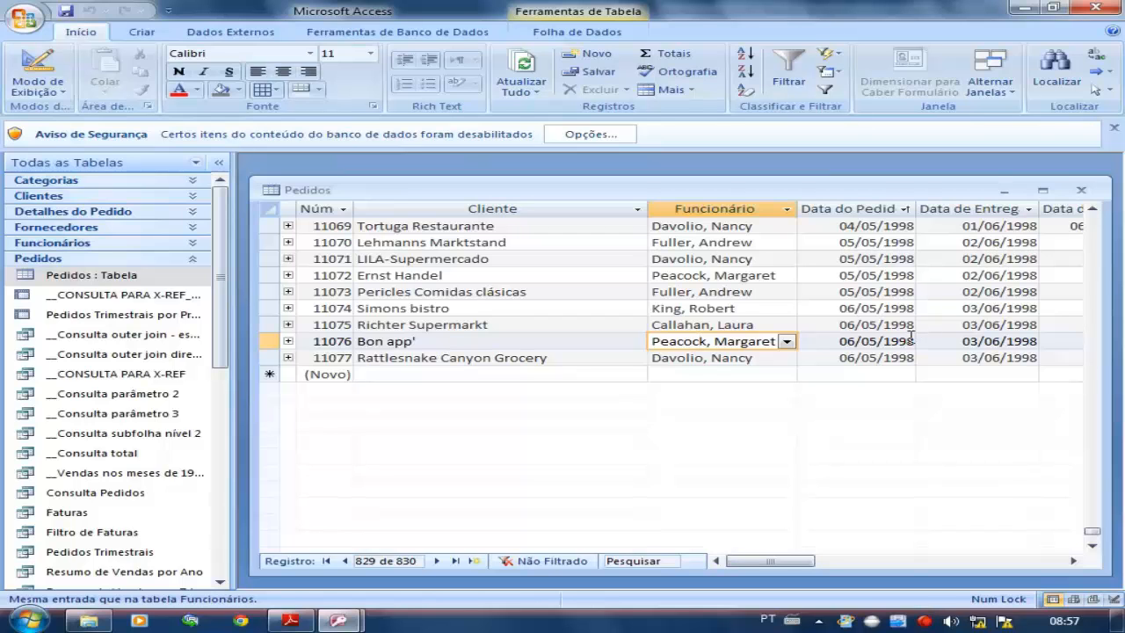
Close the Pedidos table in Northwind_Portugues and close both Northwind databases, returning to the exemplos folder
mouse_move(761, 560)
mouse_down()
mouse_move(876, 560)
mouse_move(741, 555)
mouse_up()
click(1084, 199)
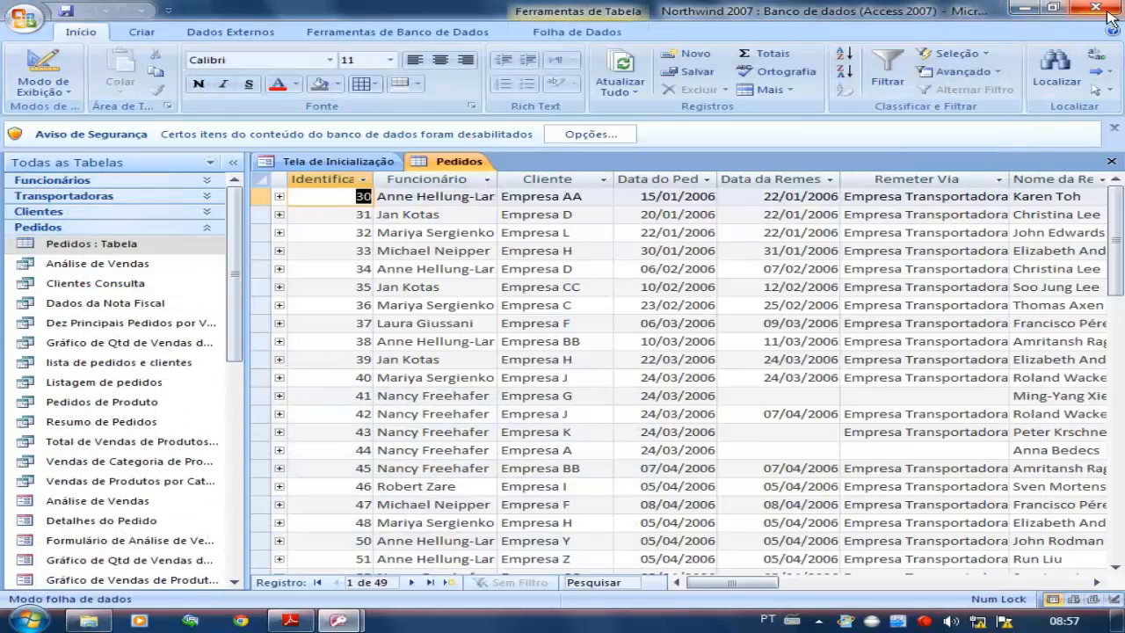
click(1108, 15)
click(340, 621)
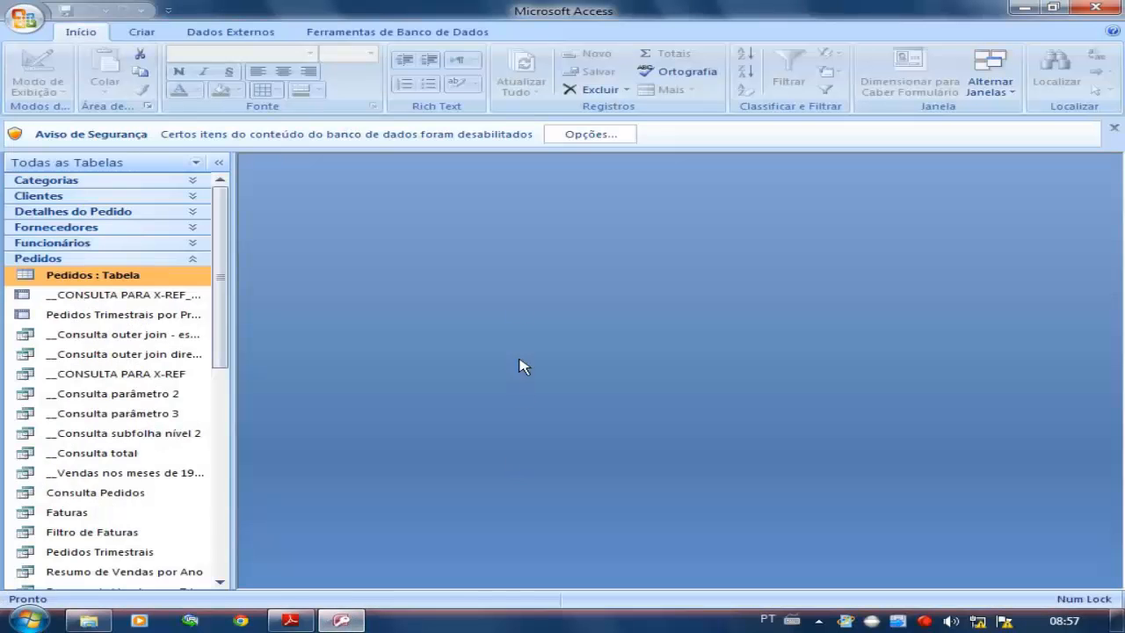
click(1016, 4)
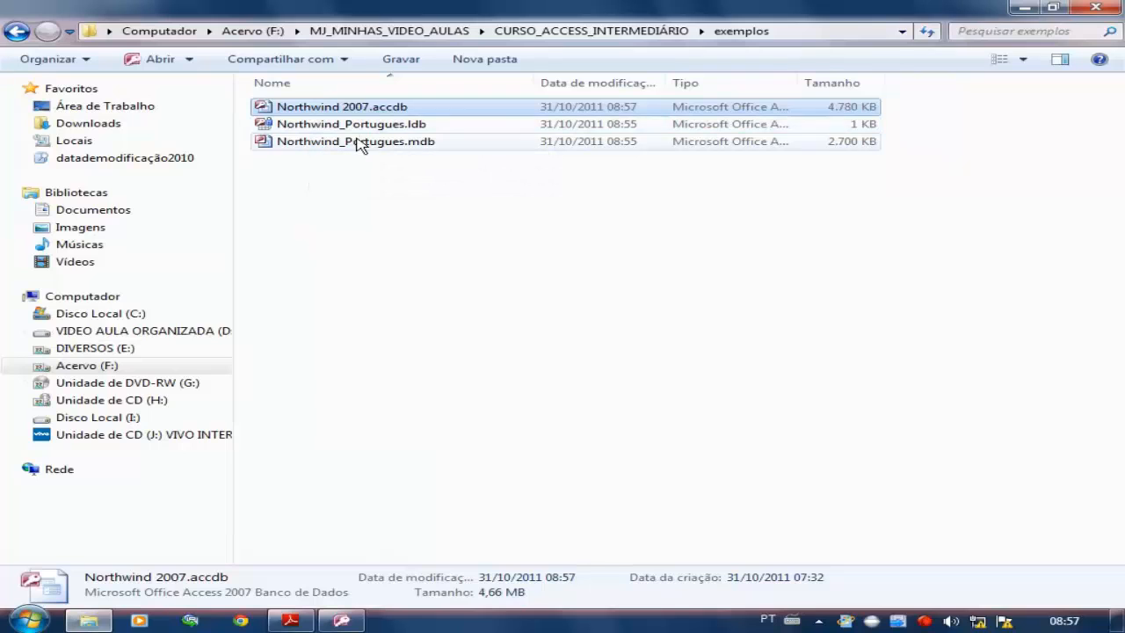
click(340, 621)
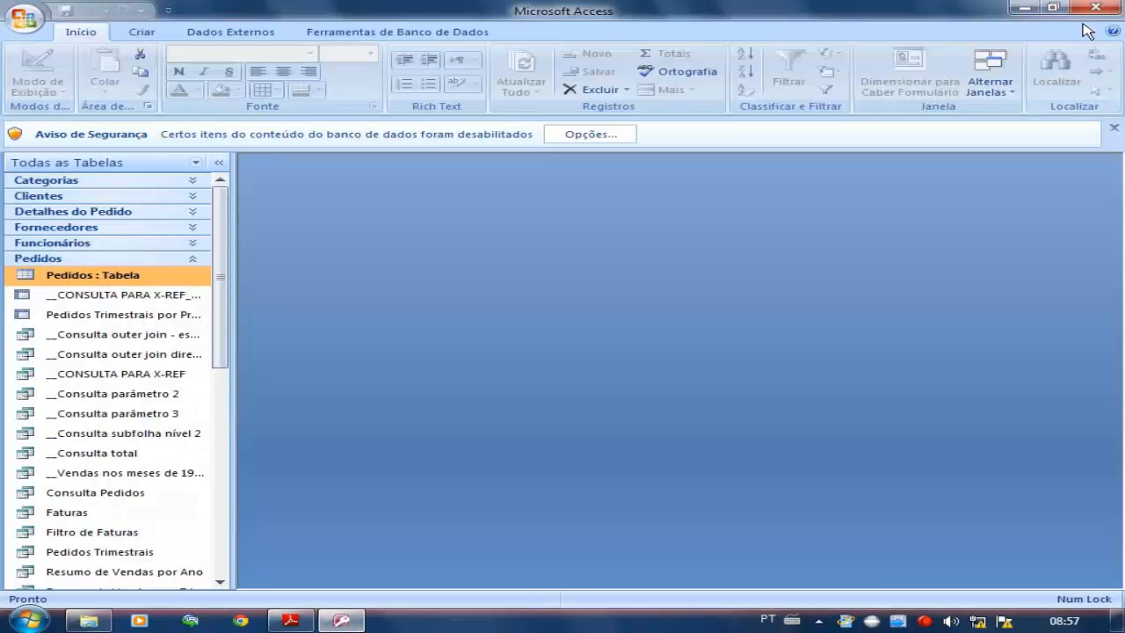
click(1095, 7)
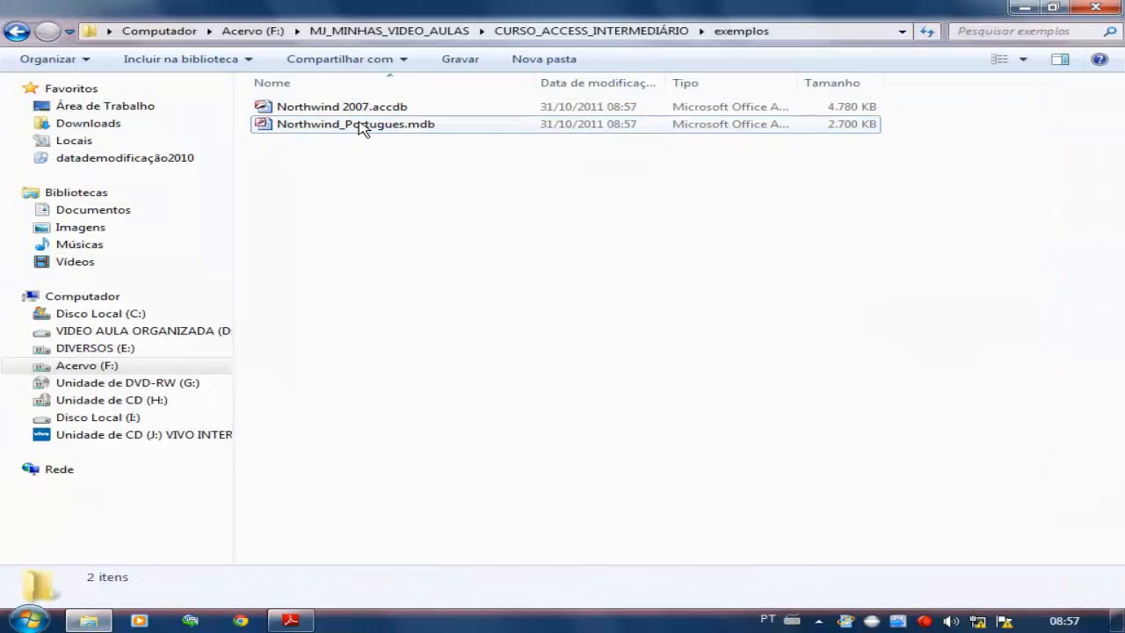
Rename Northwind_Portugues.mdb in the exemplos folder to Northwind 2003.mdb and open it
click(356, 126)
click(356, 125)
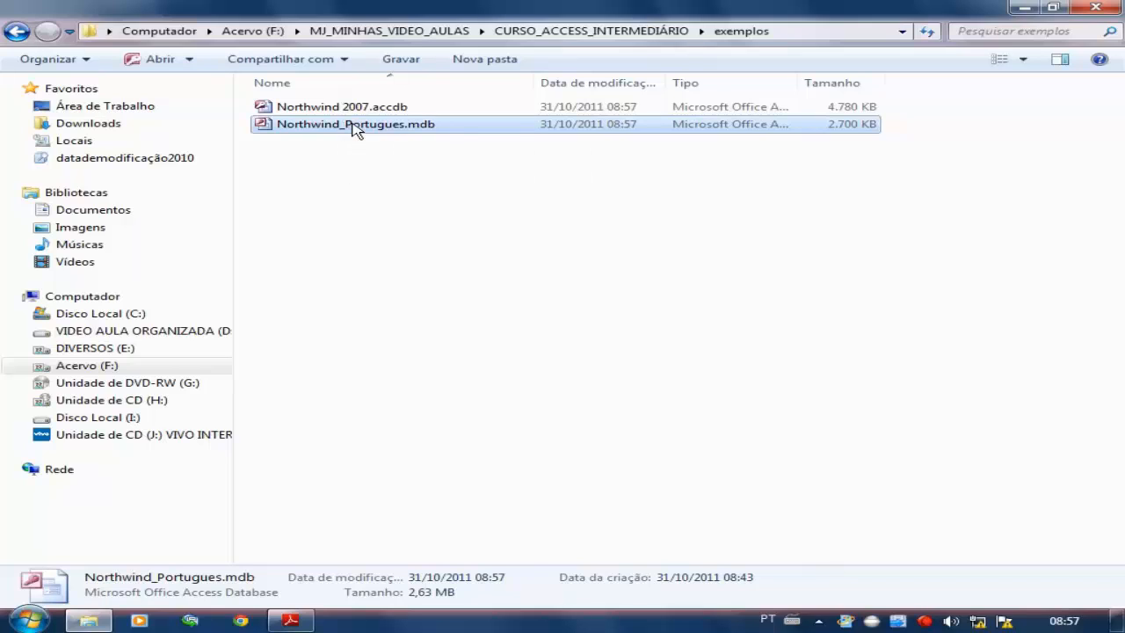
click(348, 124)
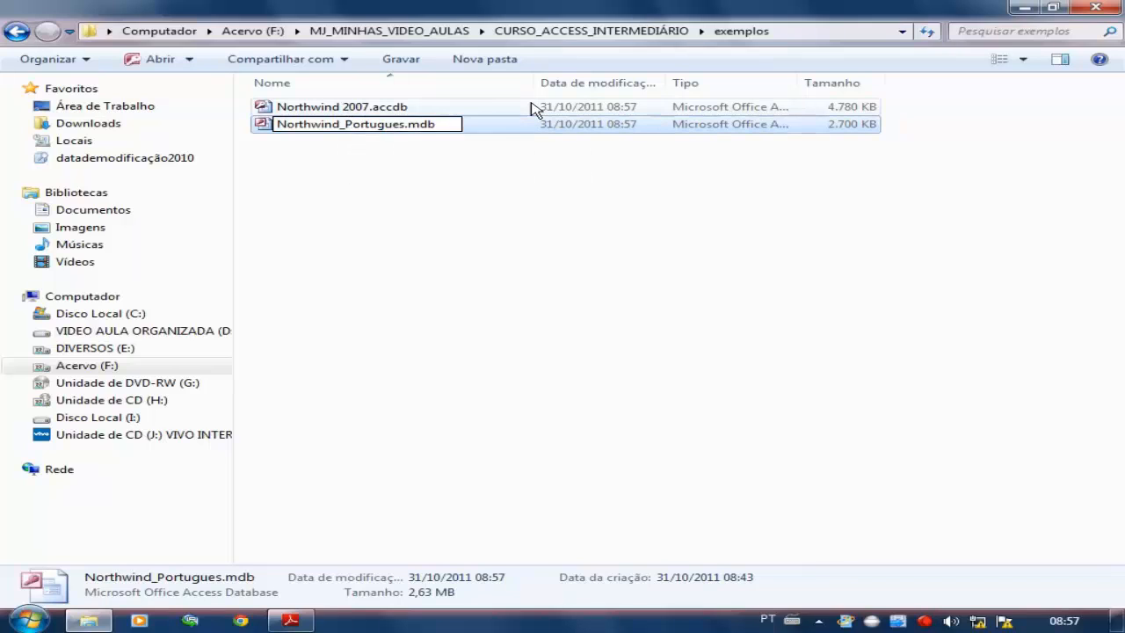
key(Delete)
key(Delete)
key(Delete)
key(Delete)
key(Delete)
key(Delete)
key(Delete)
key(Delete)
key(Delete)
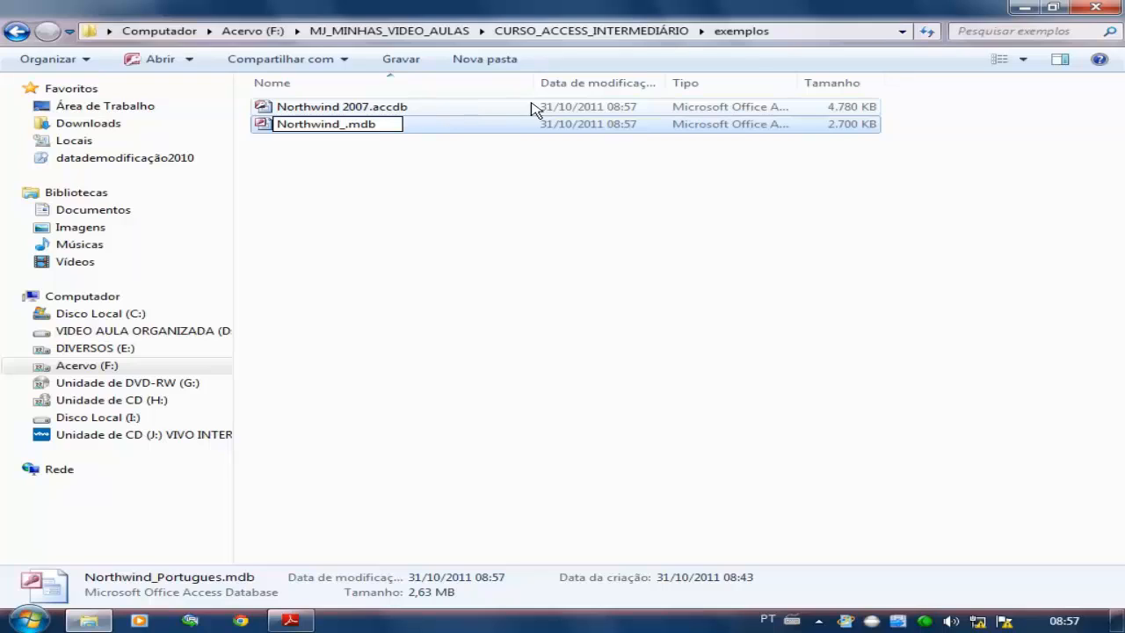
key(BackSpace)
text(200)
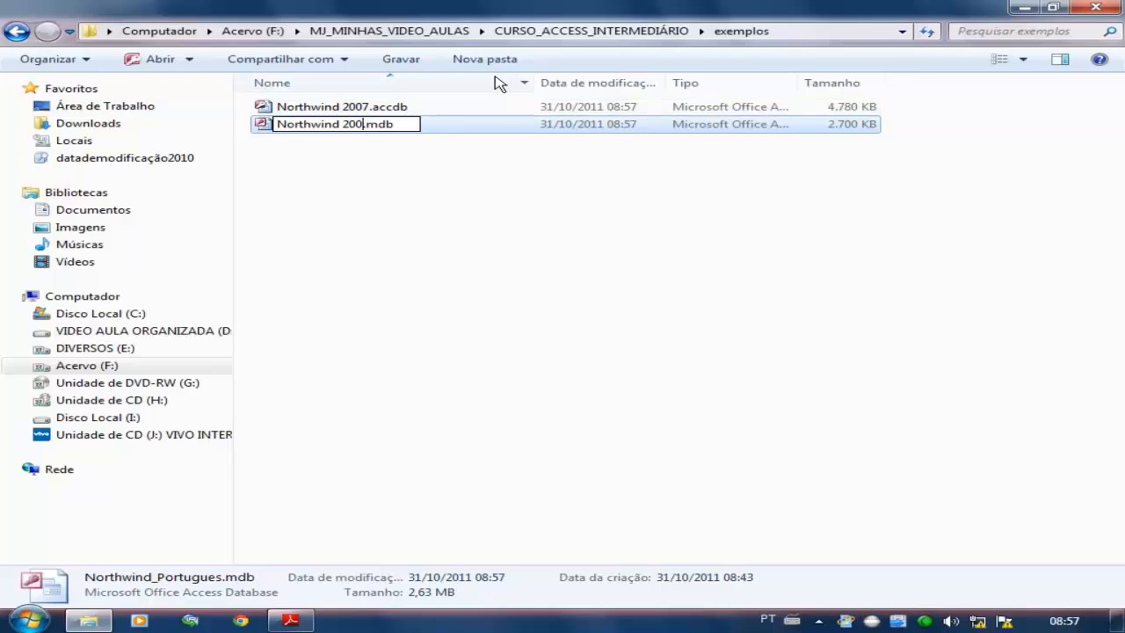
text(3)
key(Return)
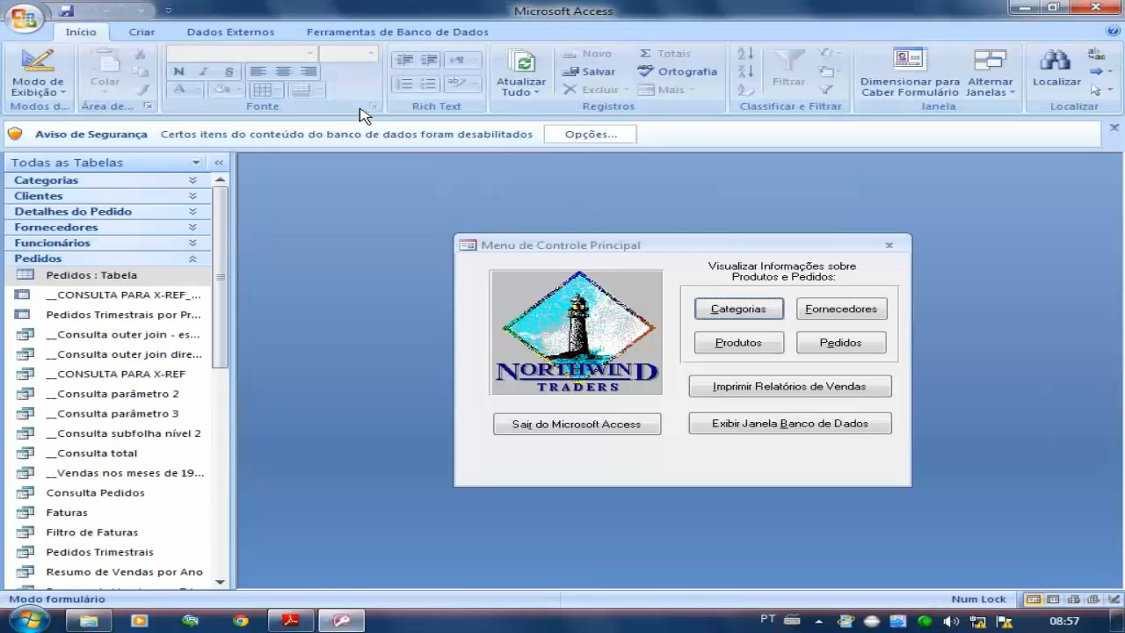
Close the Menu de Controle Principal form and start a new query in design view
click(889, 244)
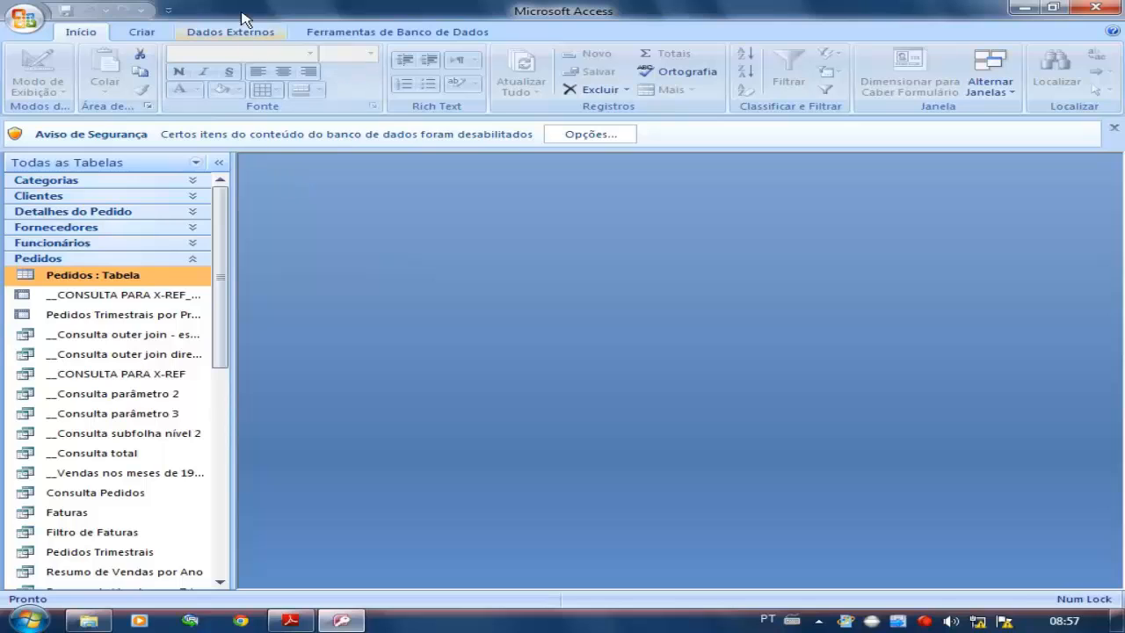
click(136, 36)
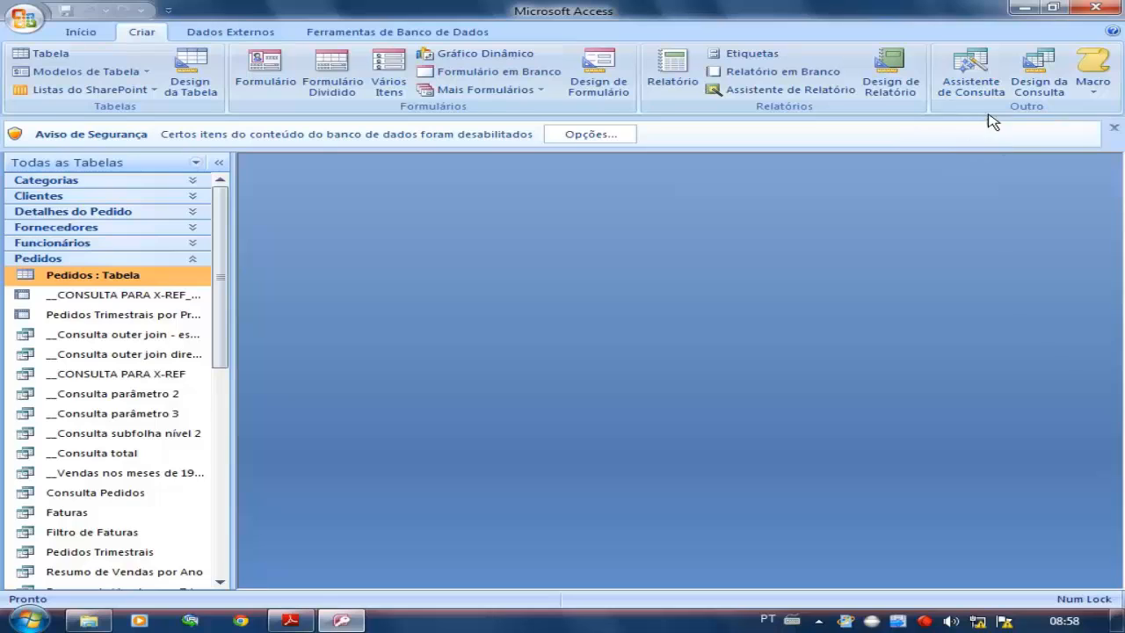
click(1043, 78)
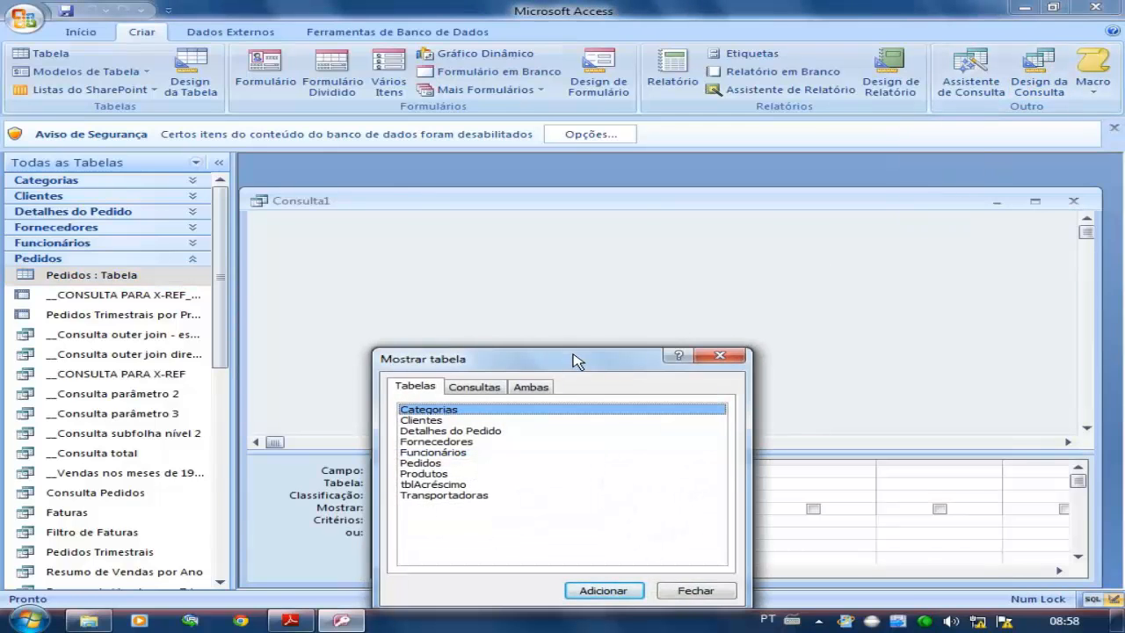
Add the Pedidos table to the new query and dismiss the Mostrar tabela dialog
drag(573, 360, 851, 189)
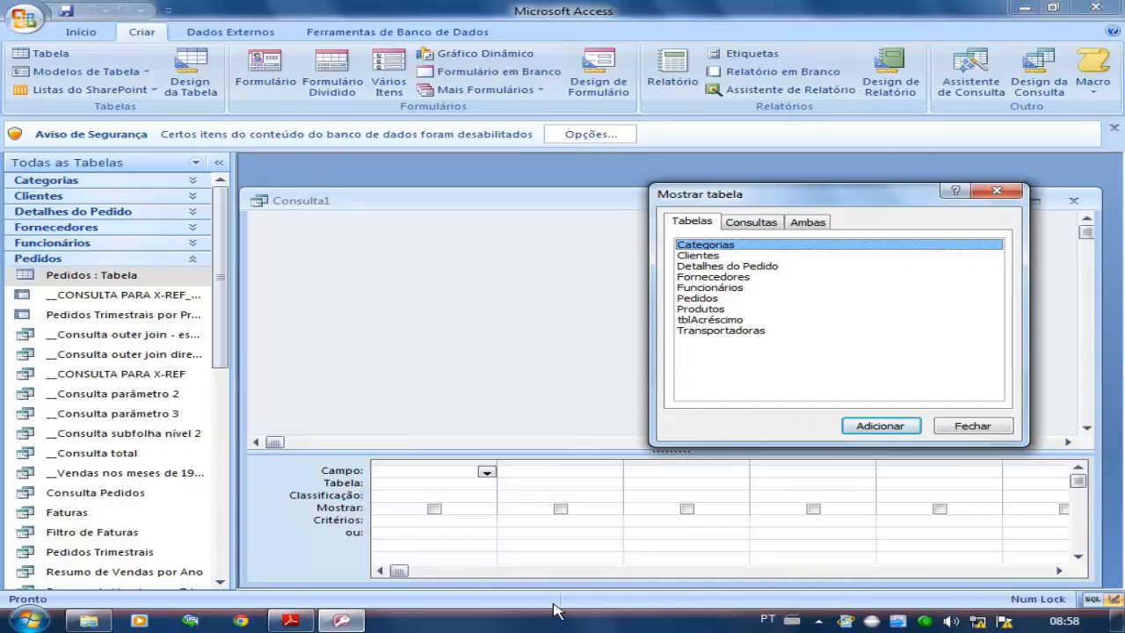
drag(785, 201, 812, 99)
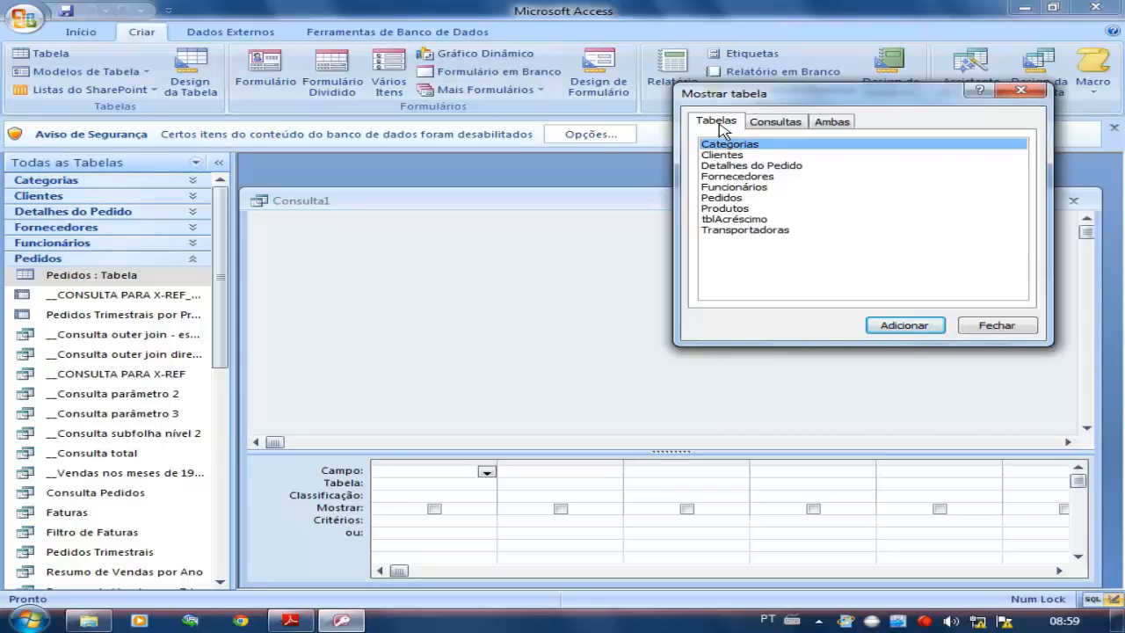
click(754, 127)
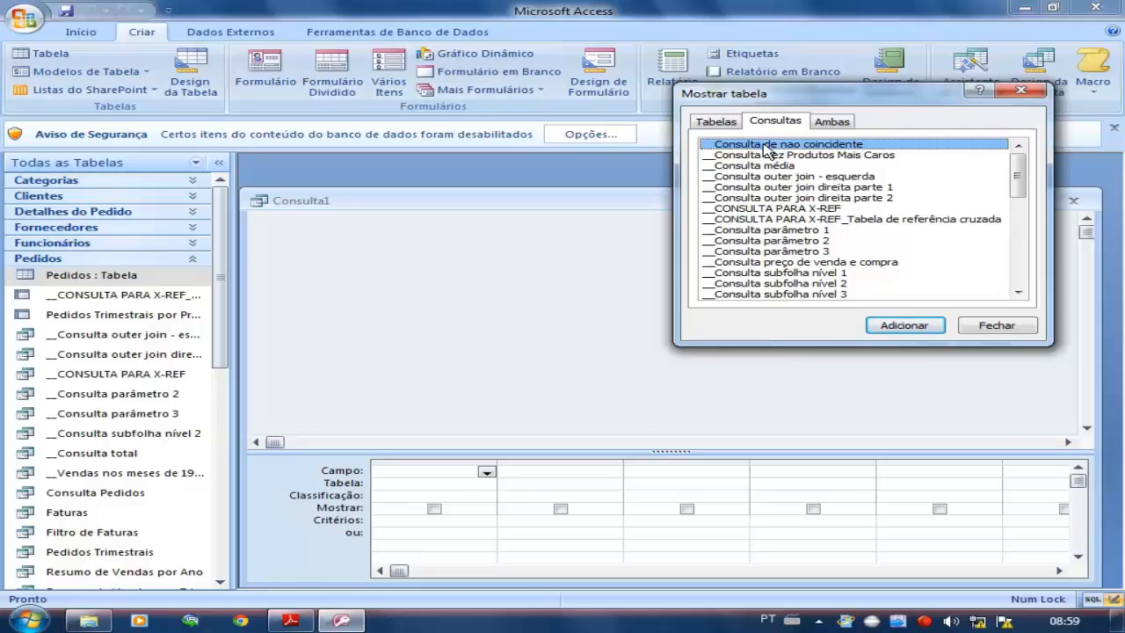
click(718, 120)
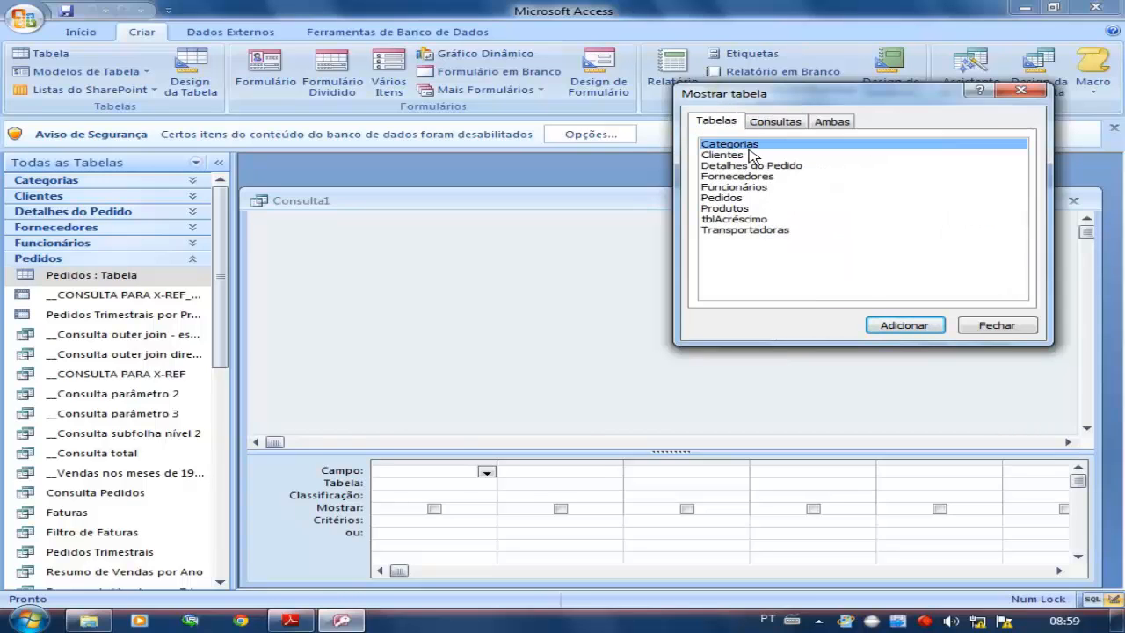
double_click(726, 198)
click(981, 327)
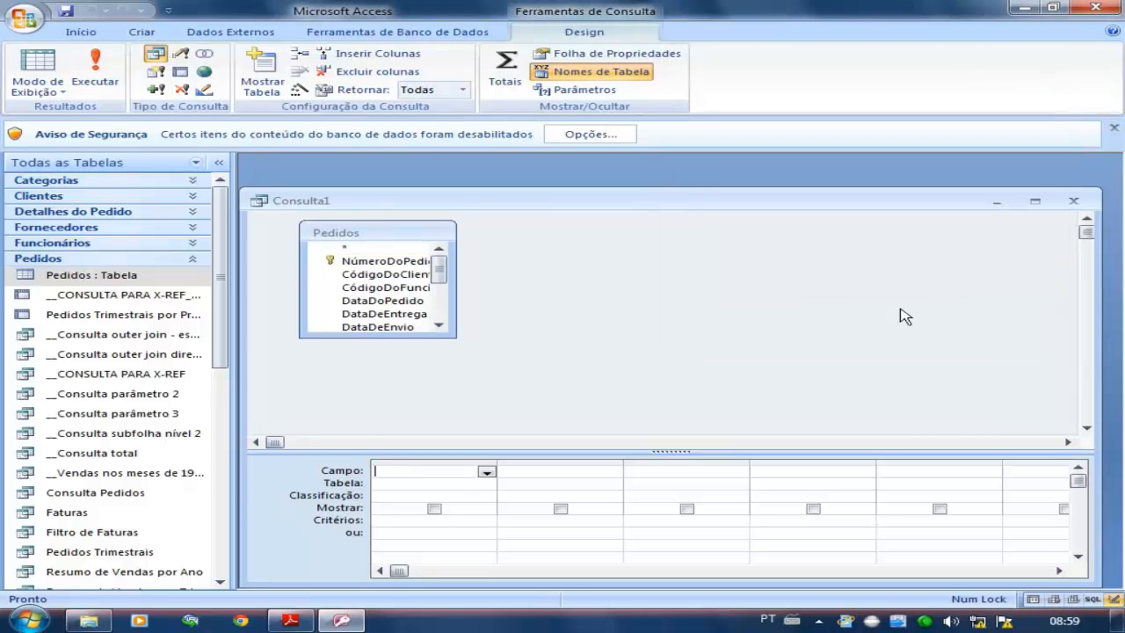
Maximize the query design window and enlarge its table area and the Pedidos field list to show more complete field names
drag(380, 239, 389, 225)
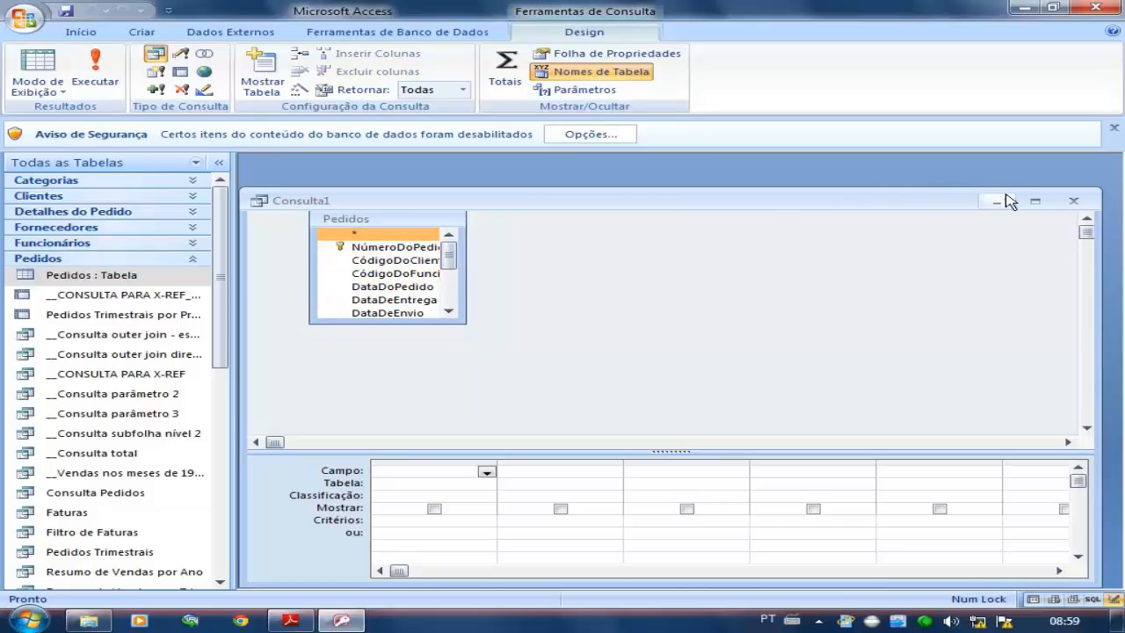
click(1035, 201)
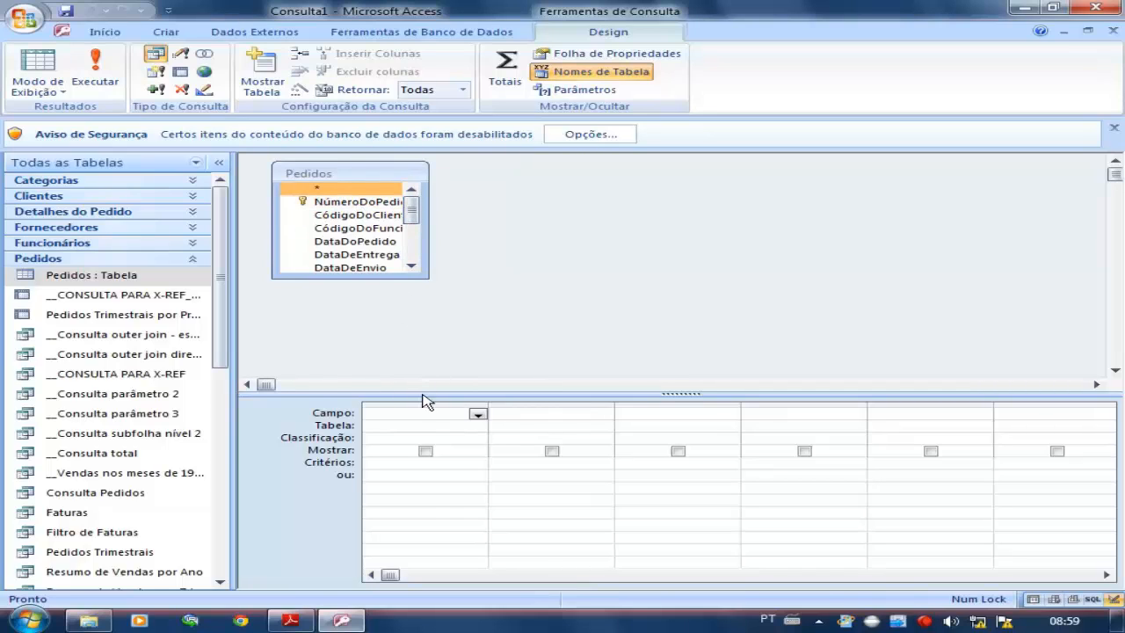
drag(384, 392, 387, 416)
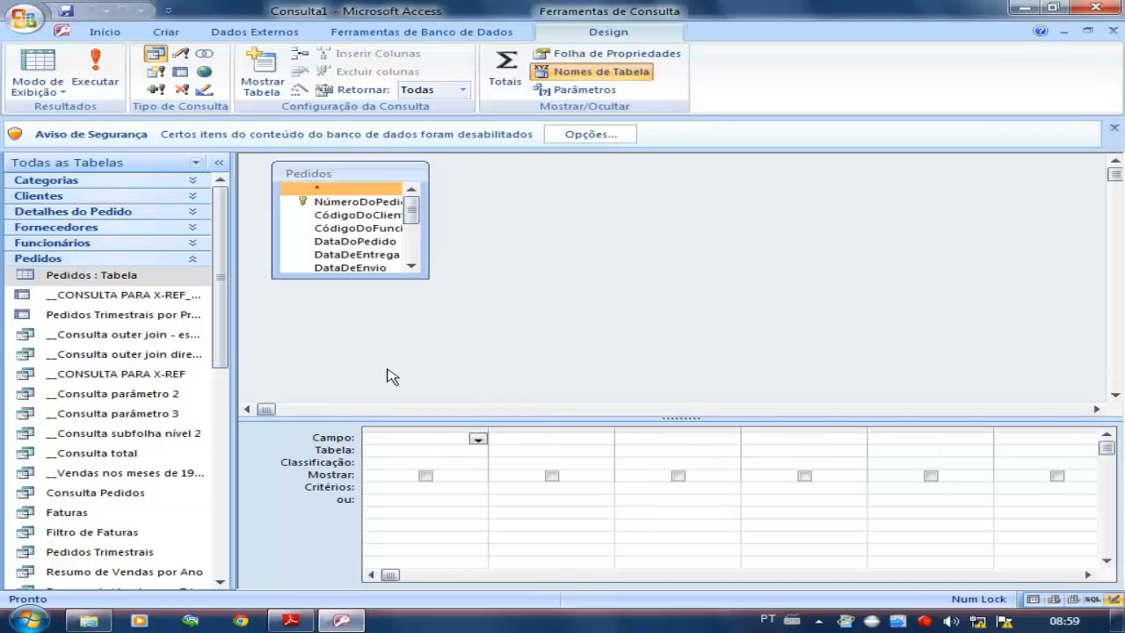
drag(424, 288, 518, 342)
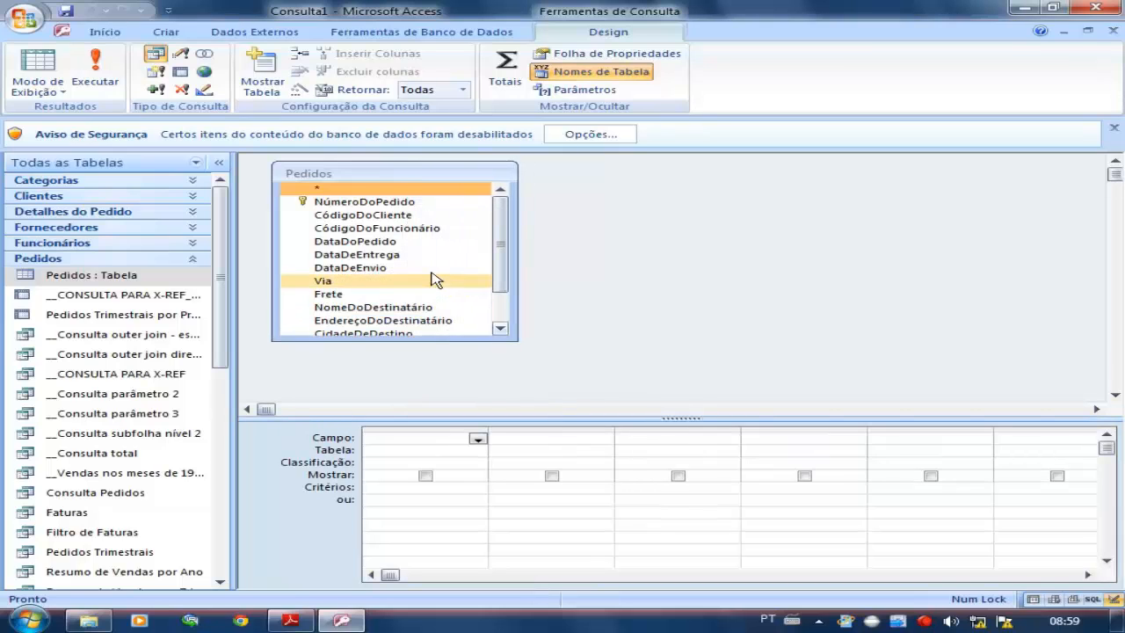
Add the NúmeroDoPedido, DataDoPedido and DataDeEnvio fields to the first three columns of the query grid
drag(394, 204, 395, 437)
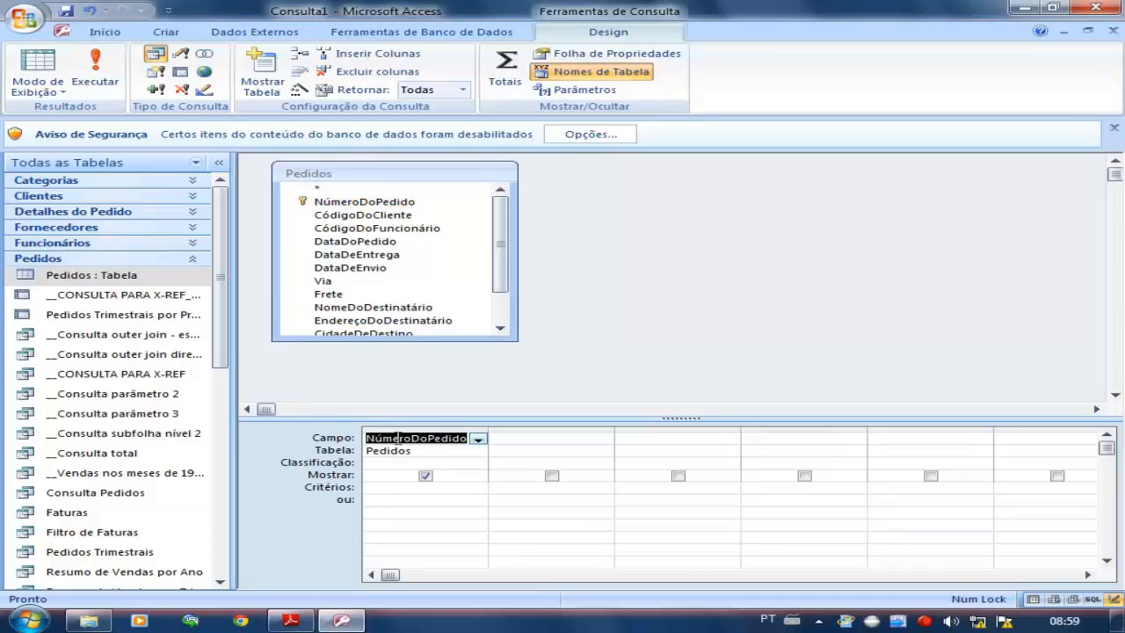
double_click(387, 244)
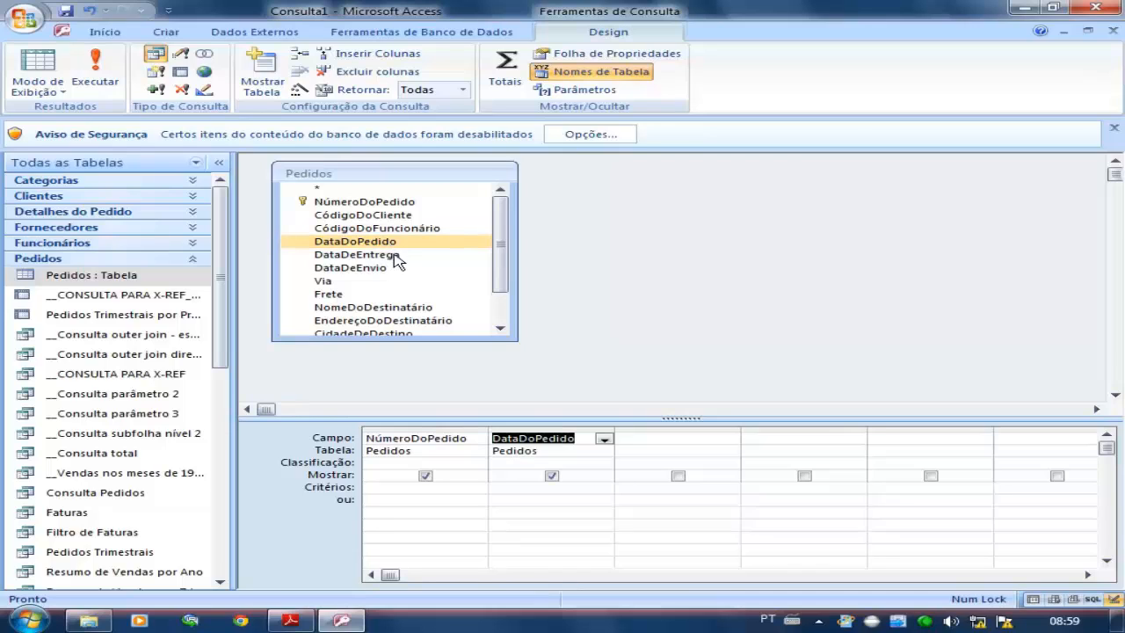
click(673, 444)
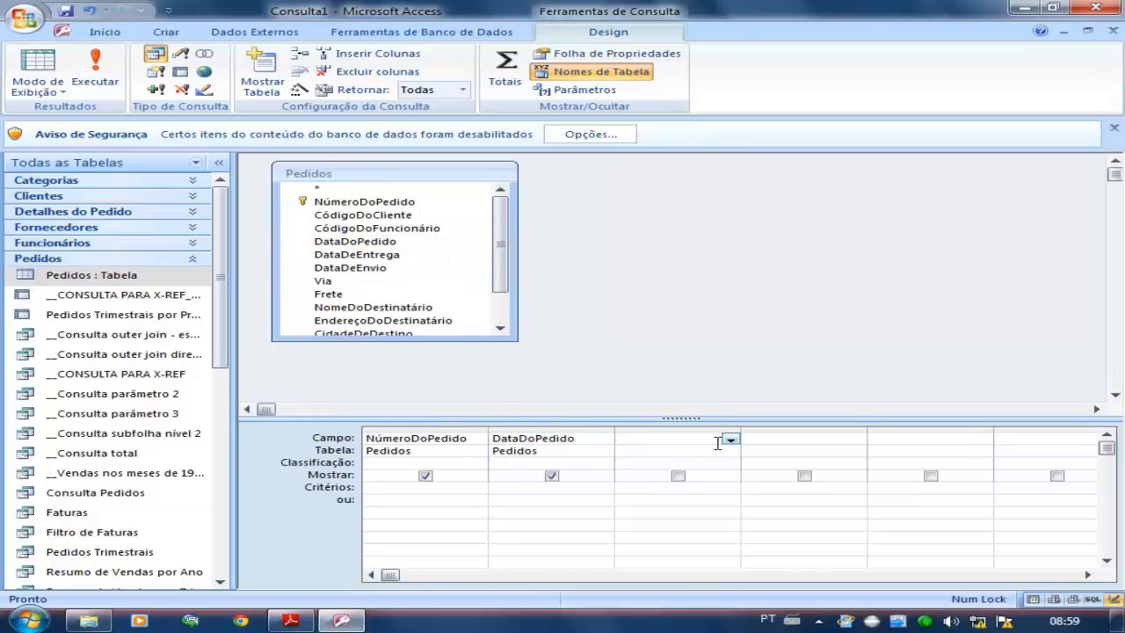
click(729, 440)
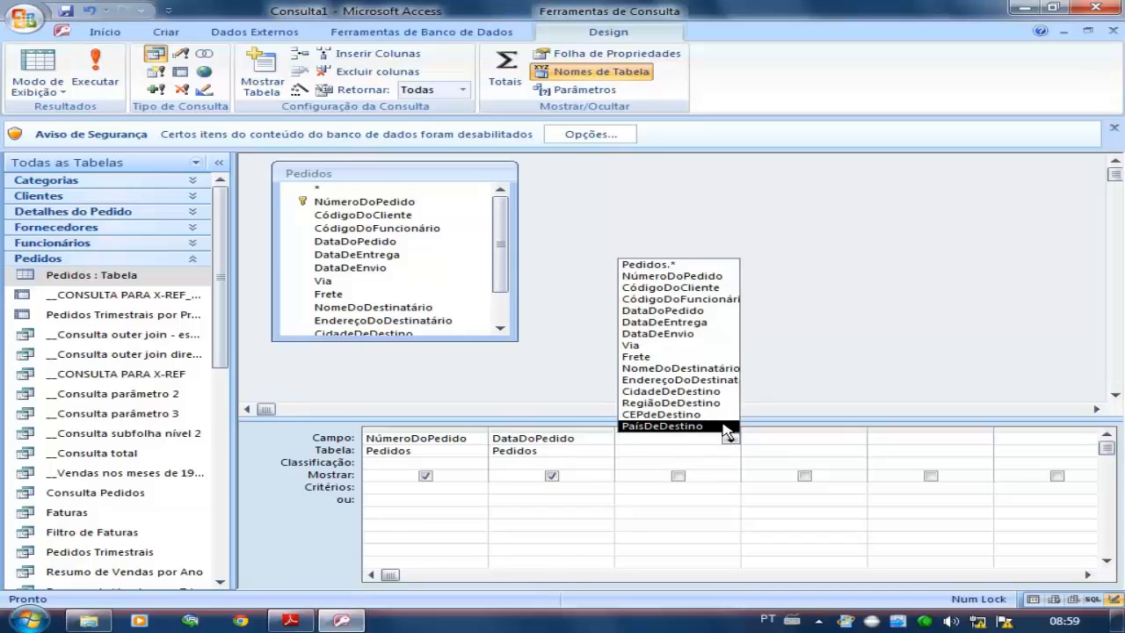
click(689, 333)
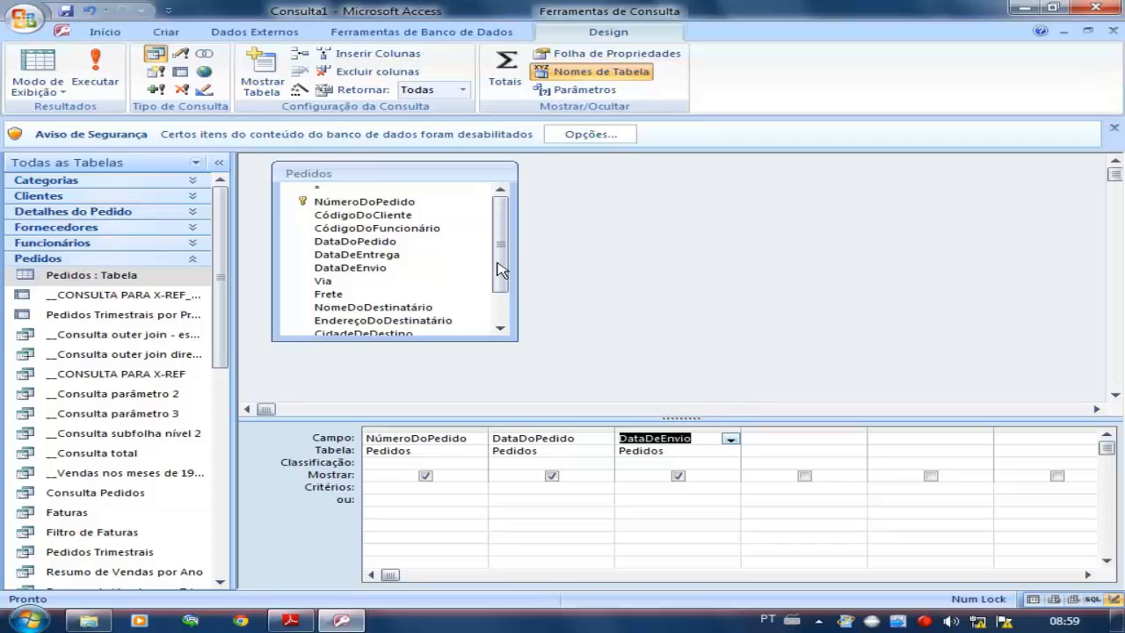
Add the PaísDeDestino, CidadeDeDestino and Frete fields to the query grid and shift the Pedidos field list slightly
drag(510, 266, 516, 296)
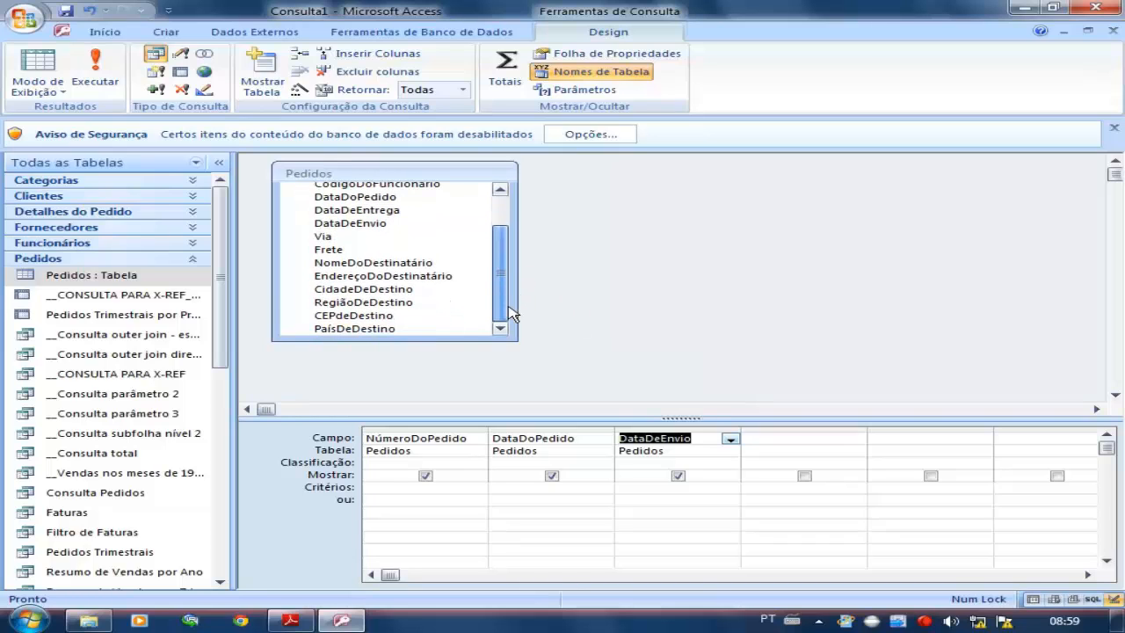
click(471, 307)
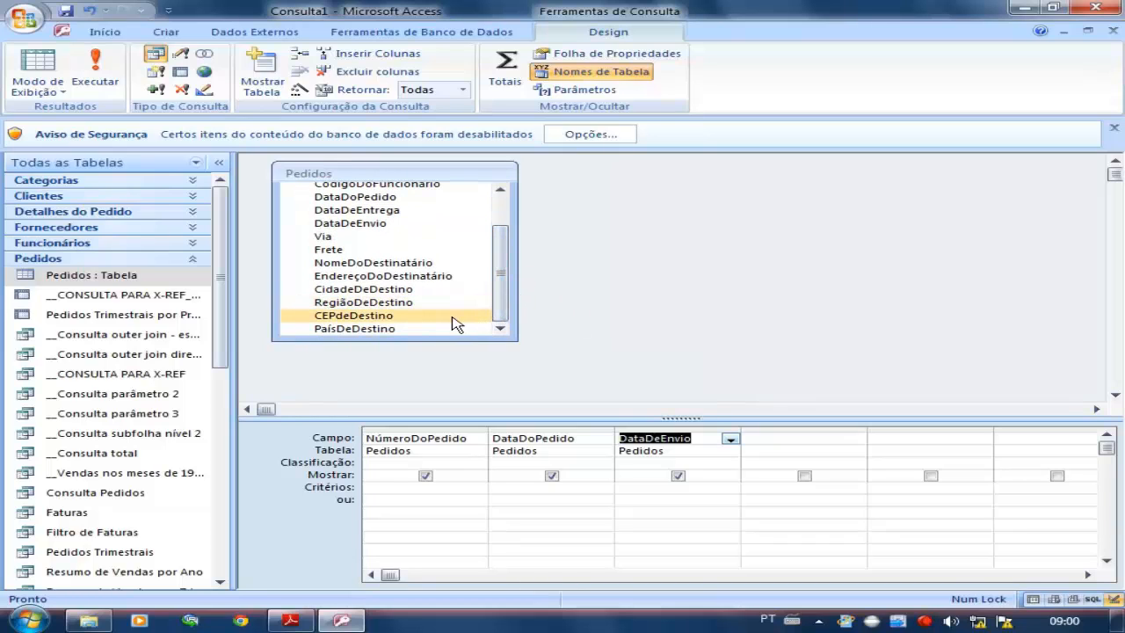
click(402, 328)
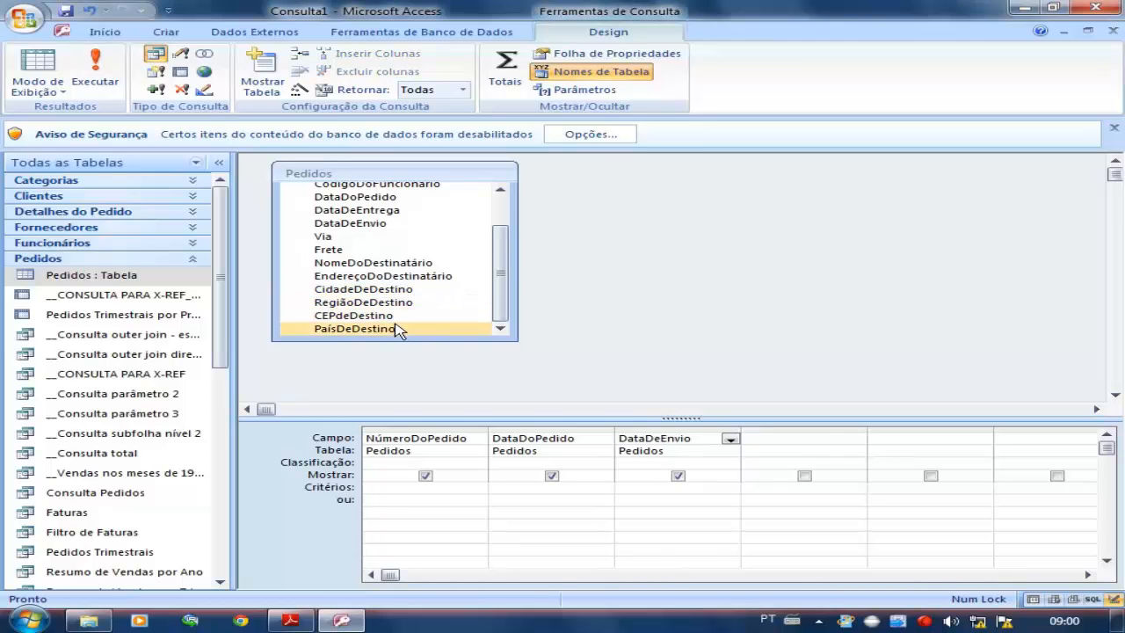
double_click(401, 327)
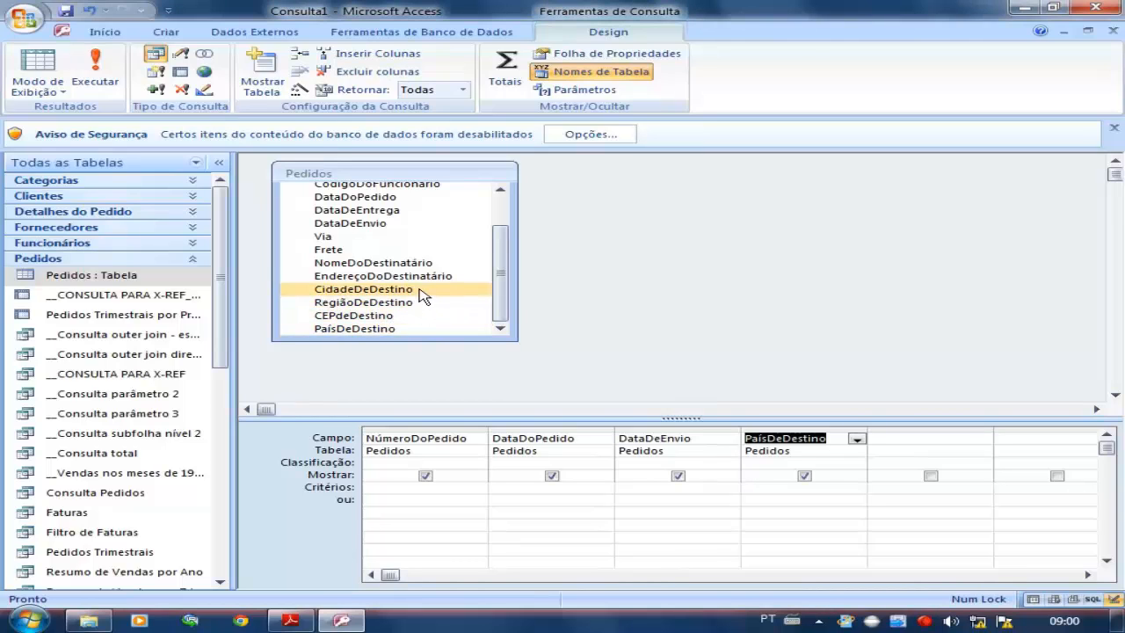
double_click(420, 290)
double_click(342, 251)
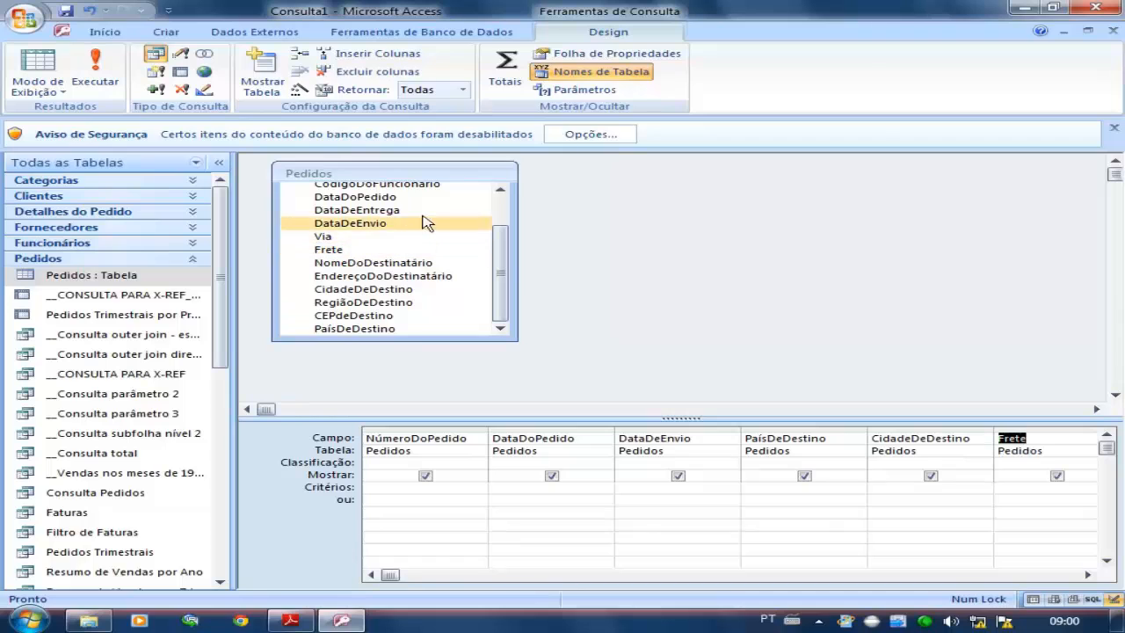
click(448, 178)
drag(448, 178, 434, 174)
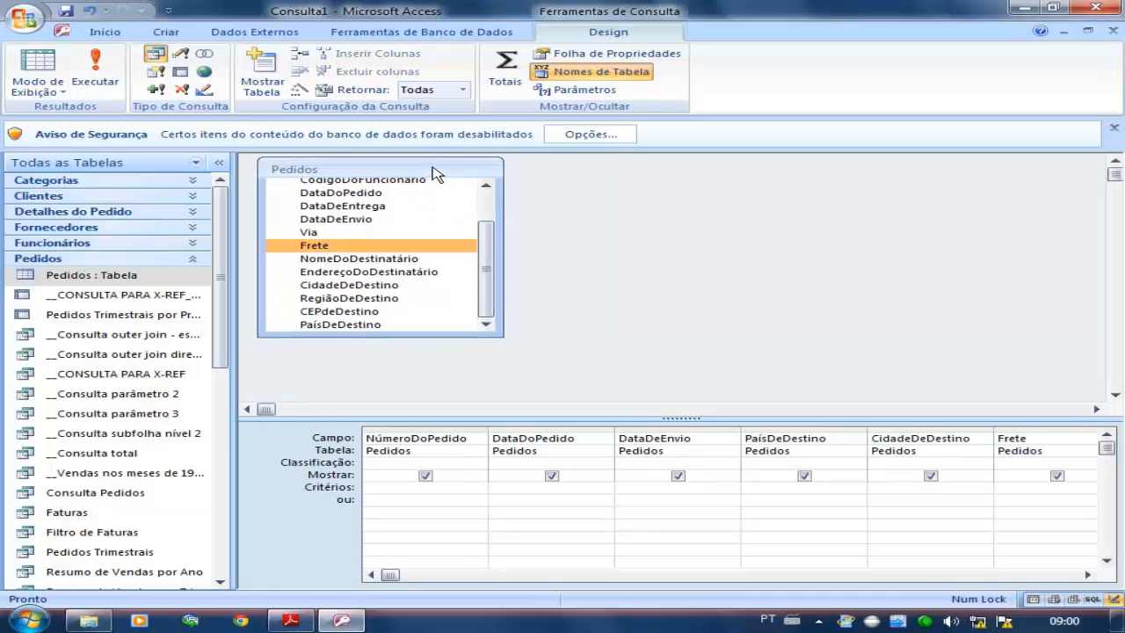
Save the query as listagem de pedidos
click(66, 11)
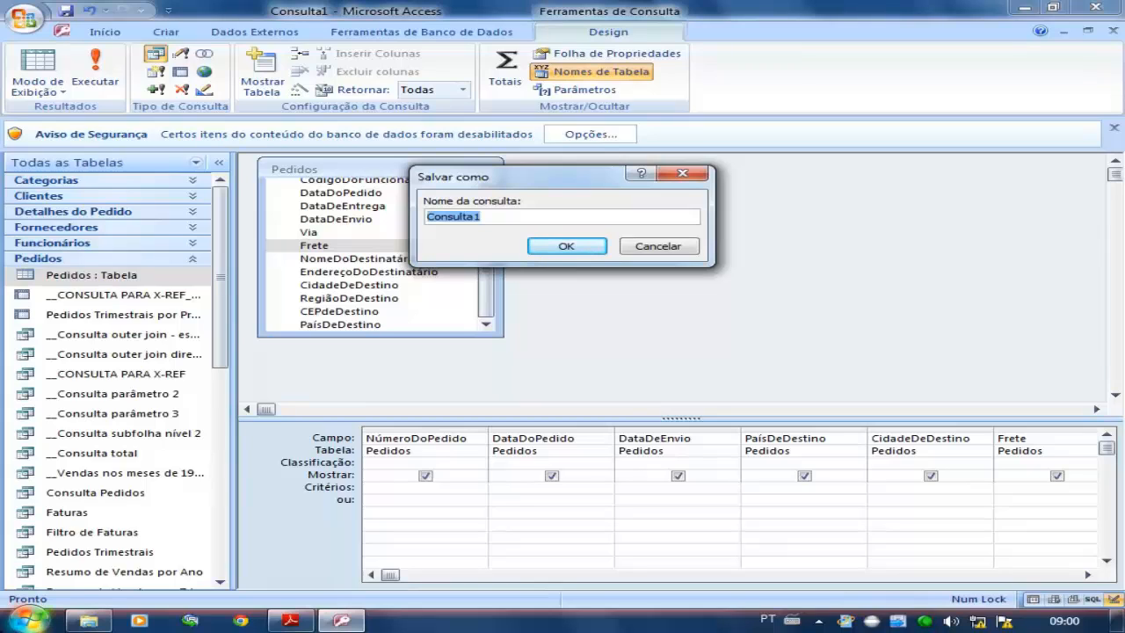
text(listagem de pedidos)
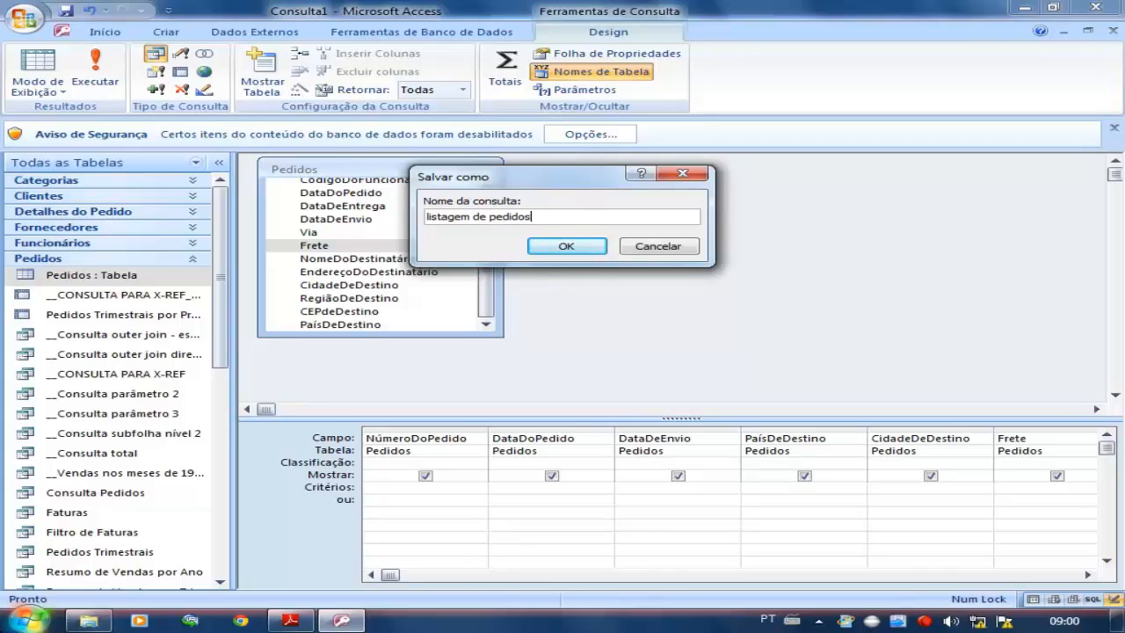
key(Return)
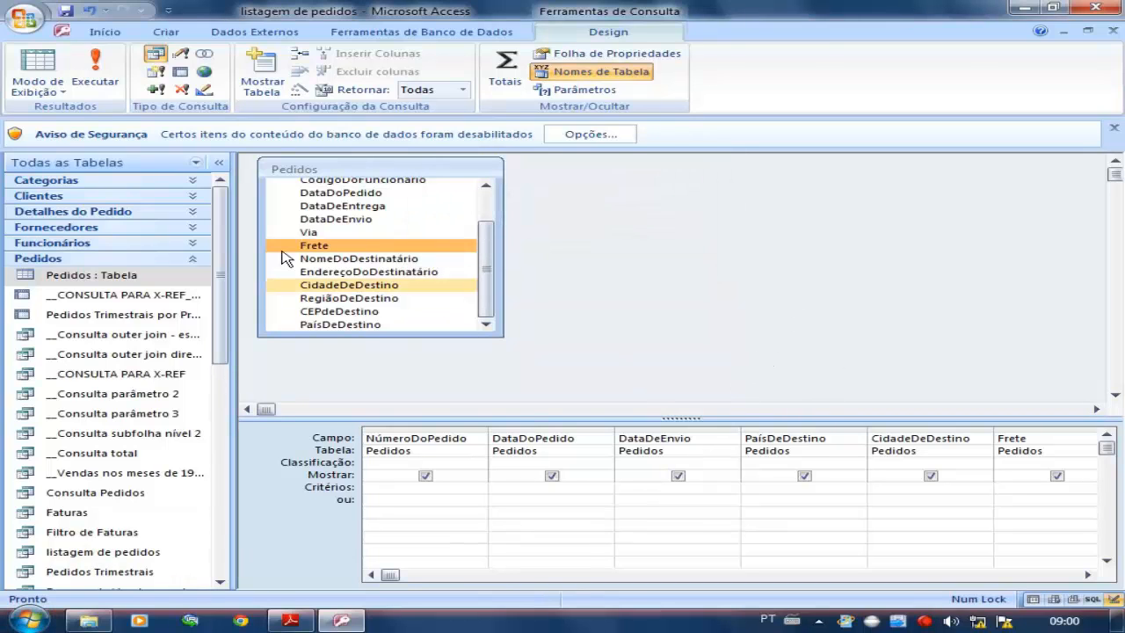
Alternate the listagem de pedidos query between datasheet and design views to examine its records
click(40, 70)
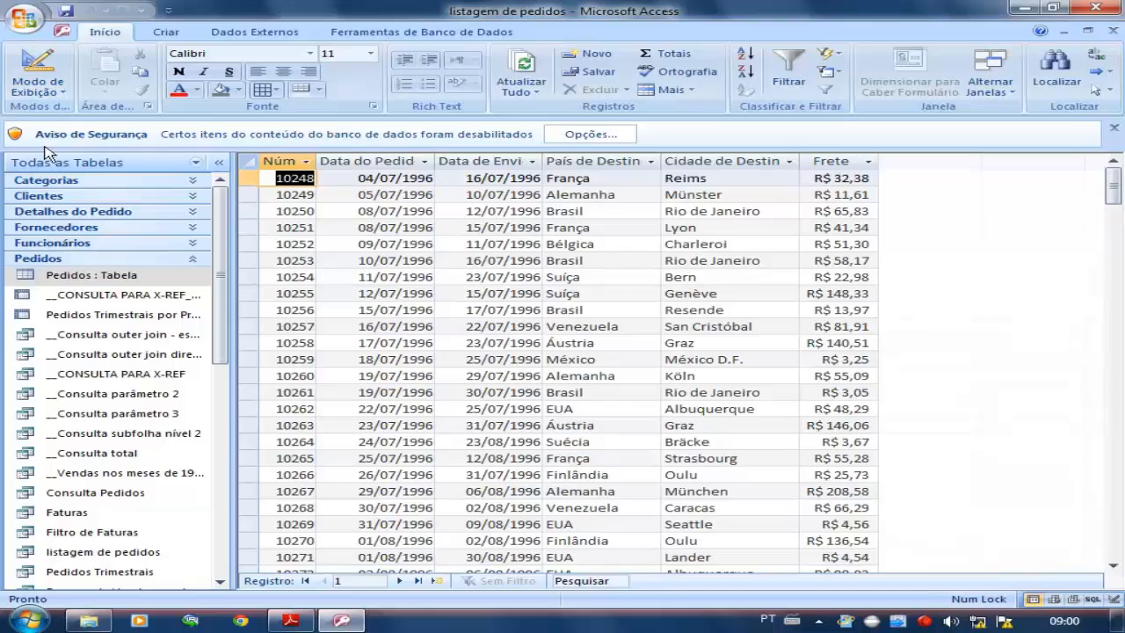
click(37, 66)
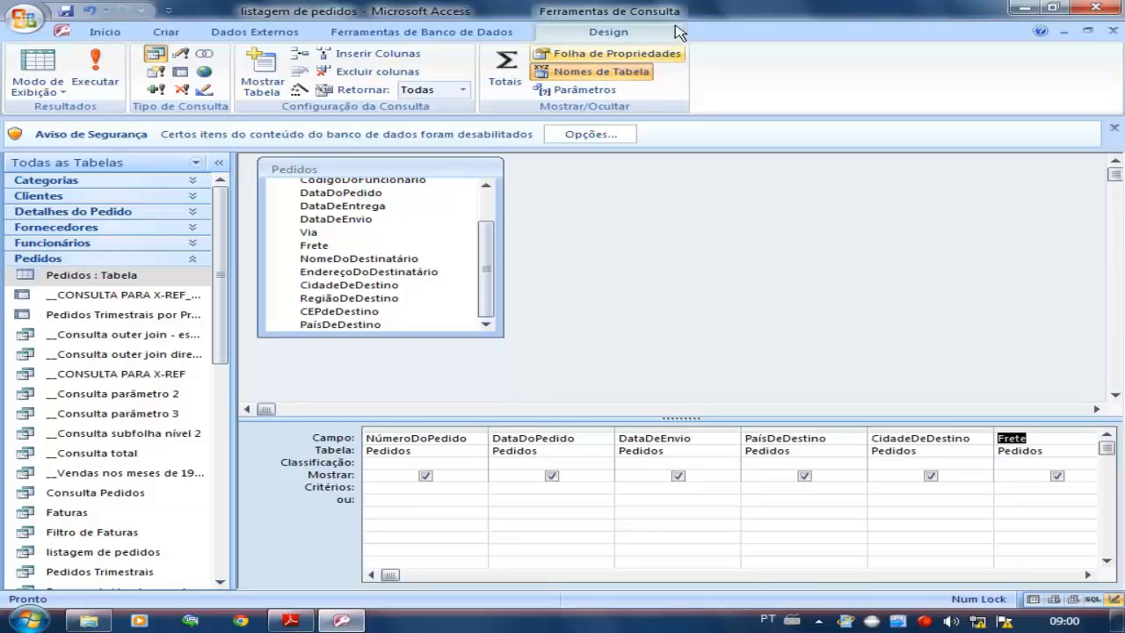
click(37, 69)
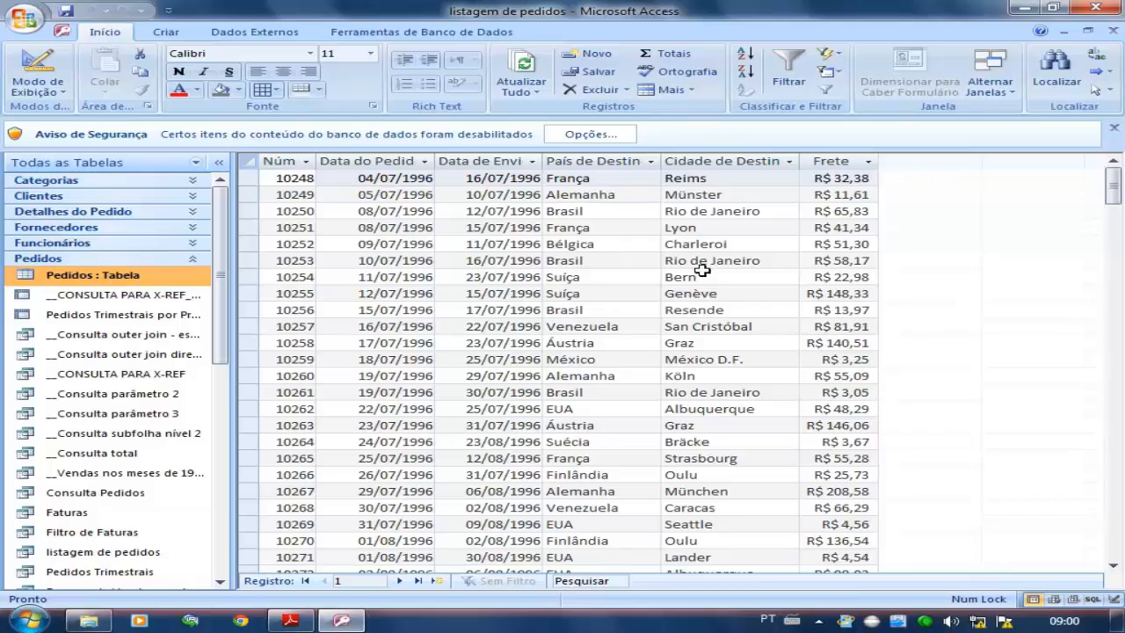
click(12, 63)
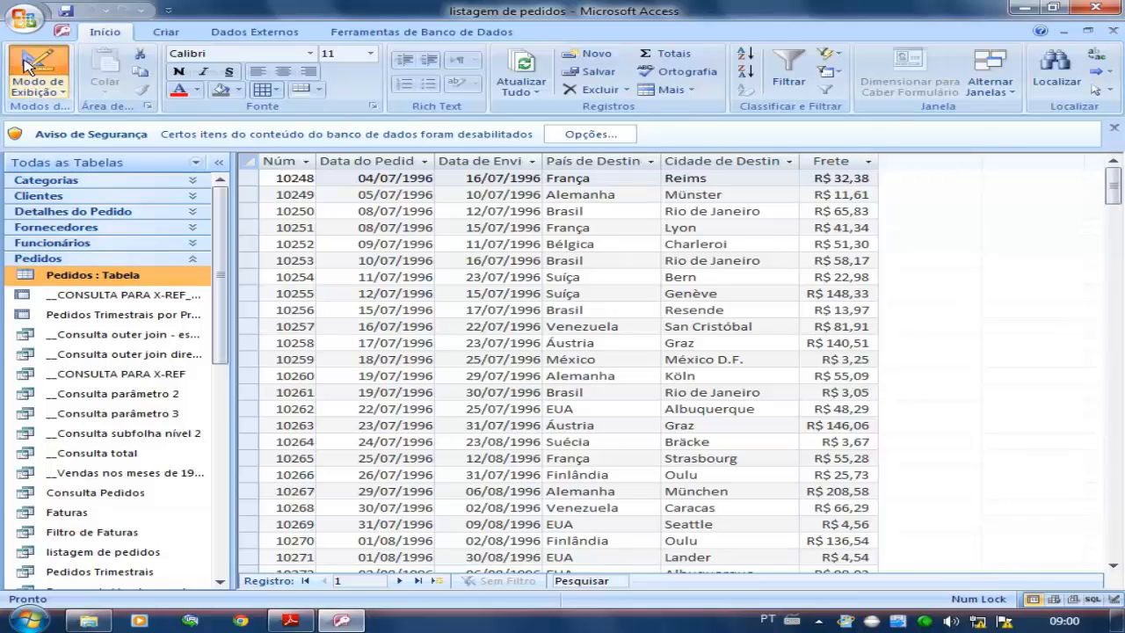
Open the Pedidos table to examine its records and field design, comparing it with the listagem de pedidos query
double_click(123, 278)
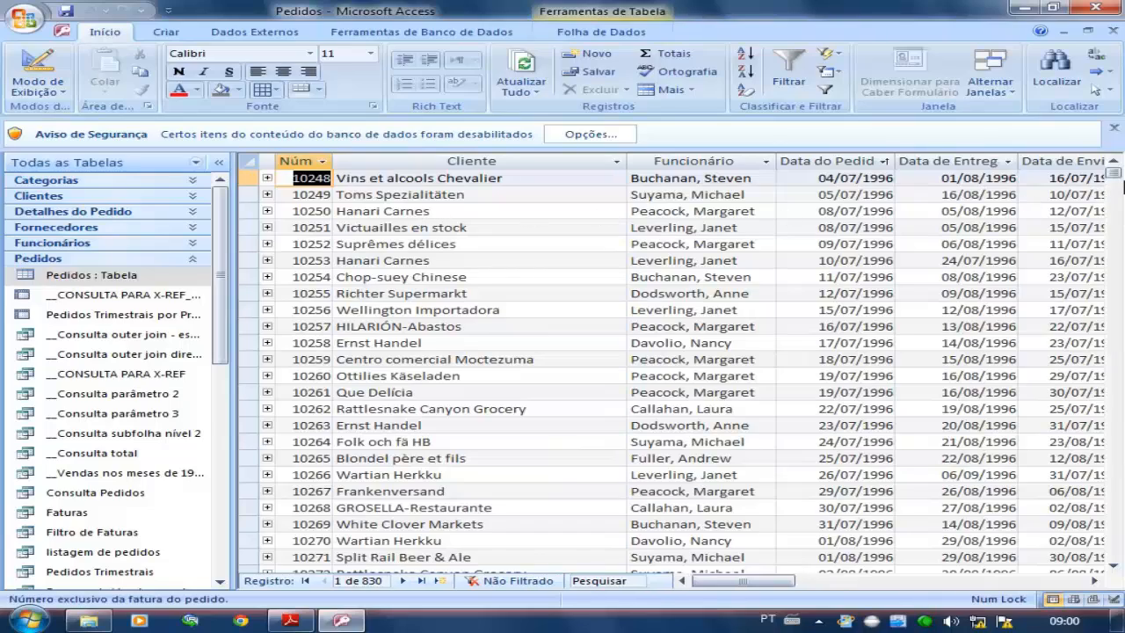
mouse_move(1114, 180)
mouse_down()
mouse_move(1114, 214)
mouse_move(1114, 202)
mouse_up()
click(1113, 127)
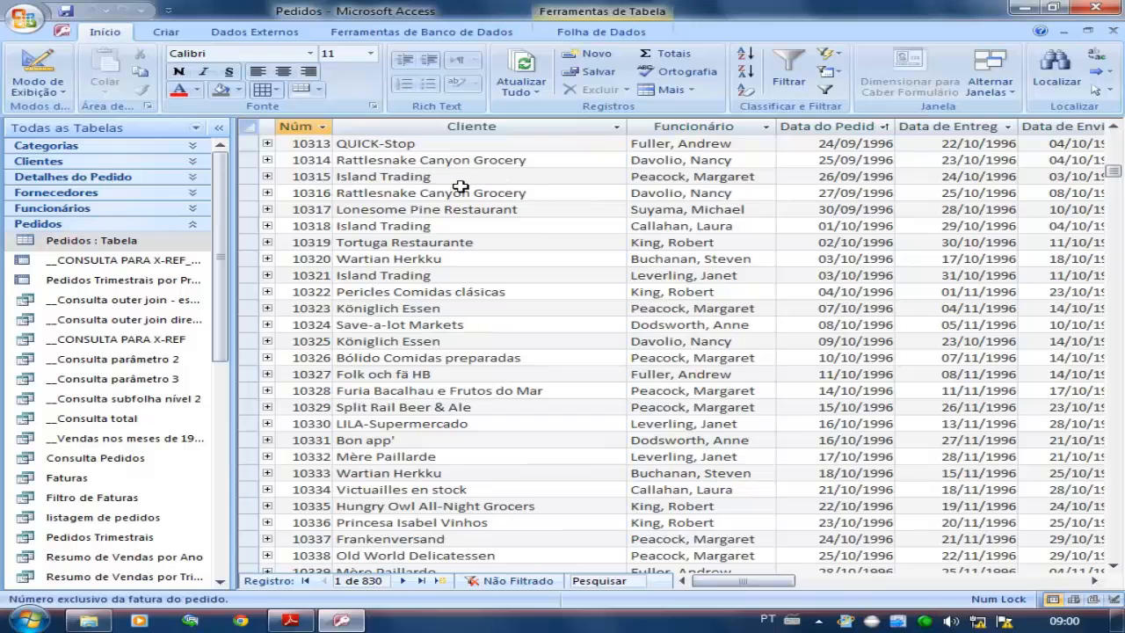
click(46, 71)
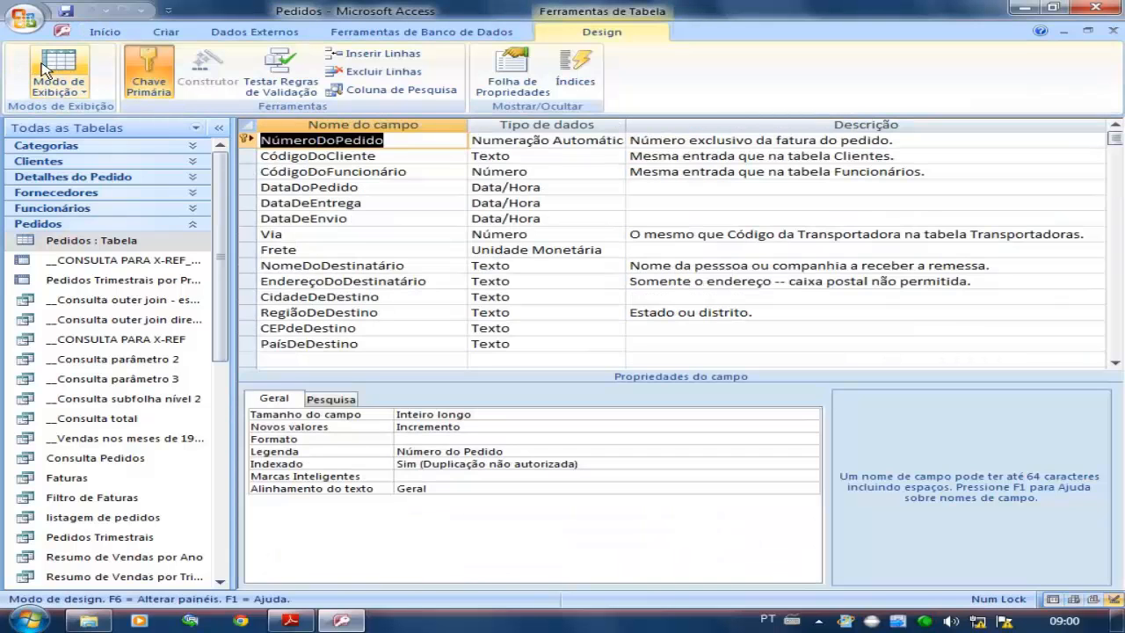
click(45, 70)
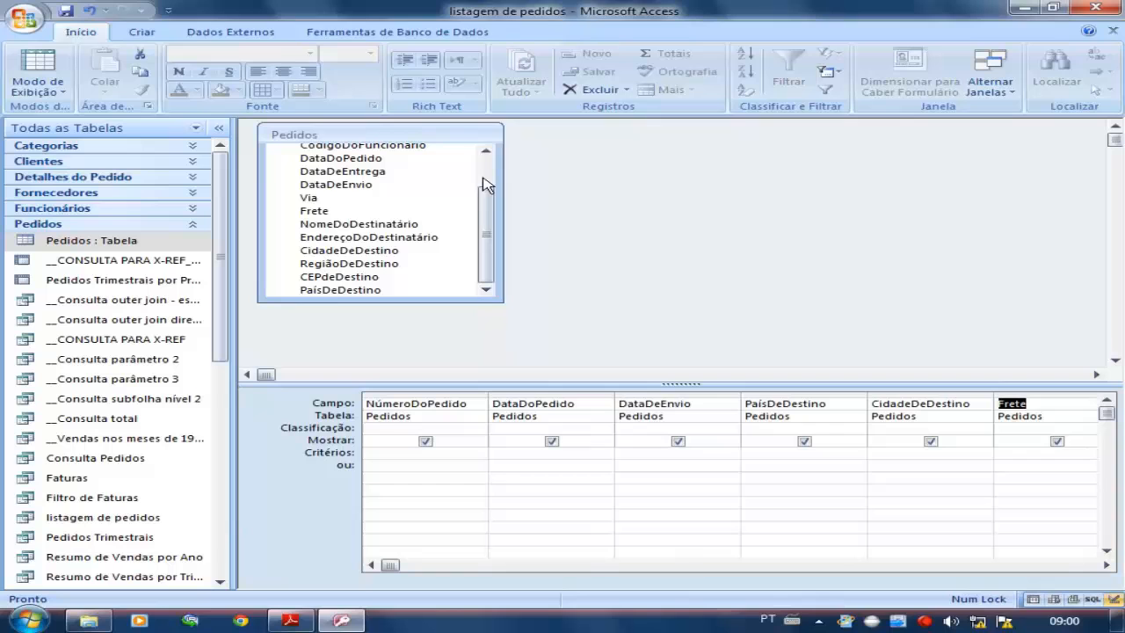
click(452, 172)
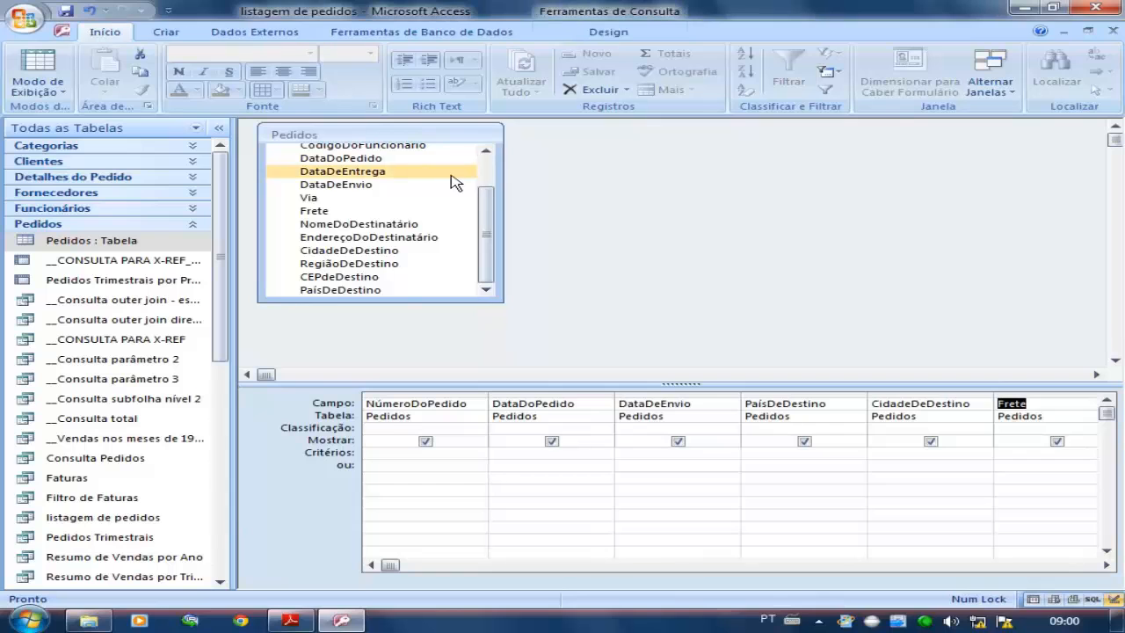
click(642, 202)
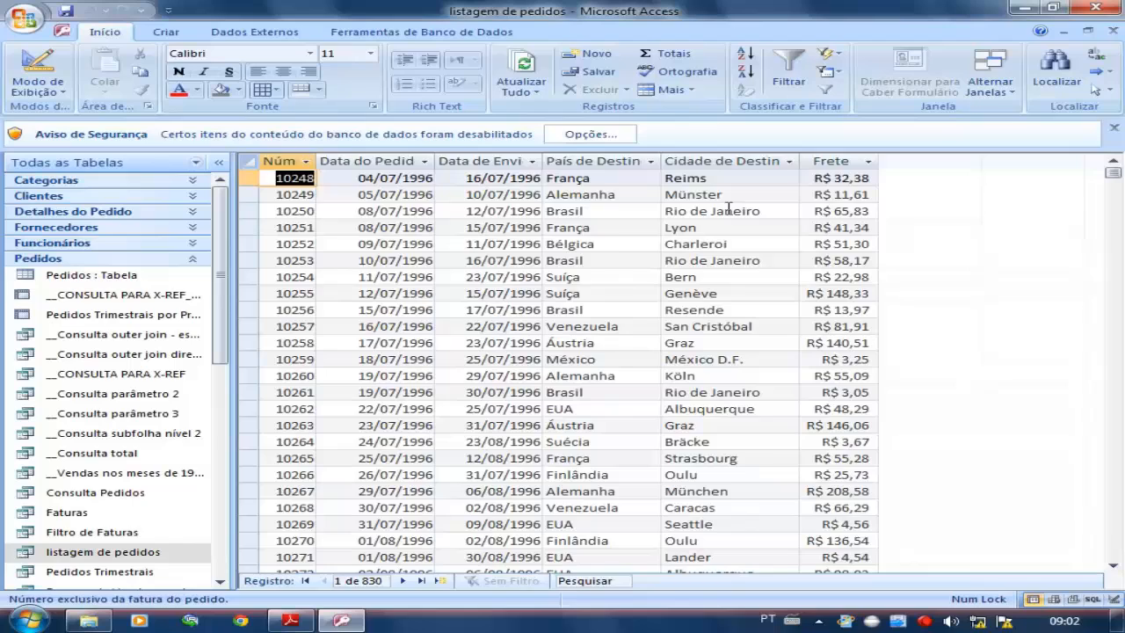
click(728, 211)
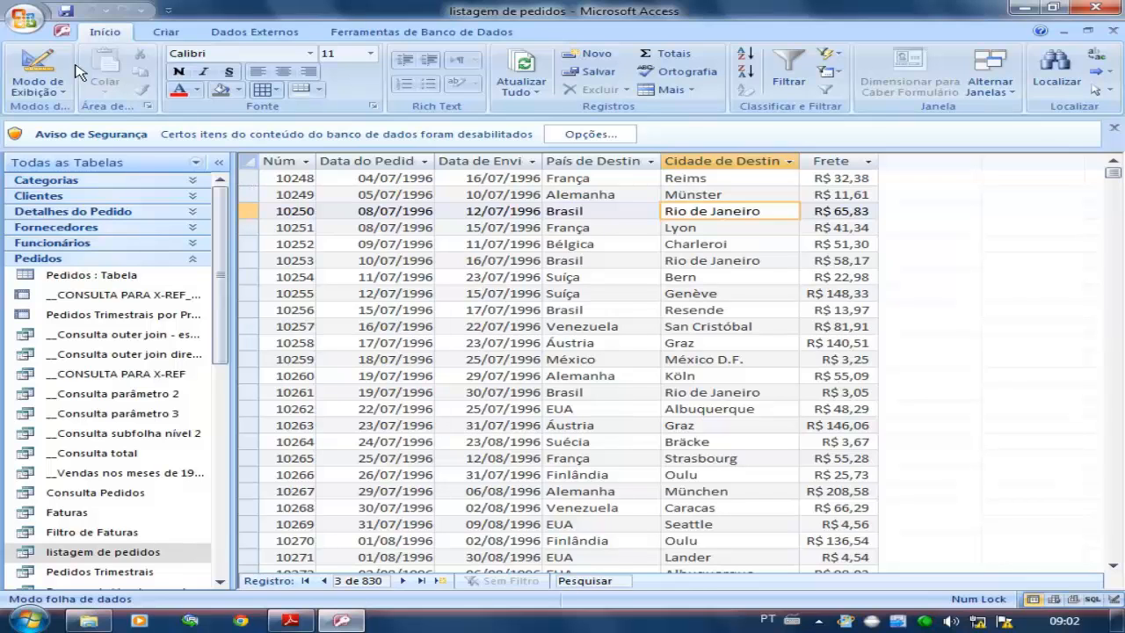
Set the current database's document window option to Documentos com Guias in the Access options
click(24, 18)
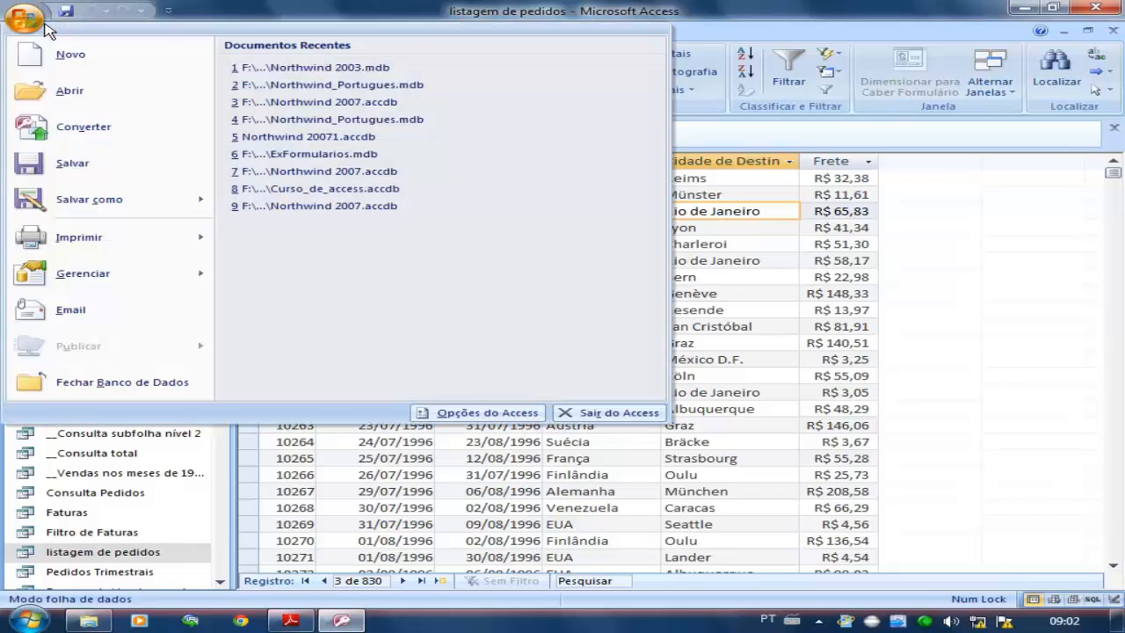
click(502, 411)
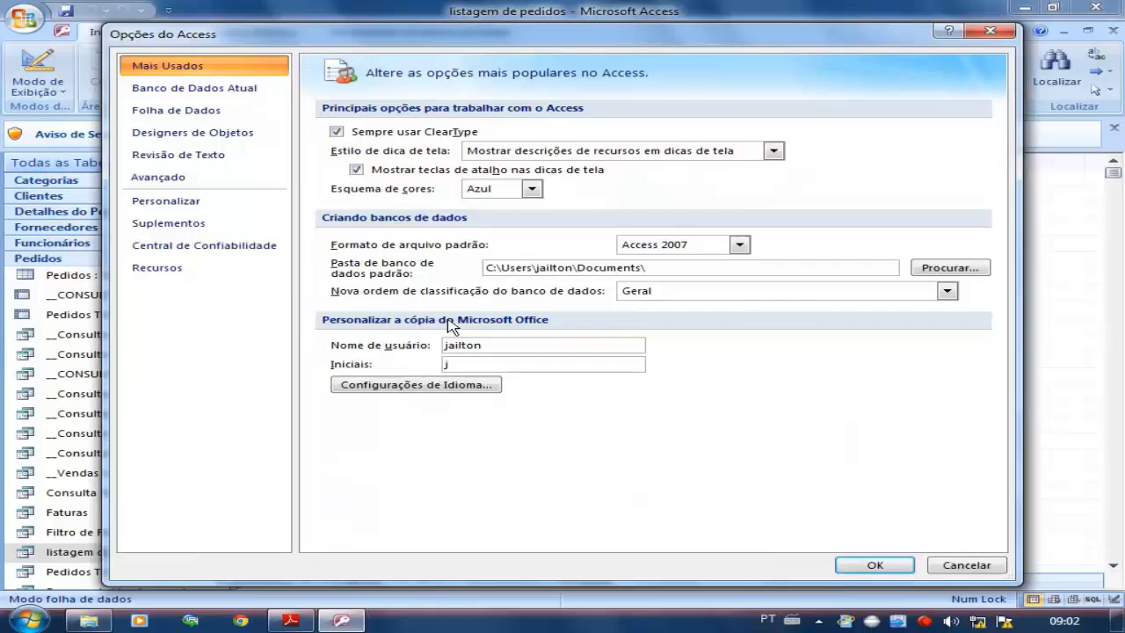
click(203, 87)
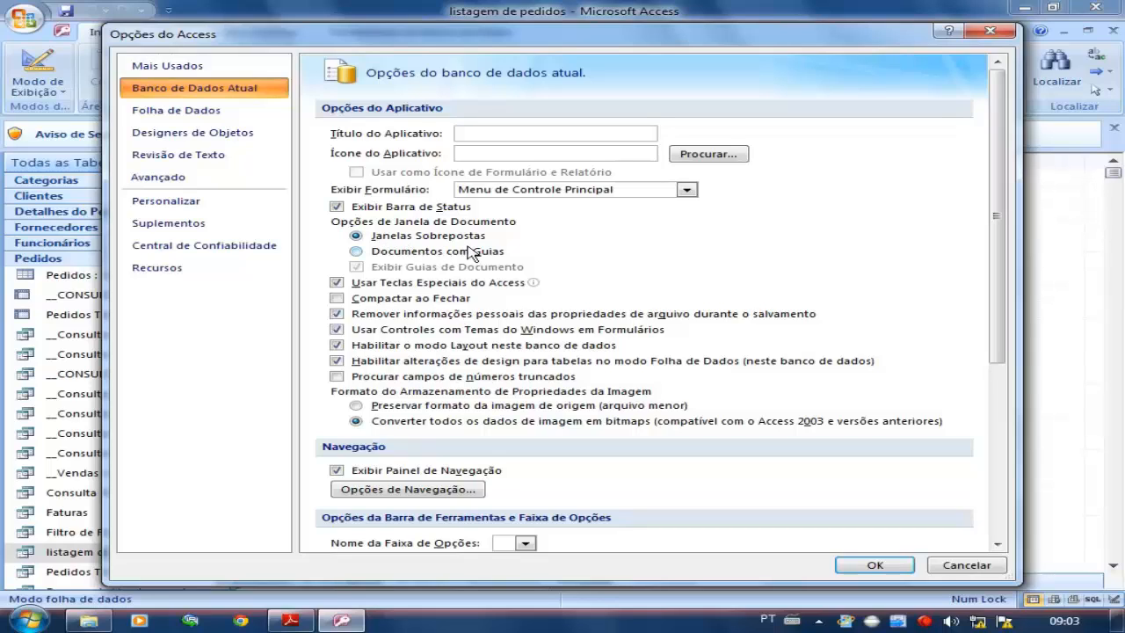
click(356, 251)
click(898, 567)
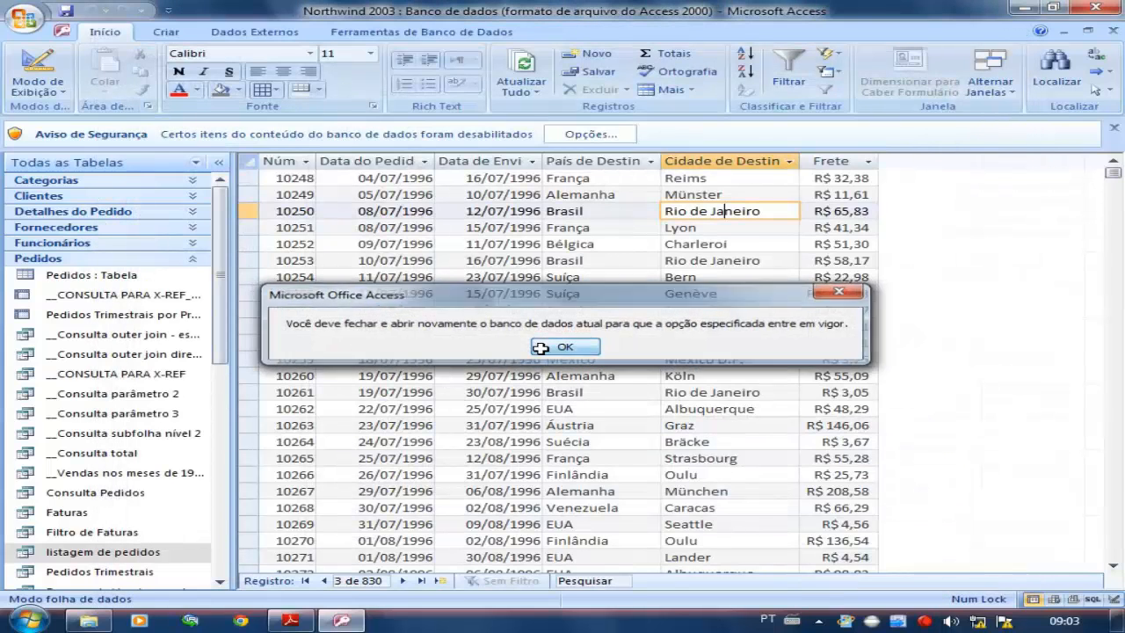
click(568, 348)
Close the database, reopen Northwind 2003.mdb from the exemplos folder, and open the listagem de pedidos query and the Pedidos table
click(1096, 10)
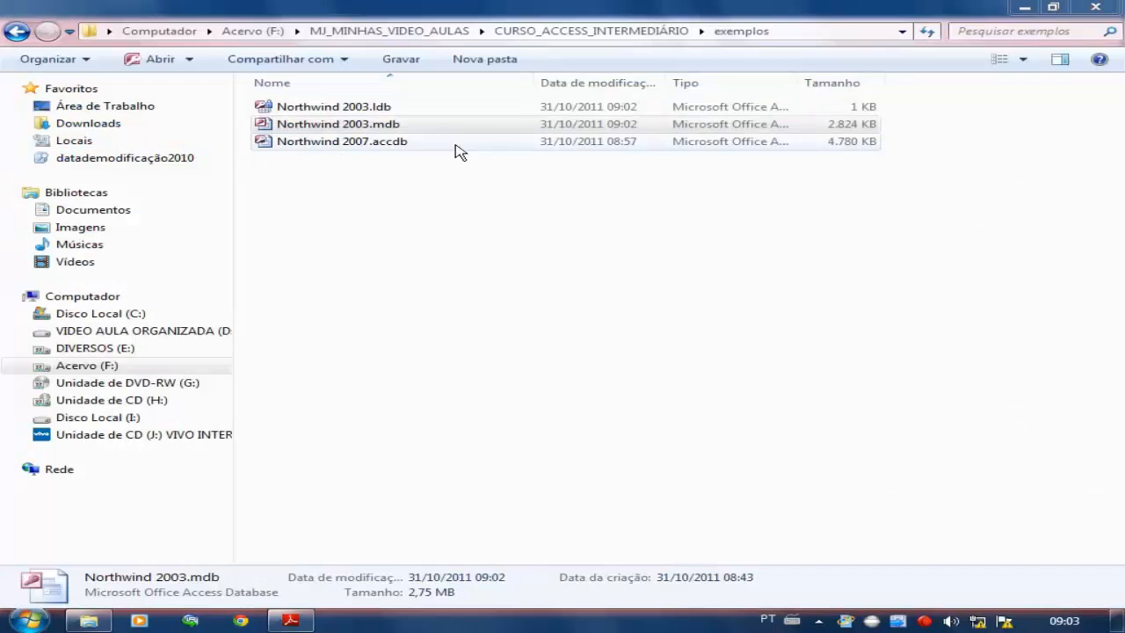
double_click(380, 109)
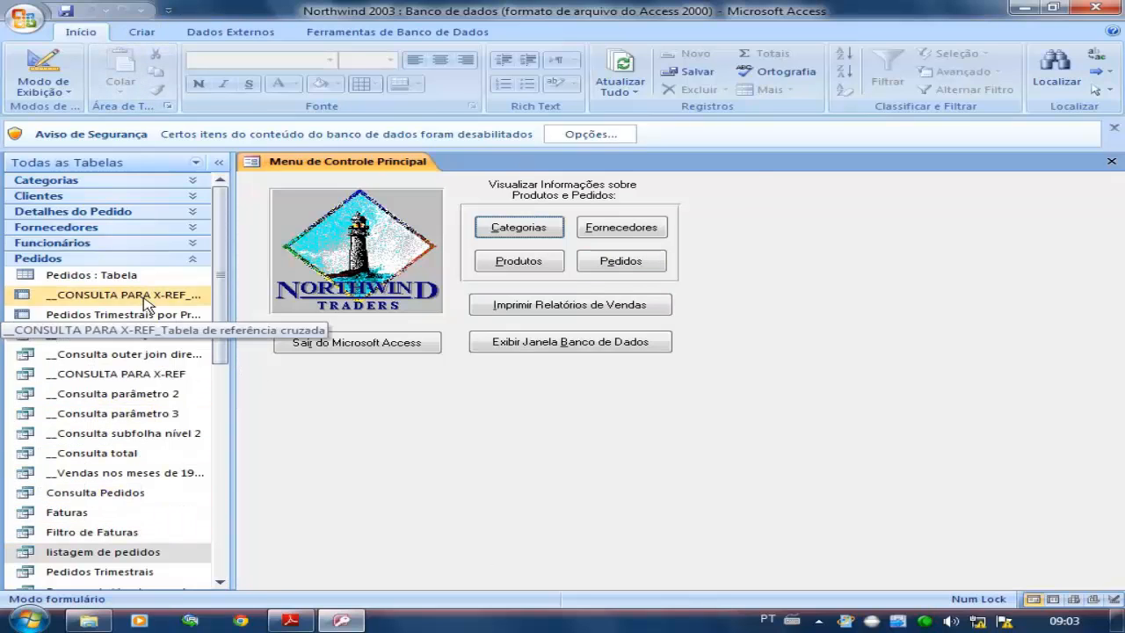
double_click(139, 551)
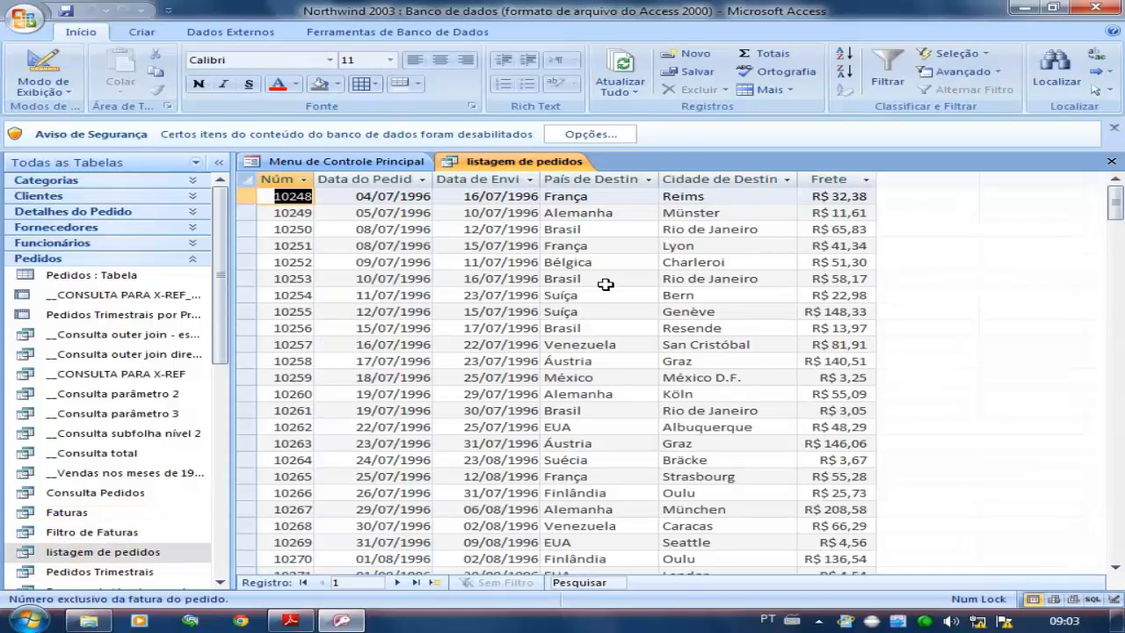
double_click(79, 275)
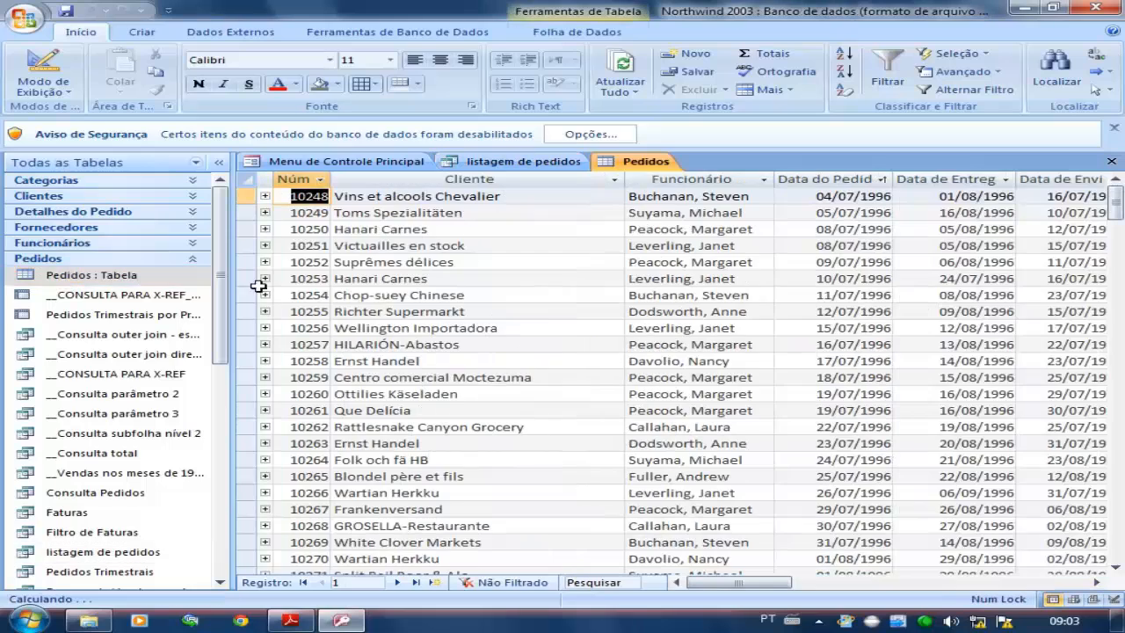
Alternate between the open listagem de pedidos query and Pedidos table to compare their fields and records
click(562, 162)
click(629, 167)
click(527, 163)
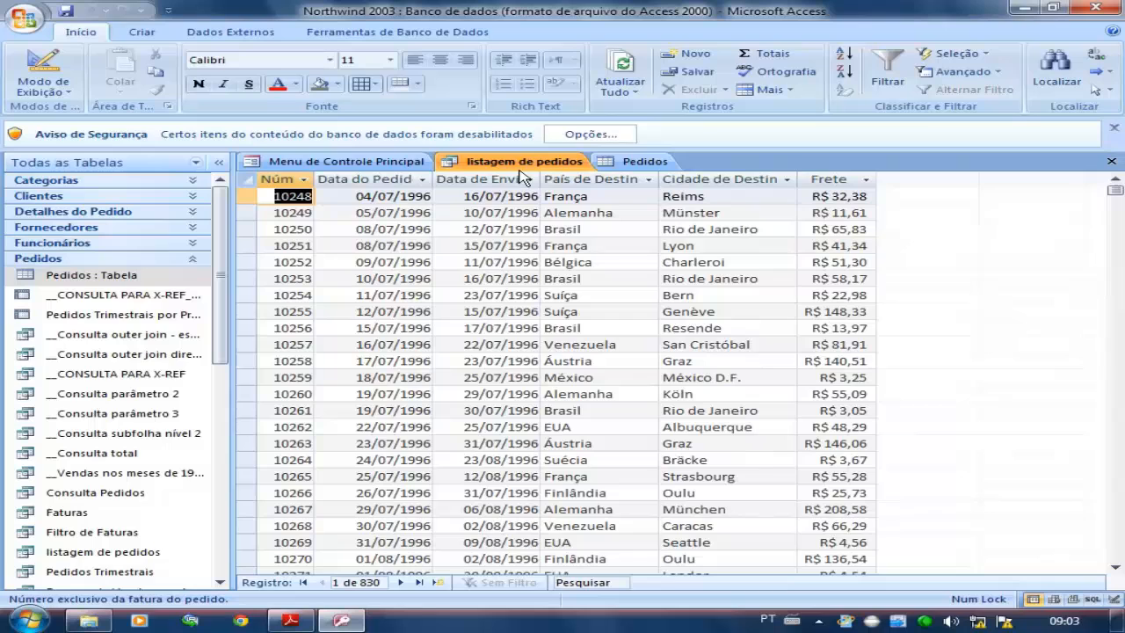
click(634, 162)
click(575, 167)
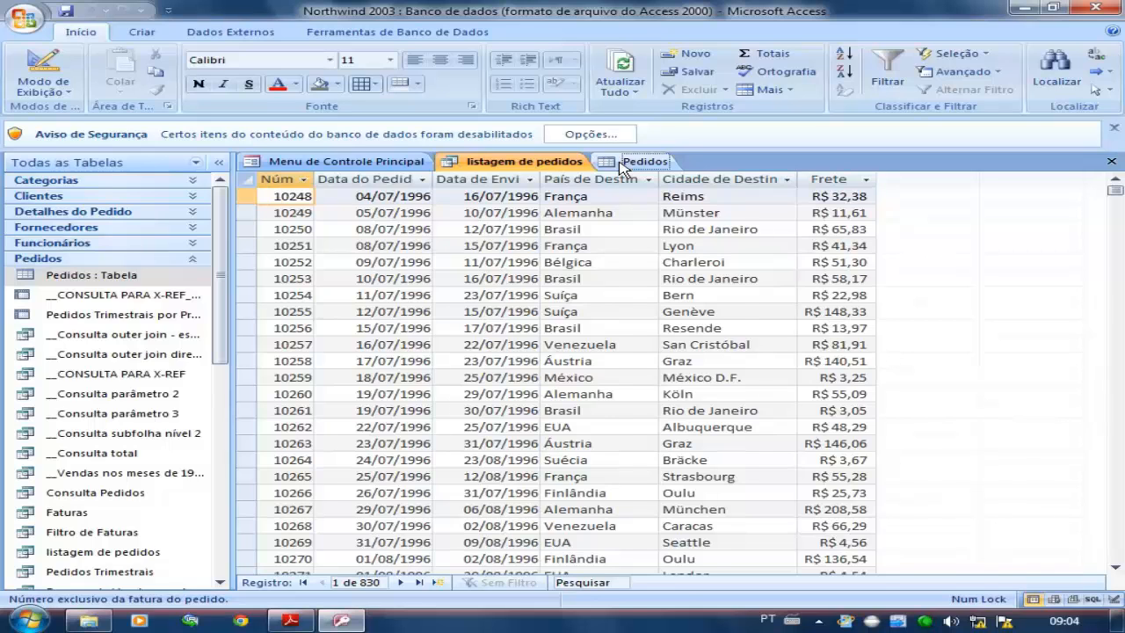
click(632, 162)
click(569, 162)
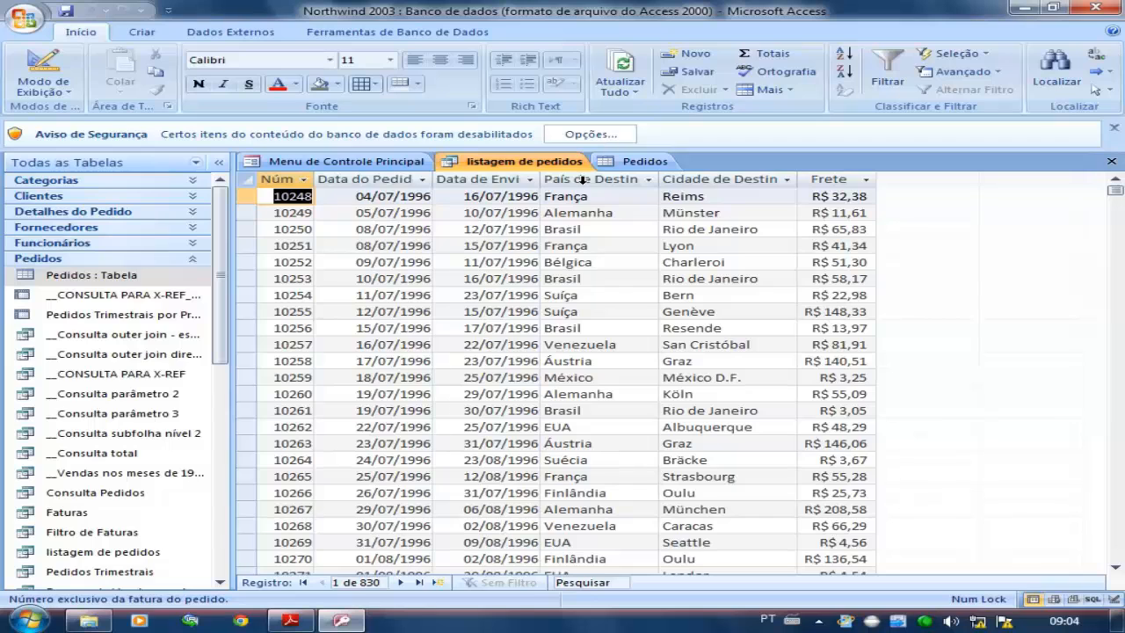
click(644, 163)
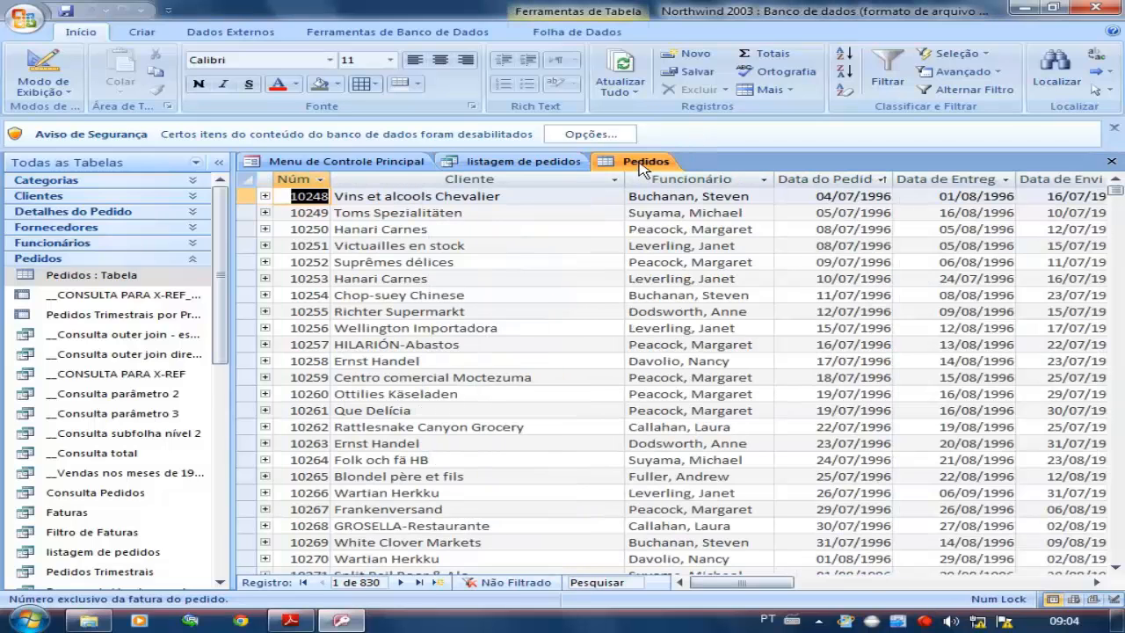
click(549, 163)
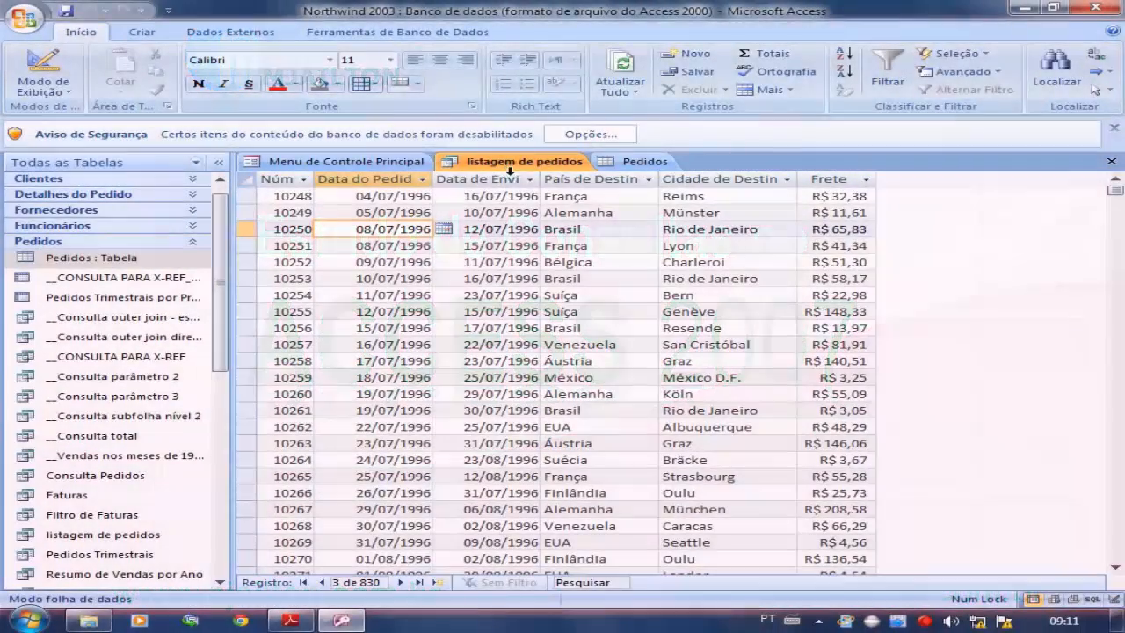
click(469, 252)
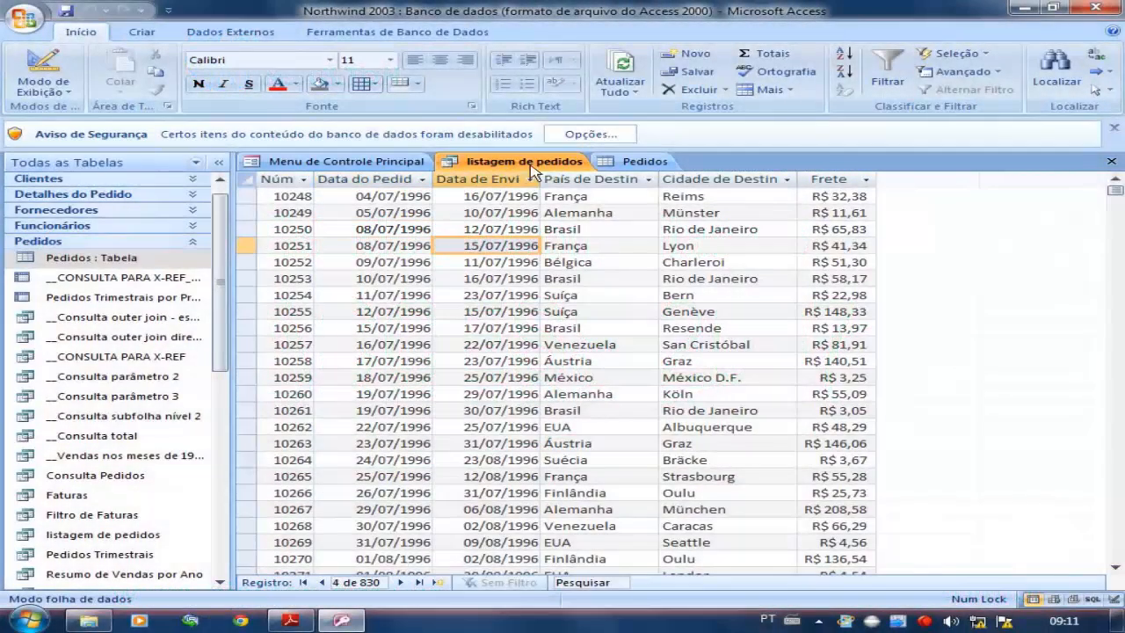
click(622, 161)
click(542, 167)
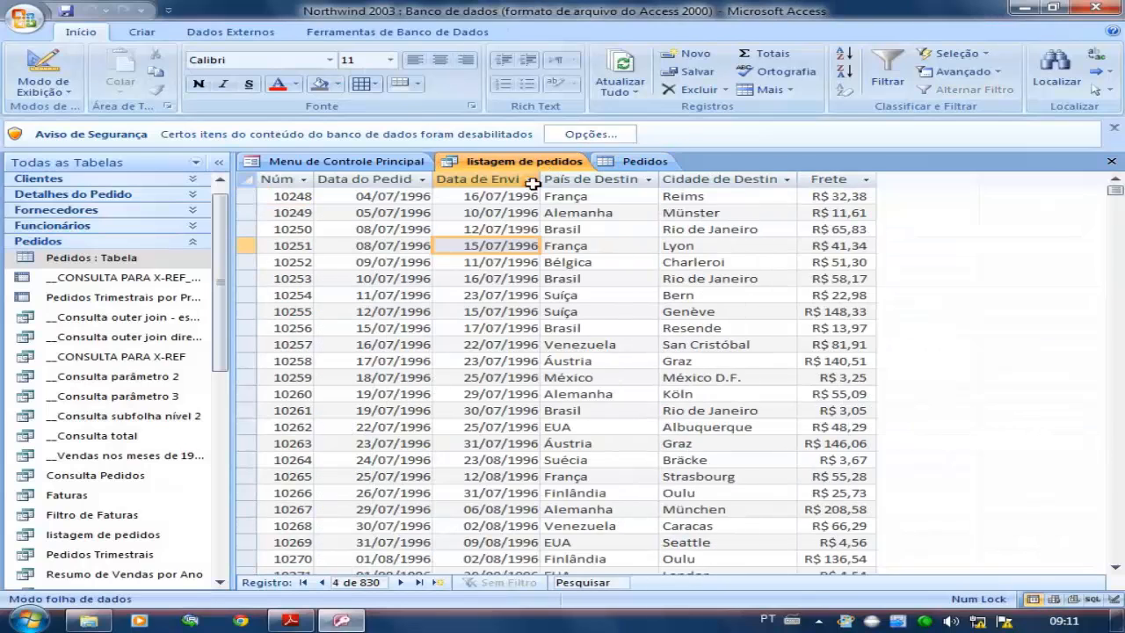
click(573, 229)
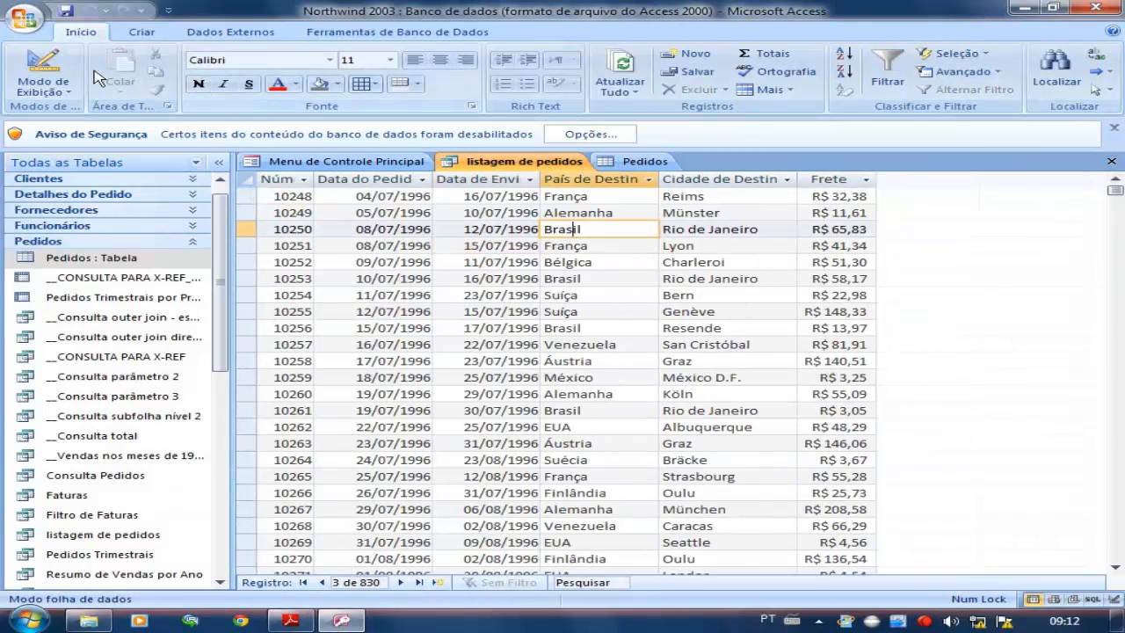
Open the database's relationships diagram and shift the Pedidos field list slightly within it
click(407, 35)
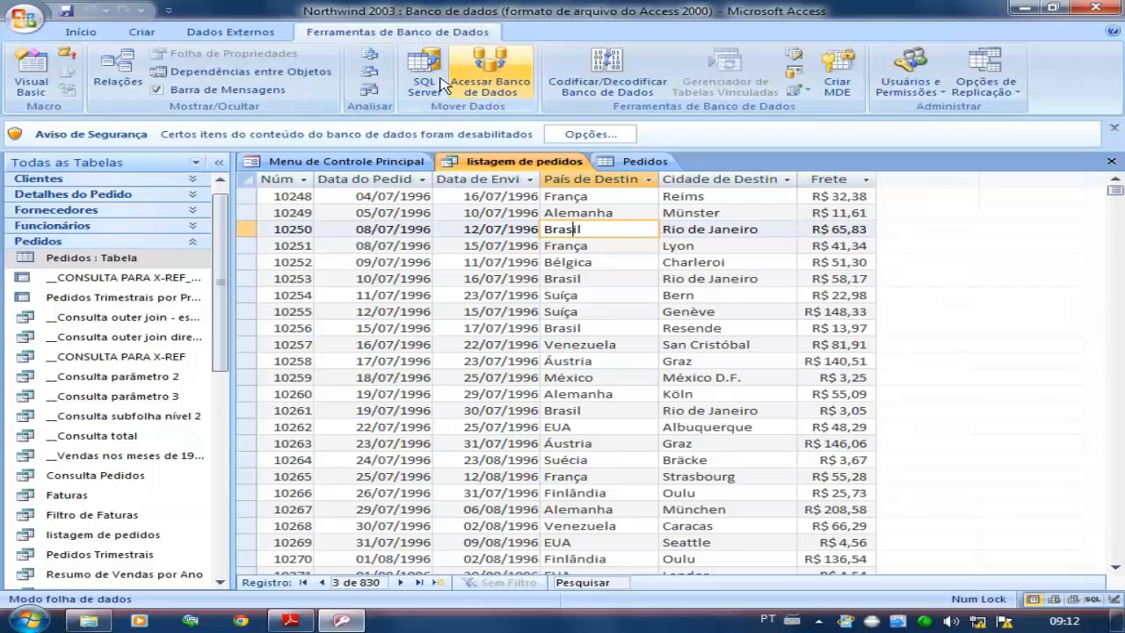
click(113, 74)
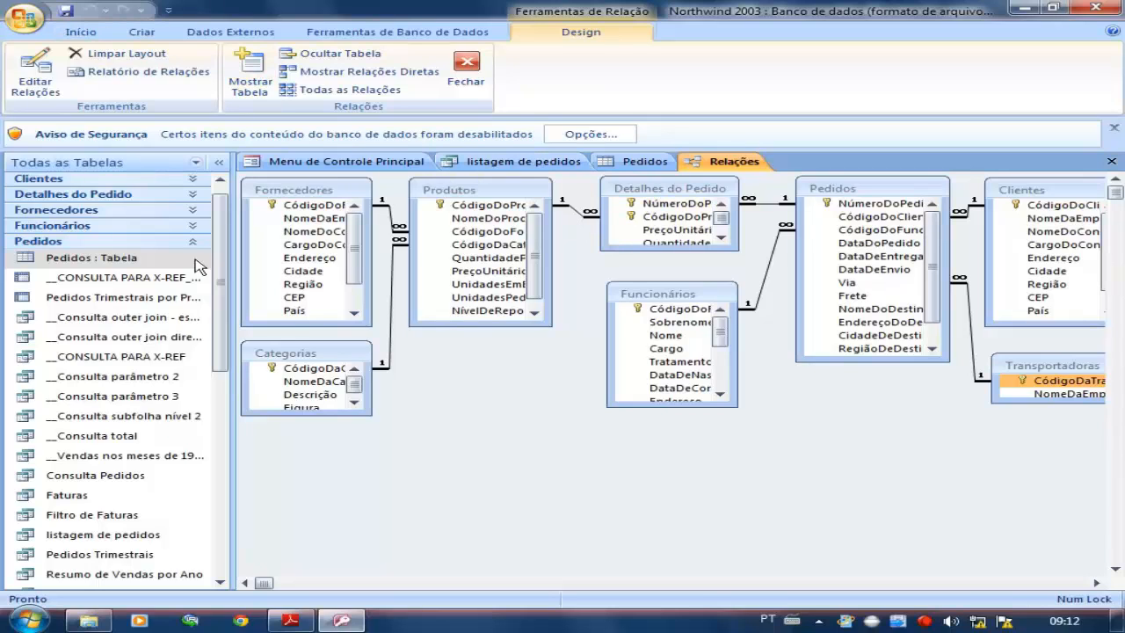
click(852, 191)
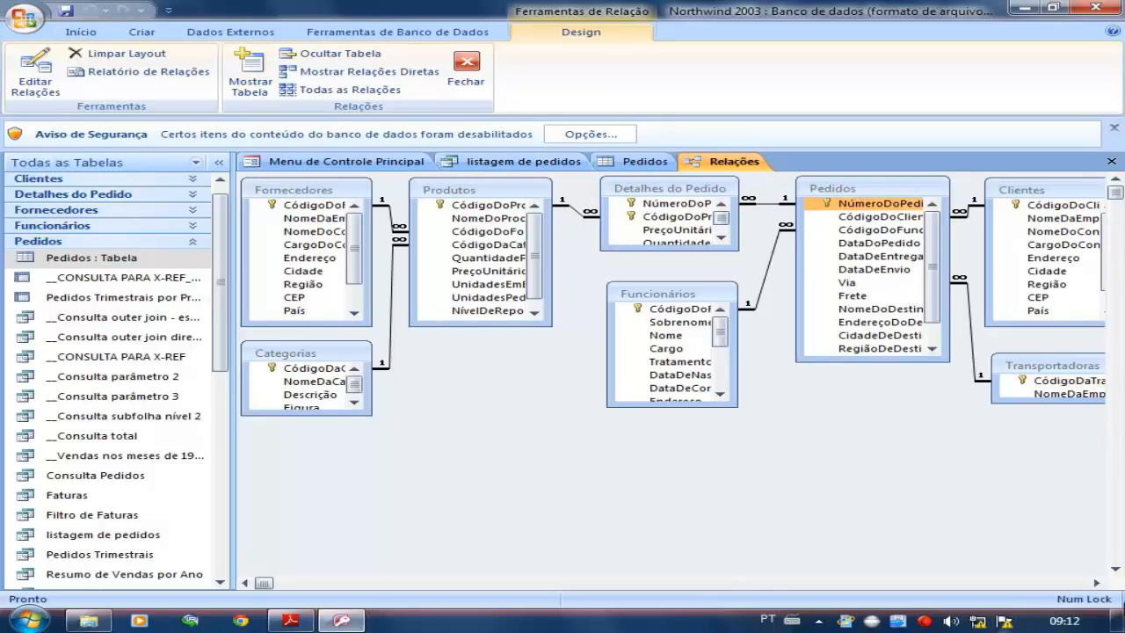
click(1097, 584)
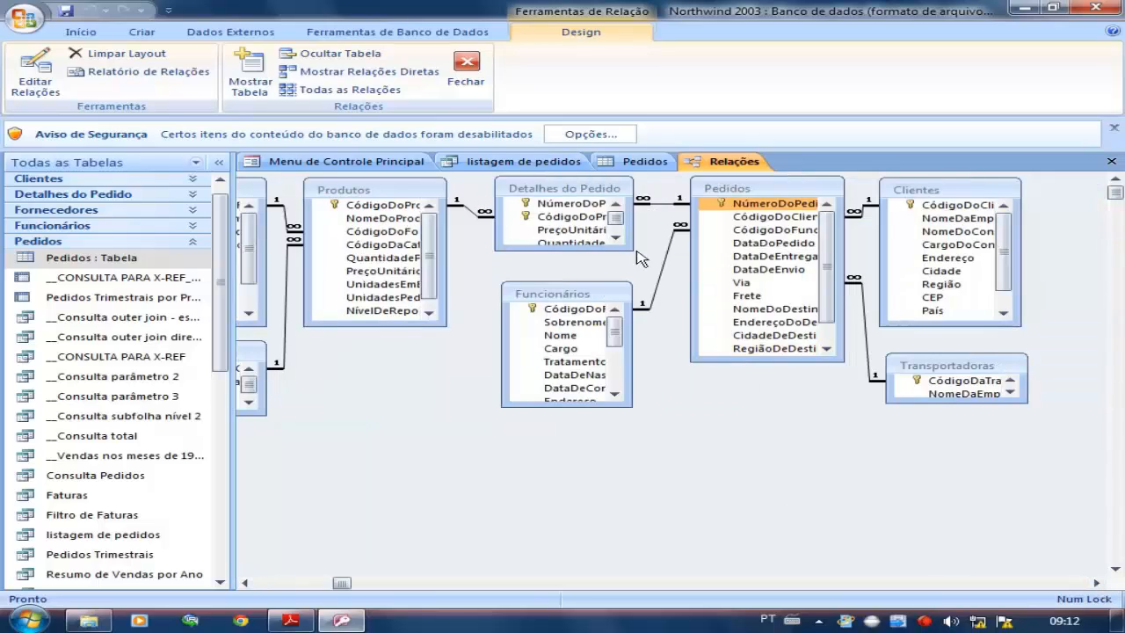
drag(778, 186, 785, 193)
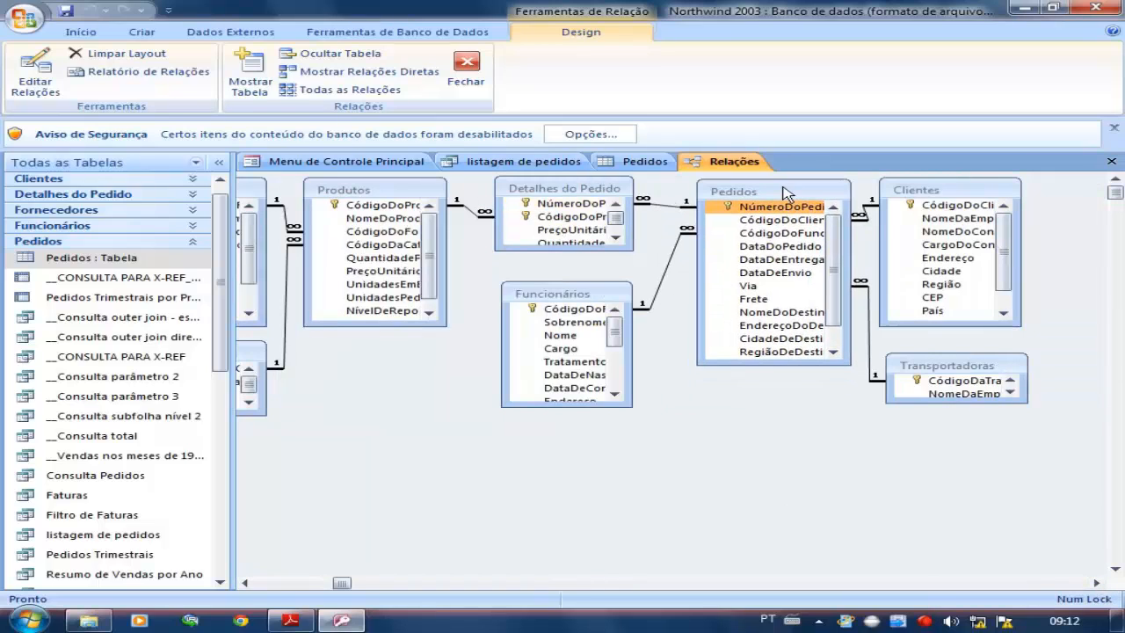
Examine the Detalhes do Pedido, Funcionários, Transportadoras, Clientes, Produtos, Fornecedores and Categorias tables and their links in the relationships diagram
click(601, 199)
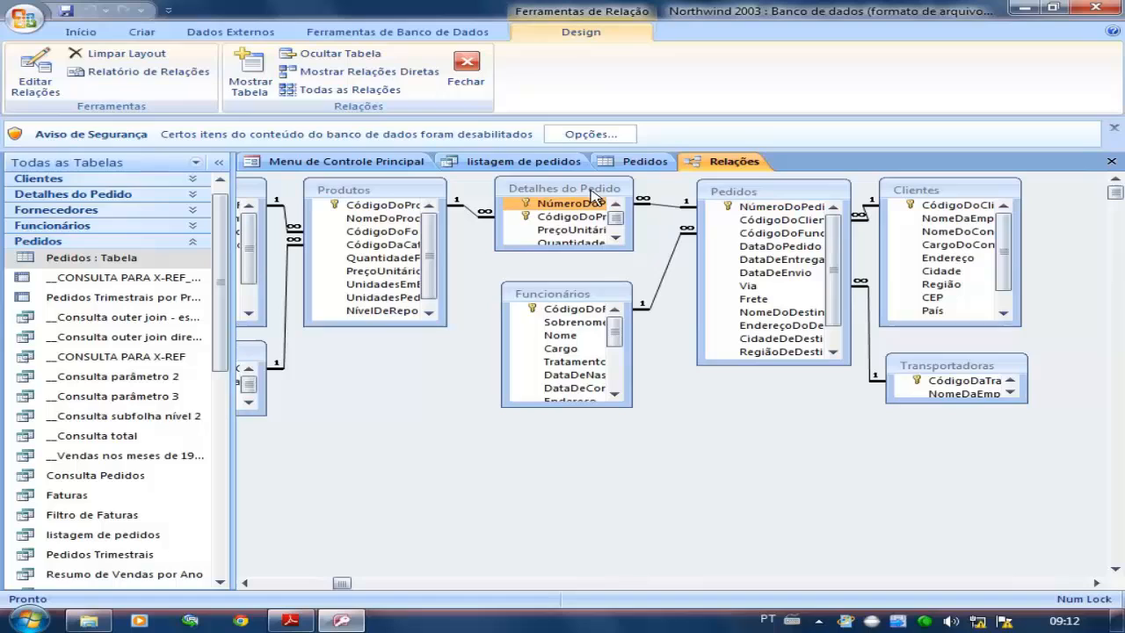
click(602, 292)
click(924, 374)
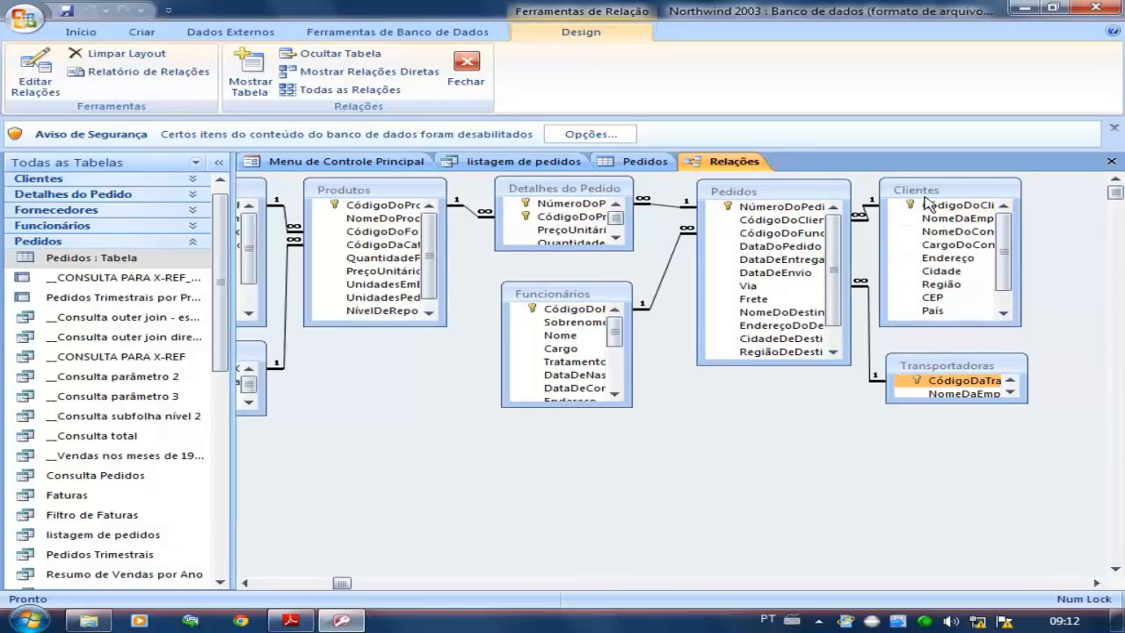
click(927, 193)
click(400, 200)
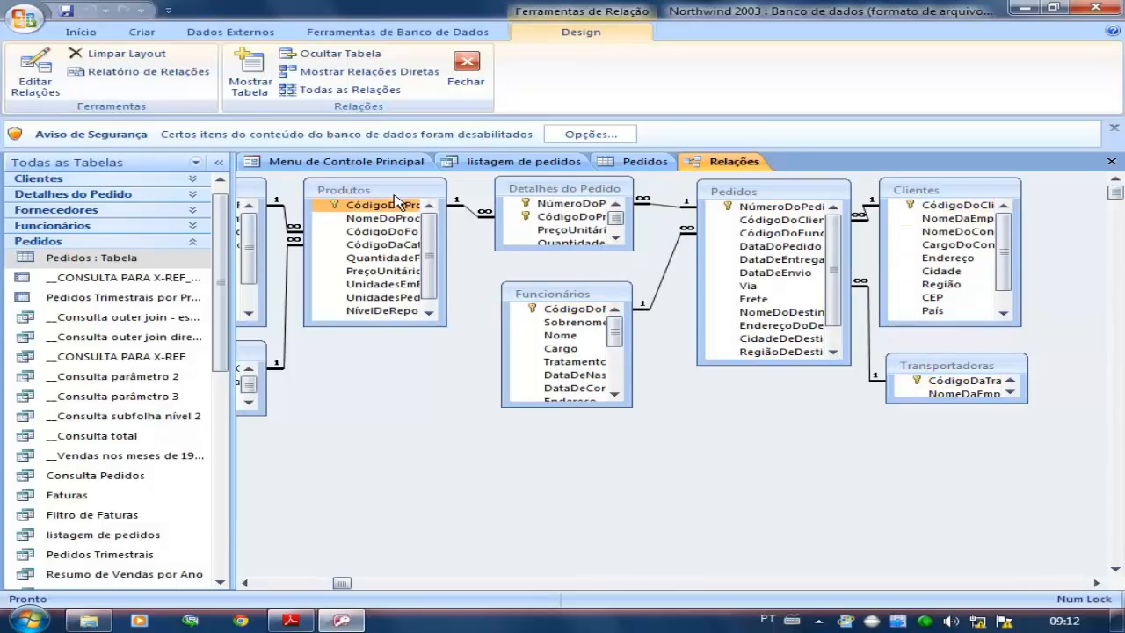
click(251, 582)
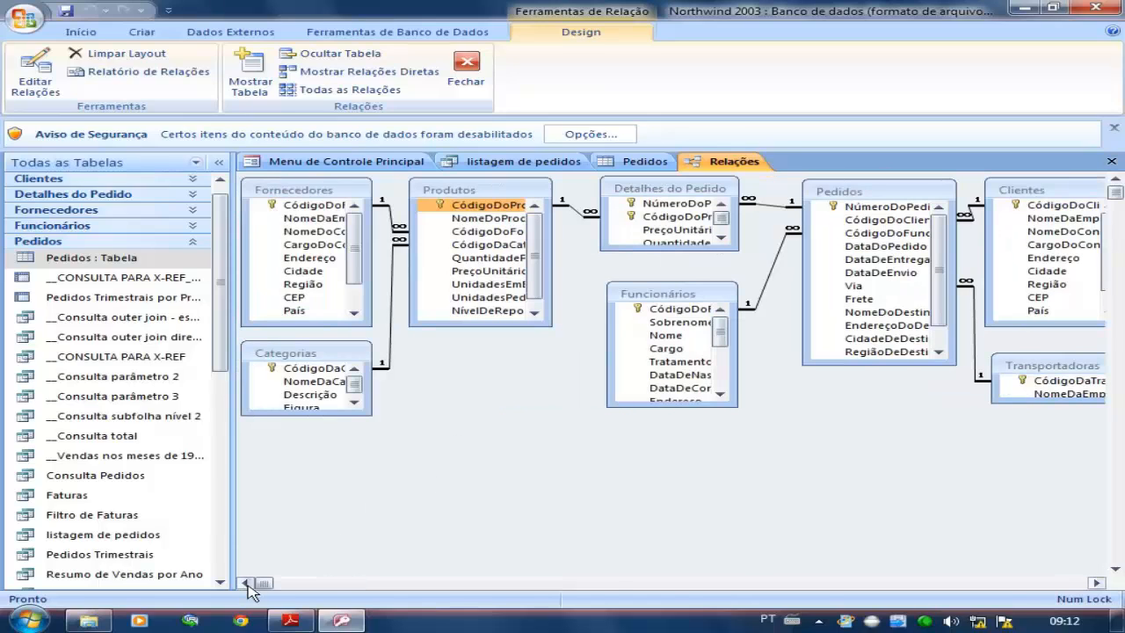
click(314, 194)
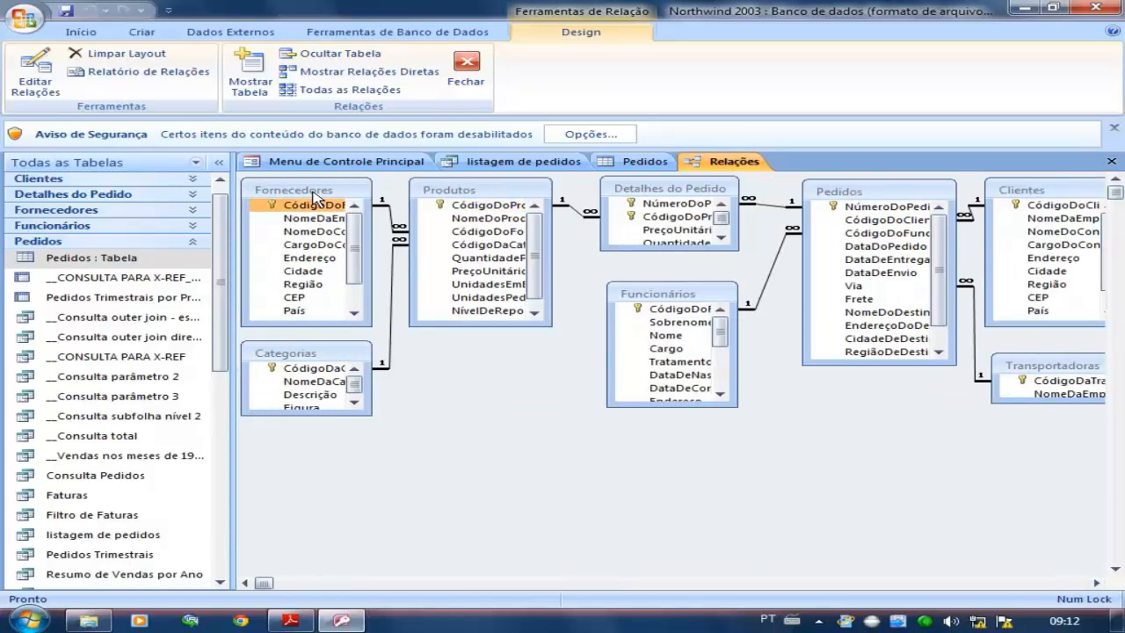
click(304, 360)
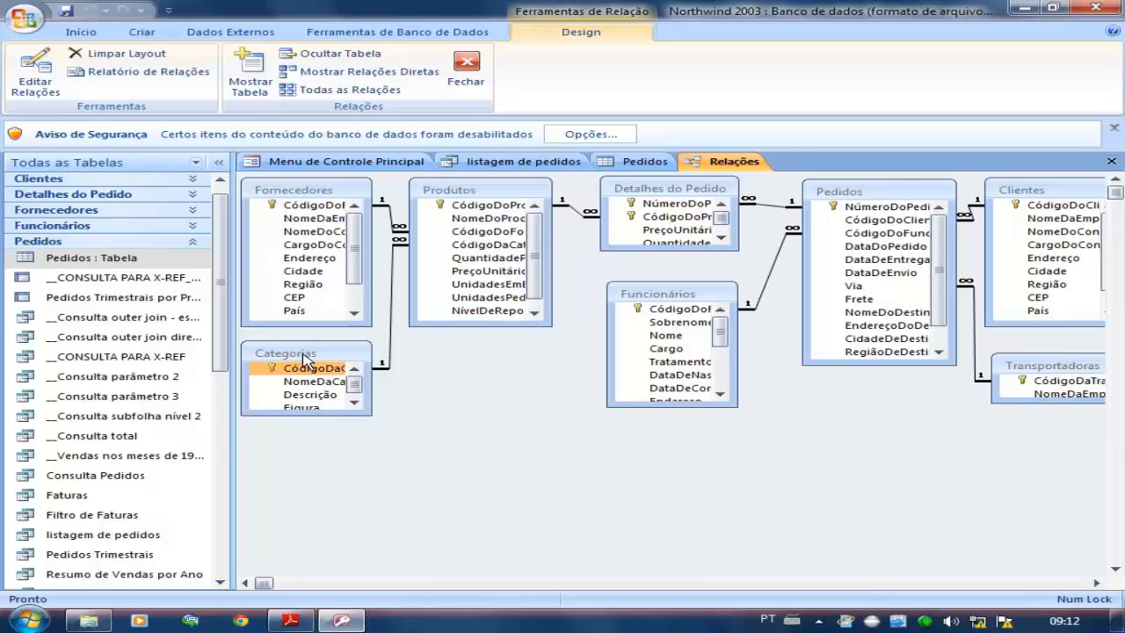
click(1096, 583)
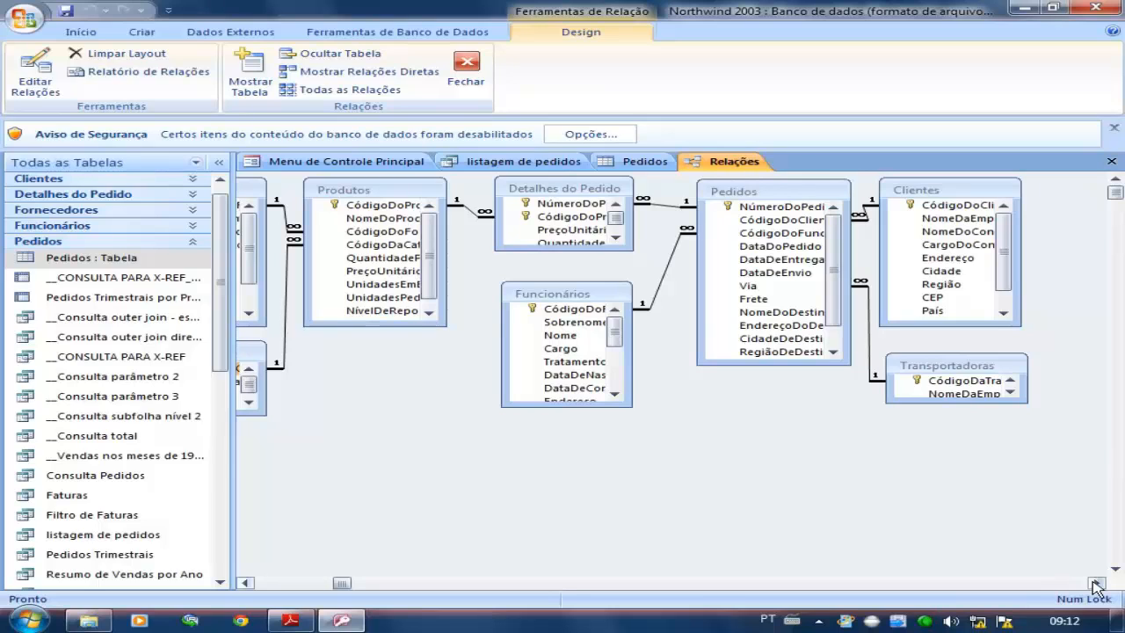
Examine the link between the Pedidos and Clientes tables in the relationships diagram
click(778, 187)
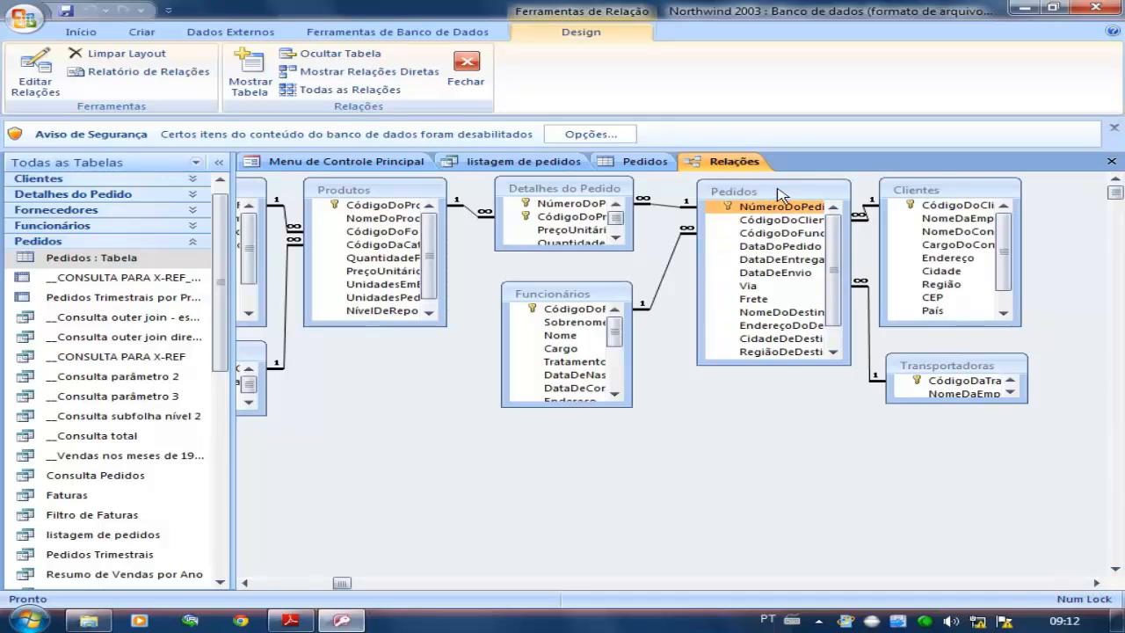
click(937, 190)
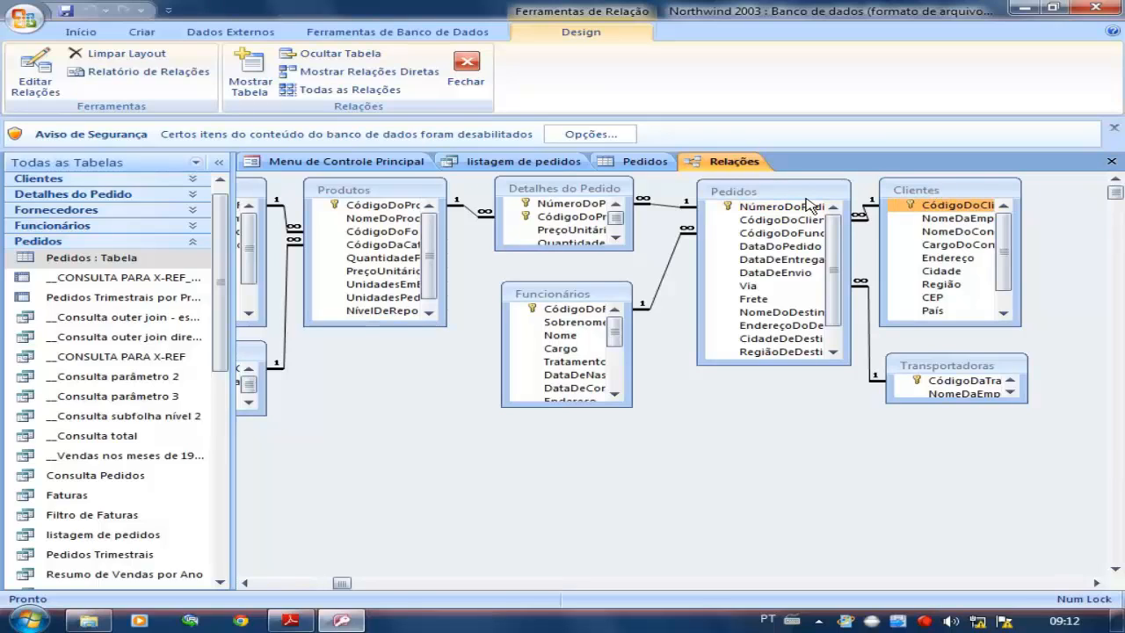
Open the listagem de pedidos query in design view and add the CódigoDoCliente field between NúmeroDoPedido and DataDoPedido
click(509, 161)
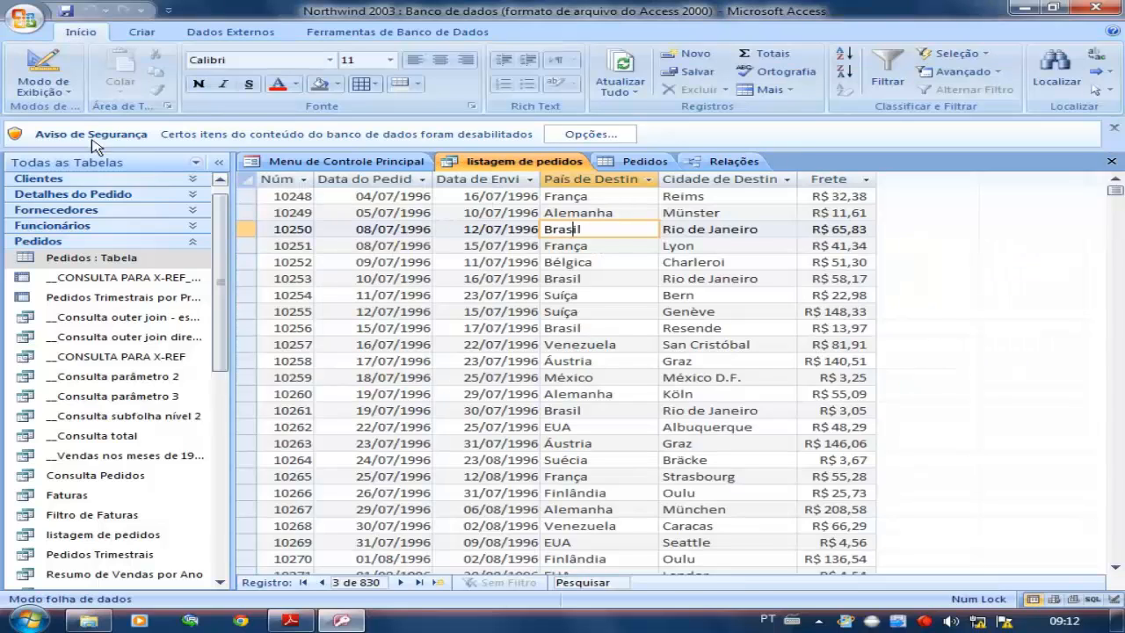
click(39, 69)
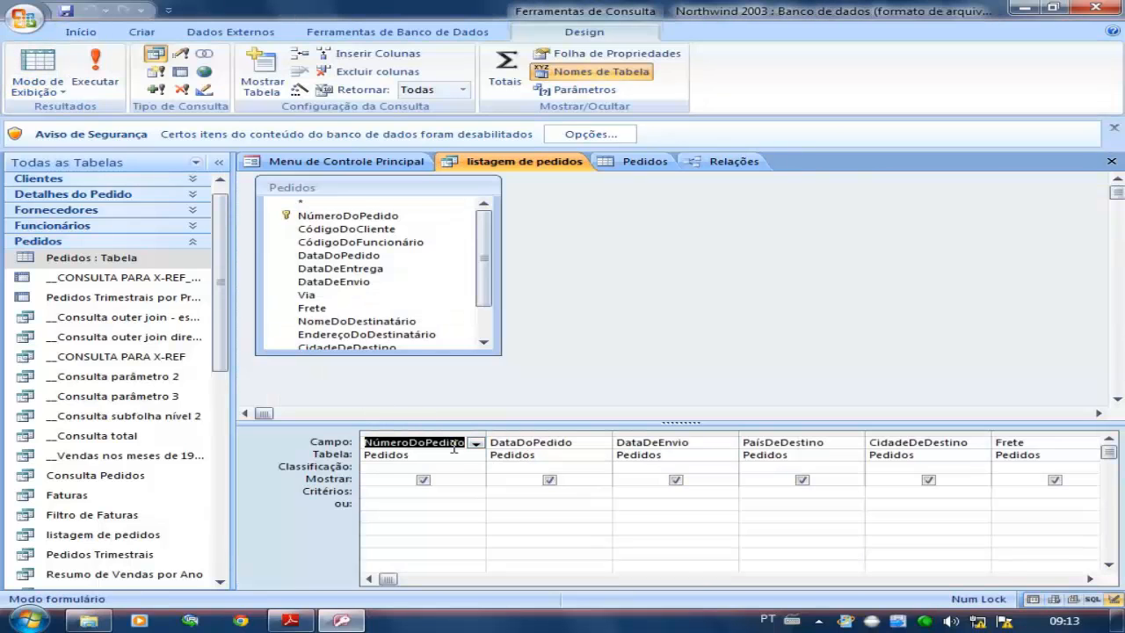
click(511, 442)
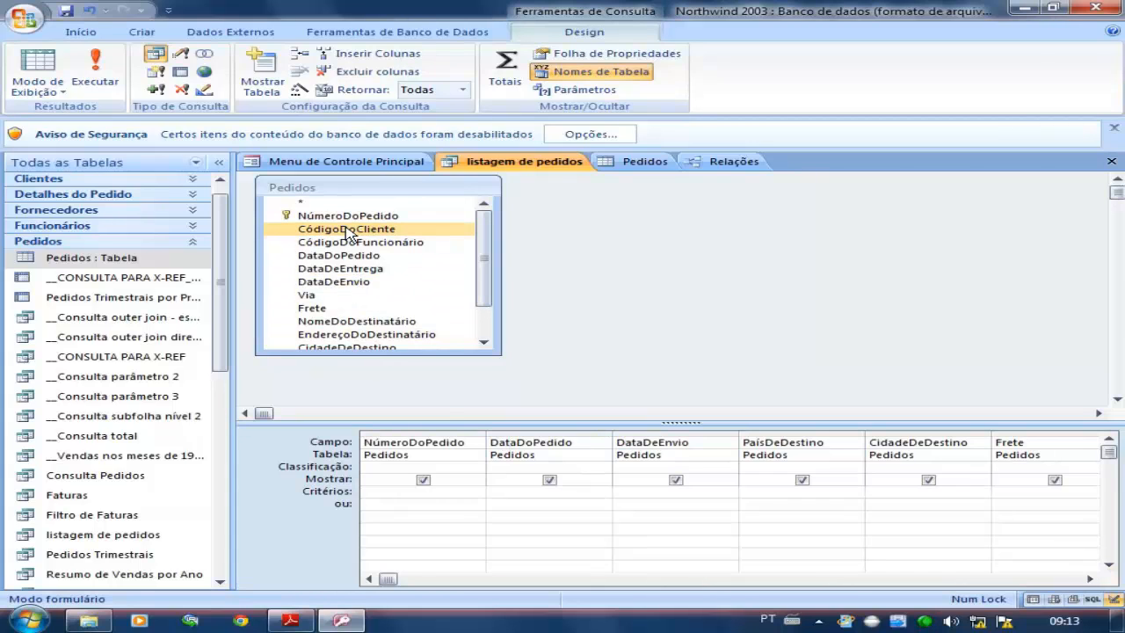
drag(349, 231, 1088, 585)
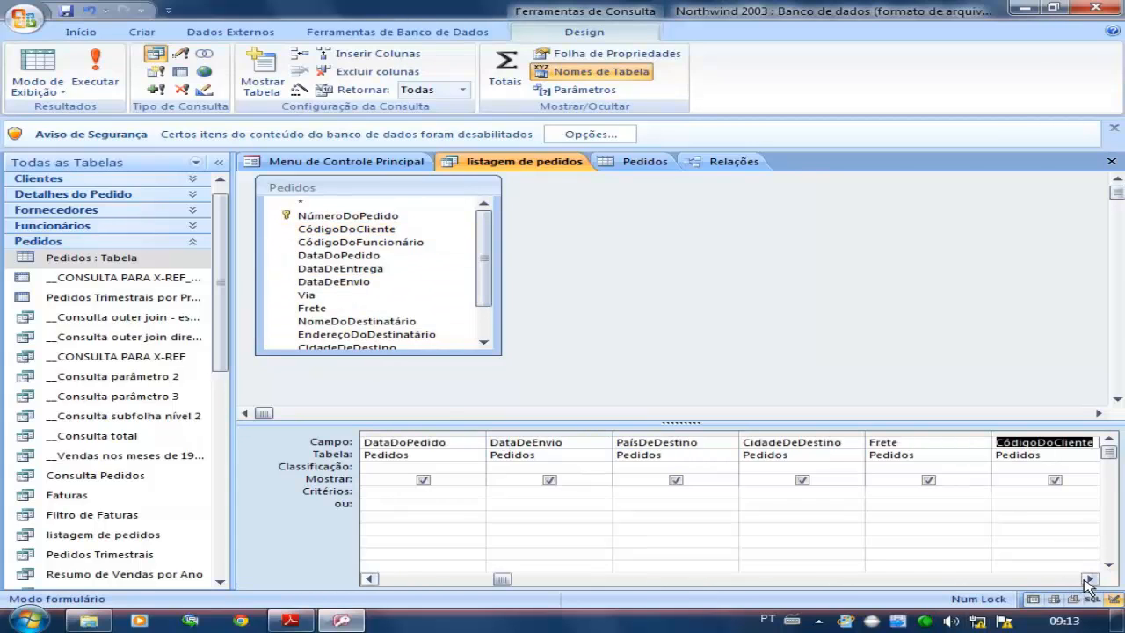
click(916, 431)
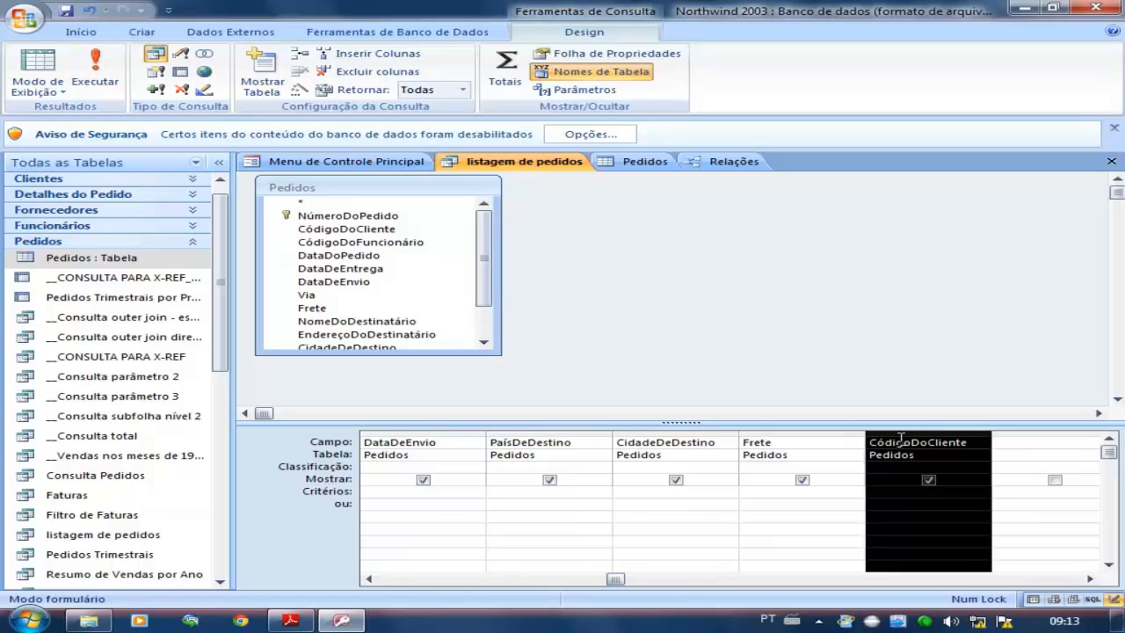
drag(900, 437, 397, 457)
drag(491, 458, 490, 459)
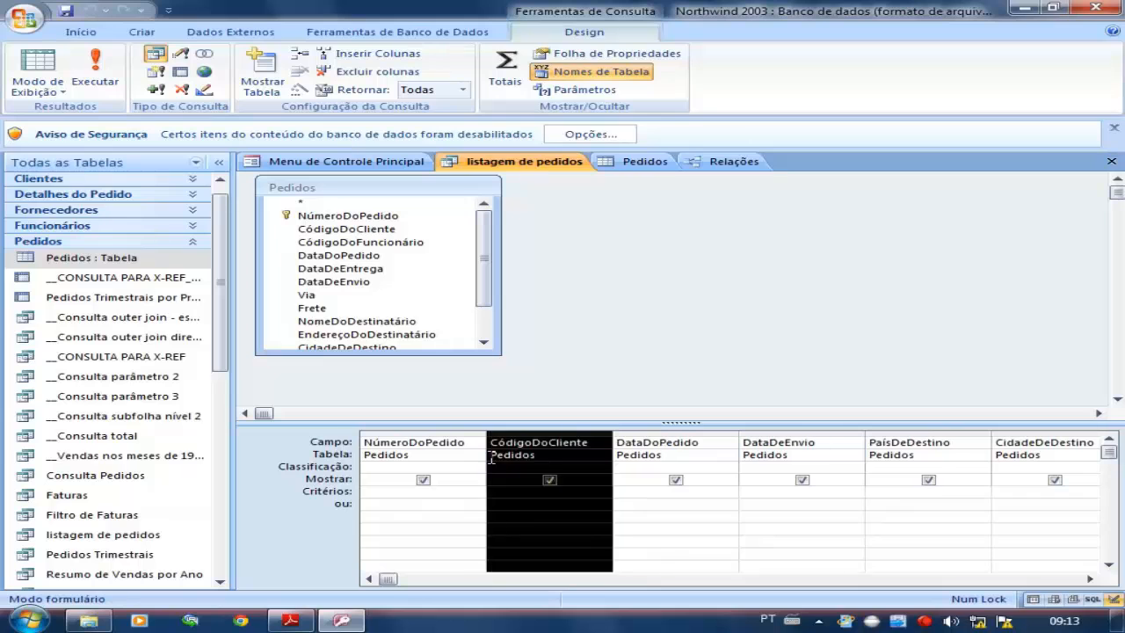
click(643, 503)
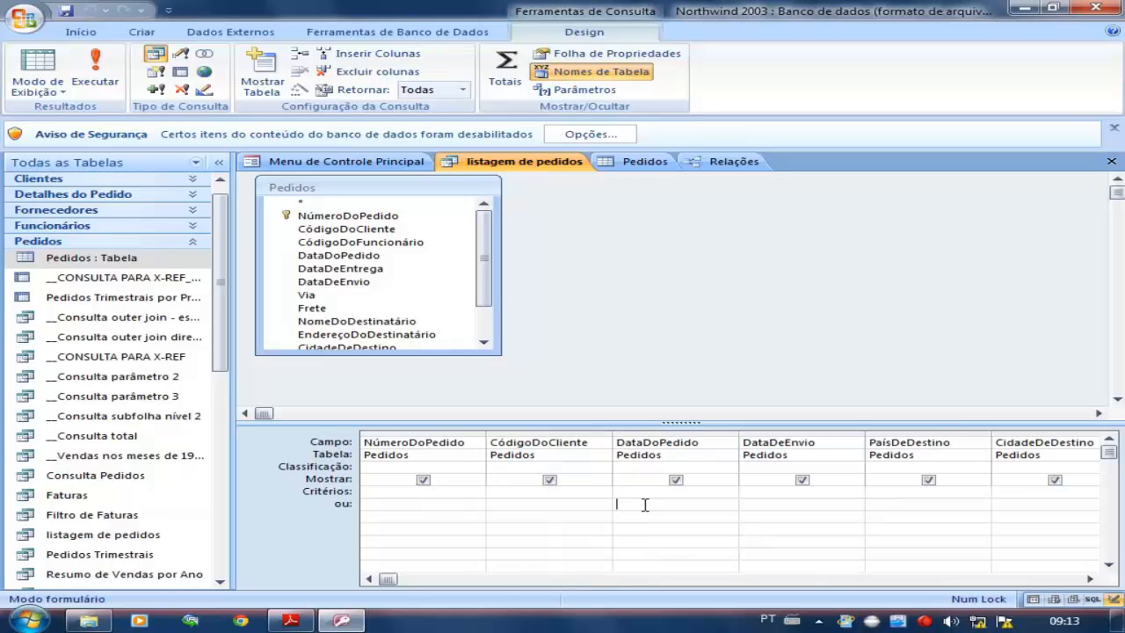
Display the listagem de pedidos results, inspect the Cliente values of the first two records, and return to design view
click(37, 75)
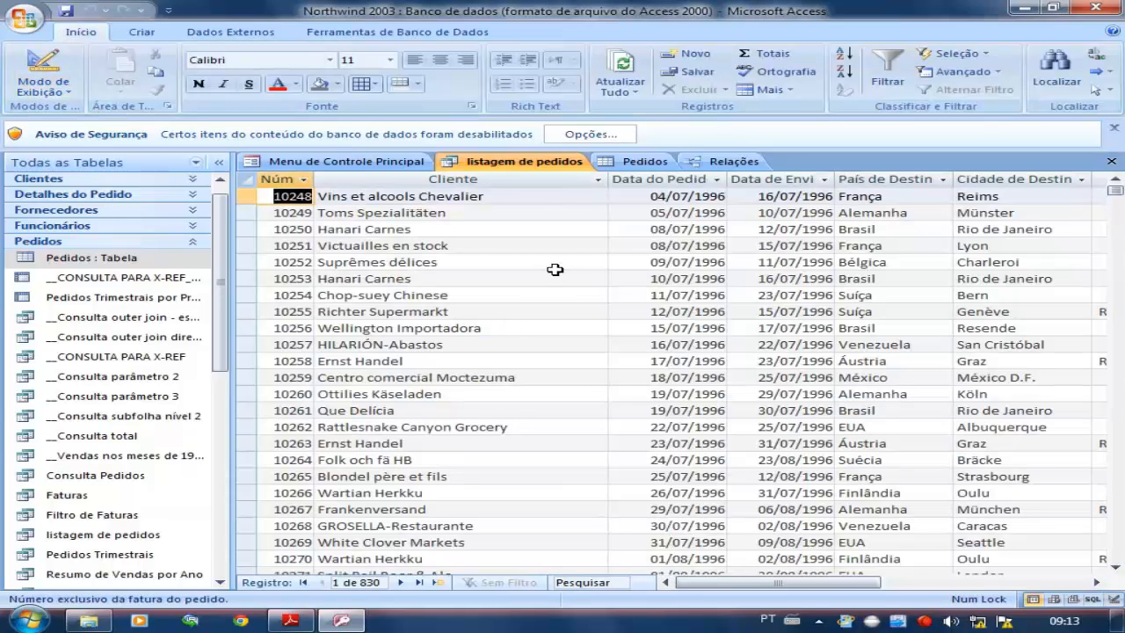
click(512, 194)
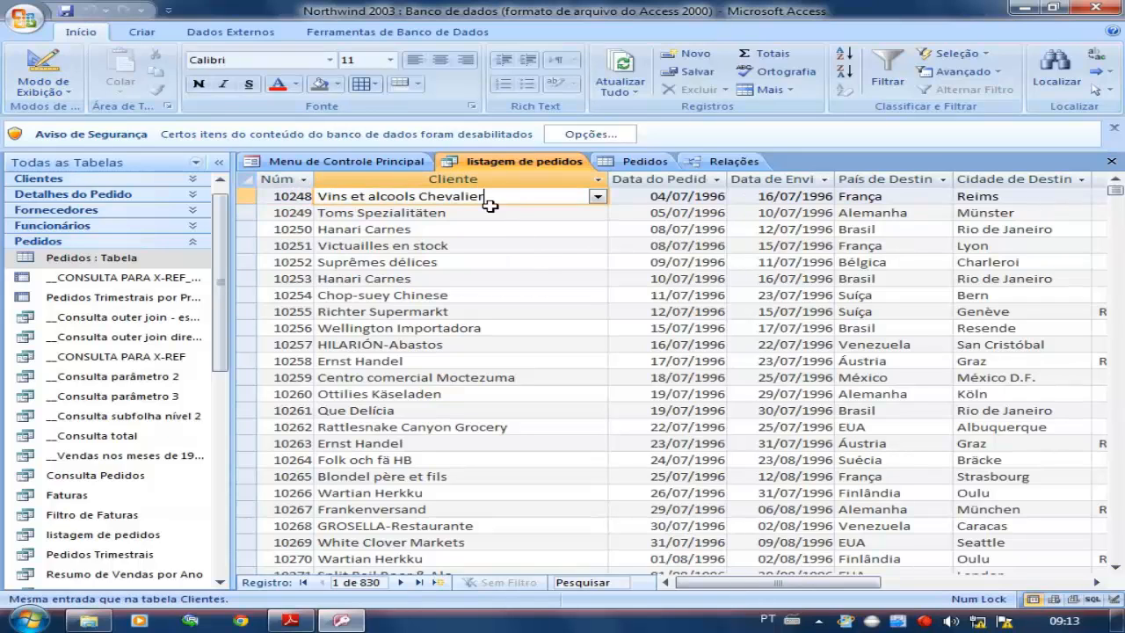
click(462, 213)
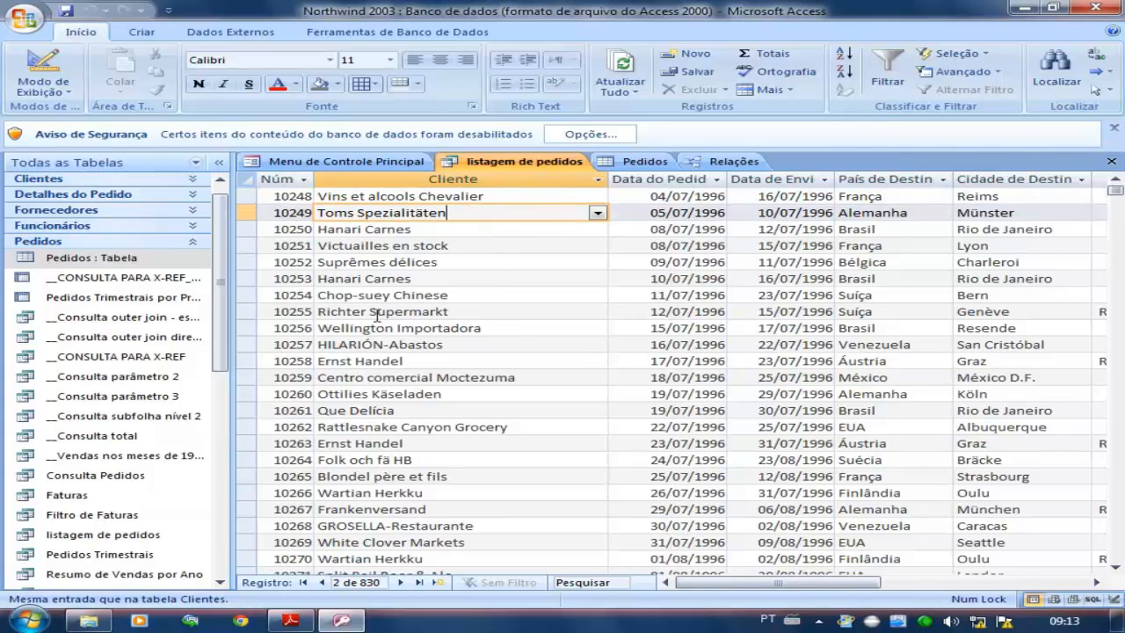
click(43, 66)
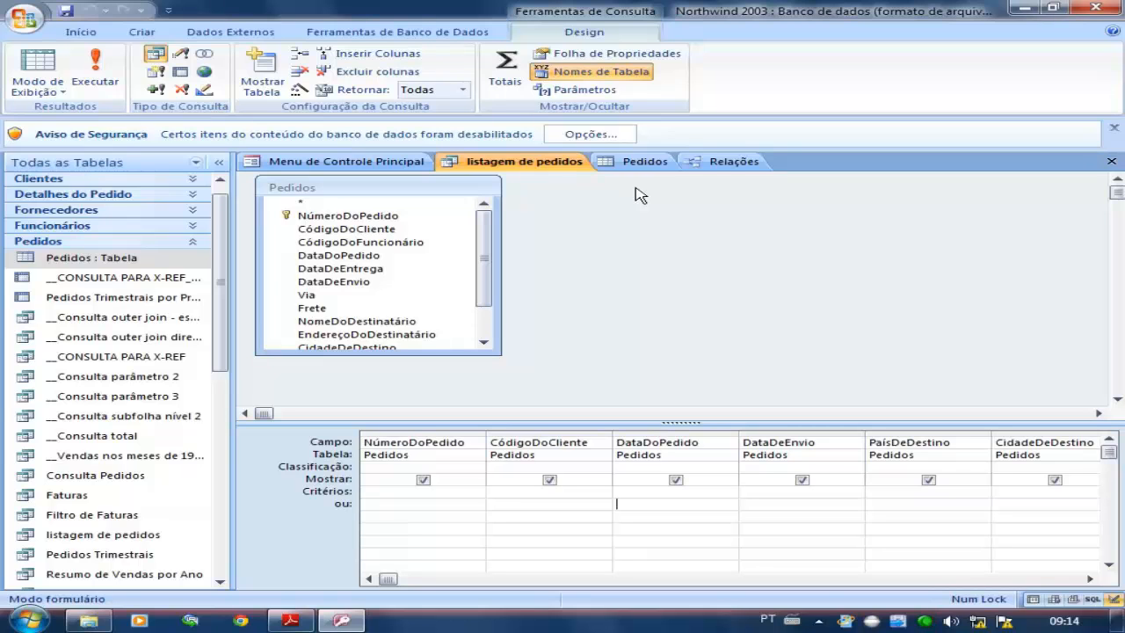
Review in the relationships diagram how Pedidos is related to Clientes through the customer code
click(731, 161)
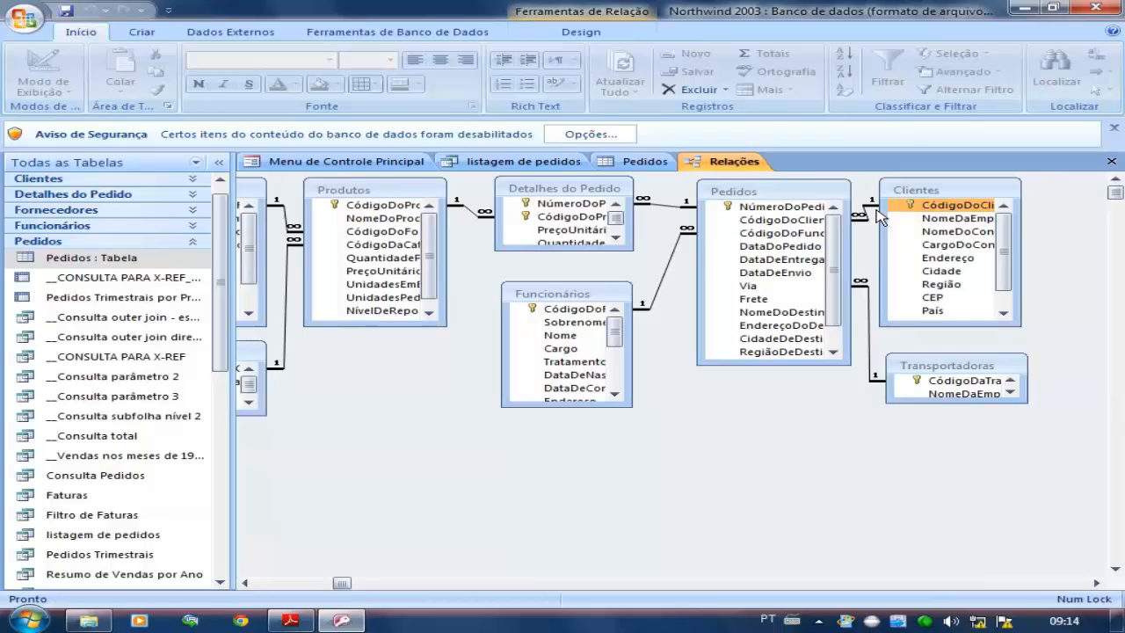
click(768, 202)
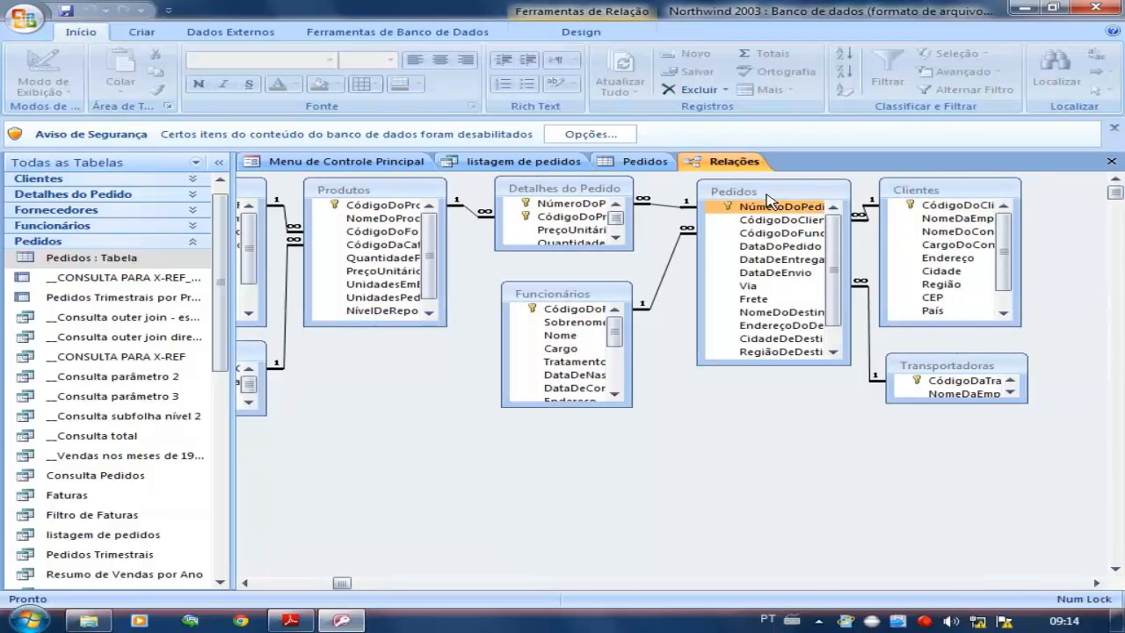
click(928, 190)
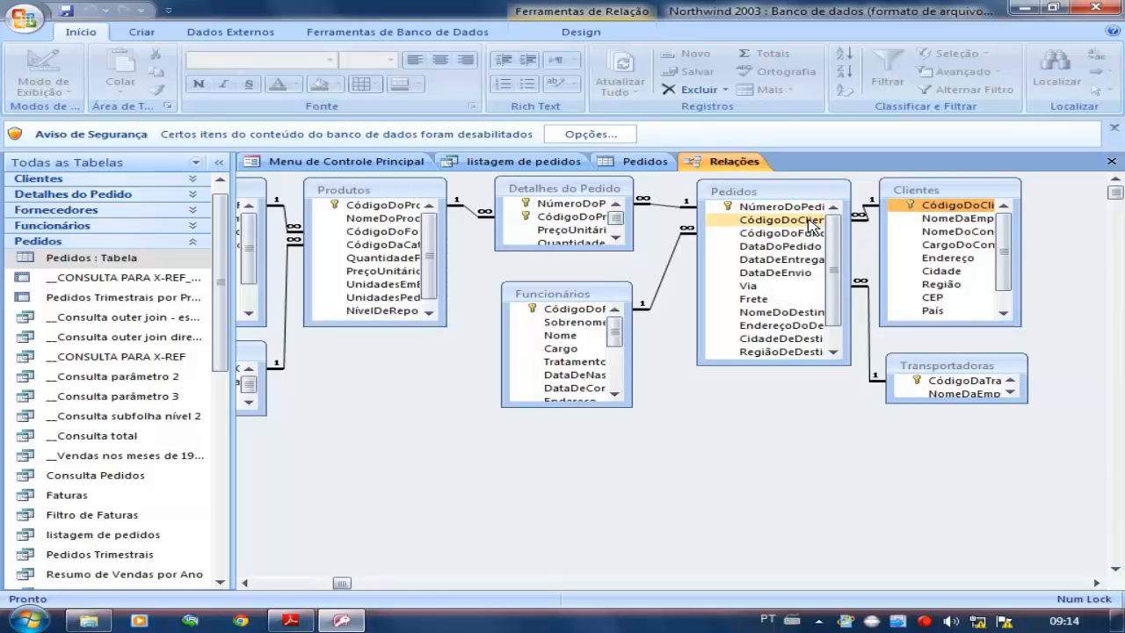
Return to the listagem de pedidos design and remove the CódigoDoCliente column from the query
click(547, 165)
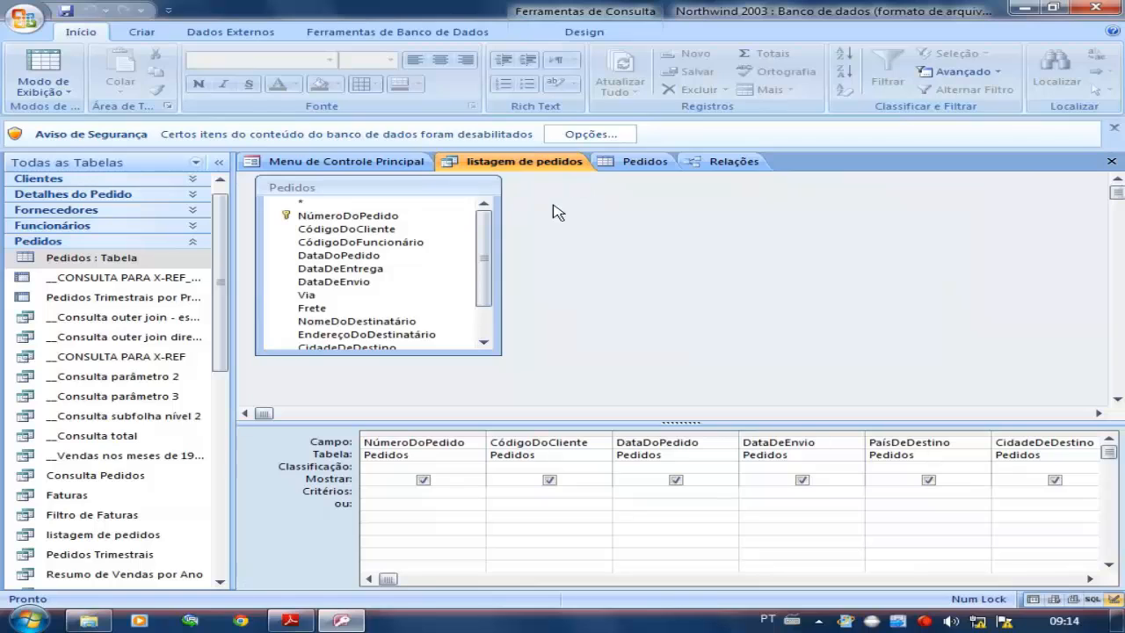
click(516, 431)
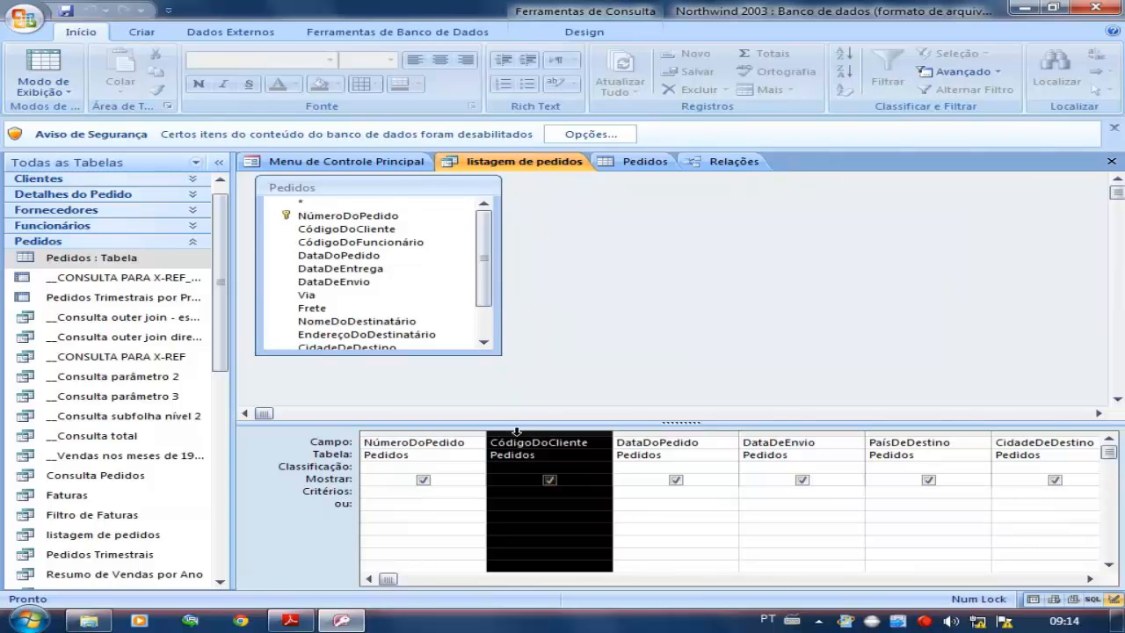
key(Delete)
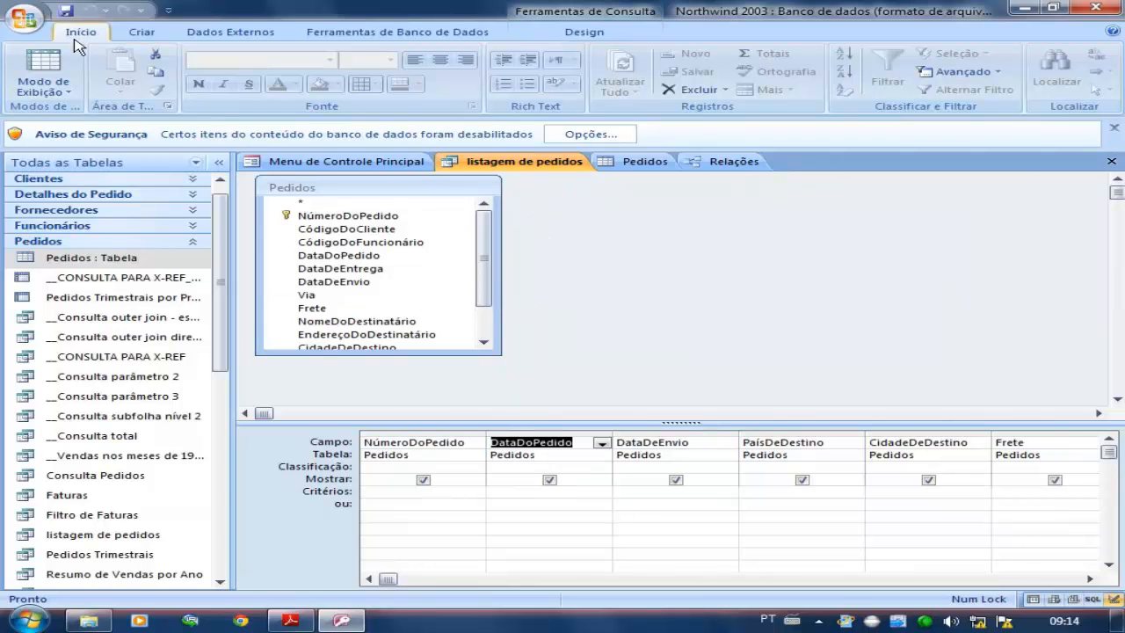
click(571, 236)
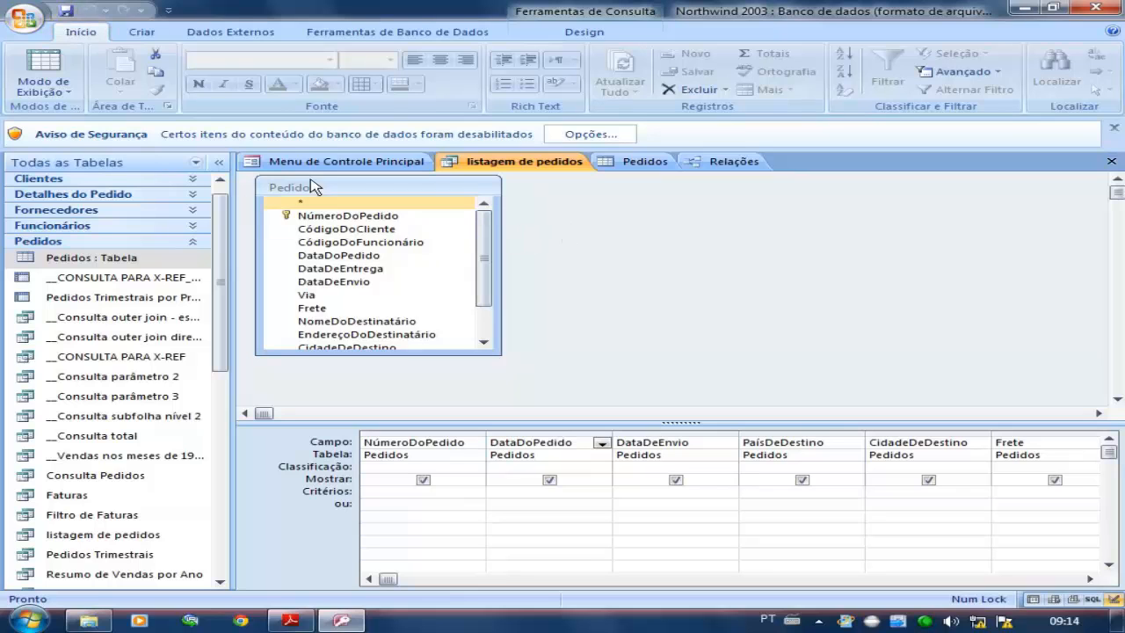
Create a new query in design view with the Pedidos and Clientes tables, and move the Clientes field list slightly away from Pedidos
click(141, 32)
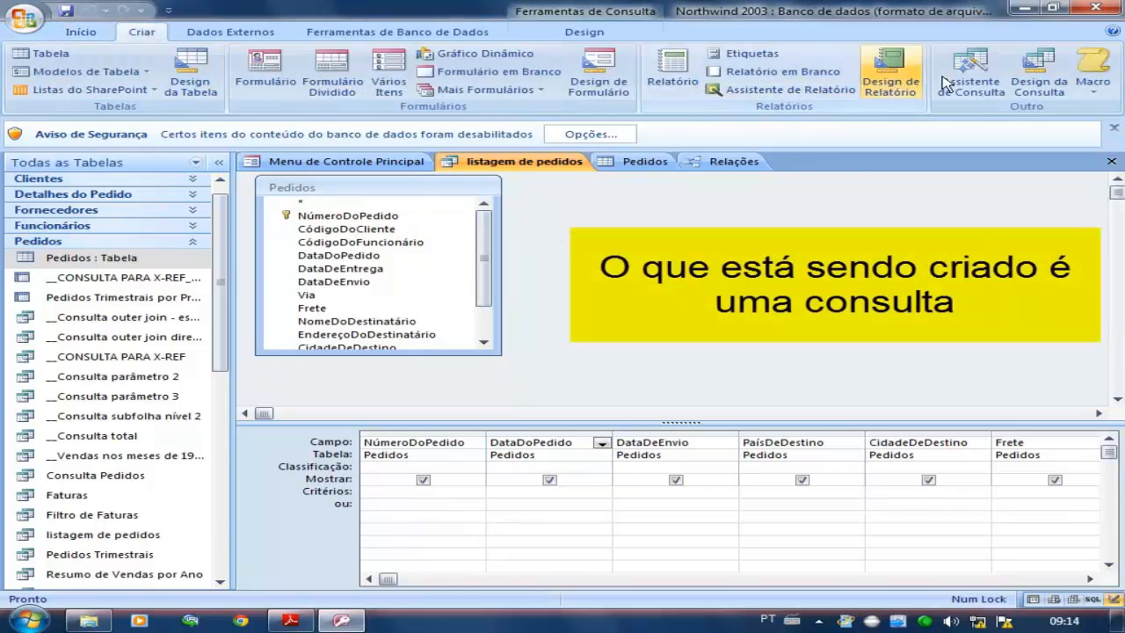
click(1037, 68)
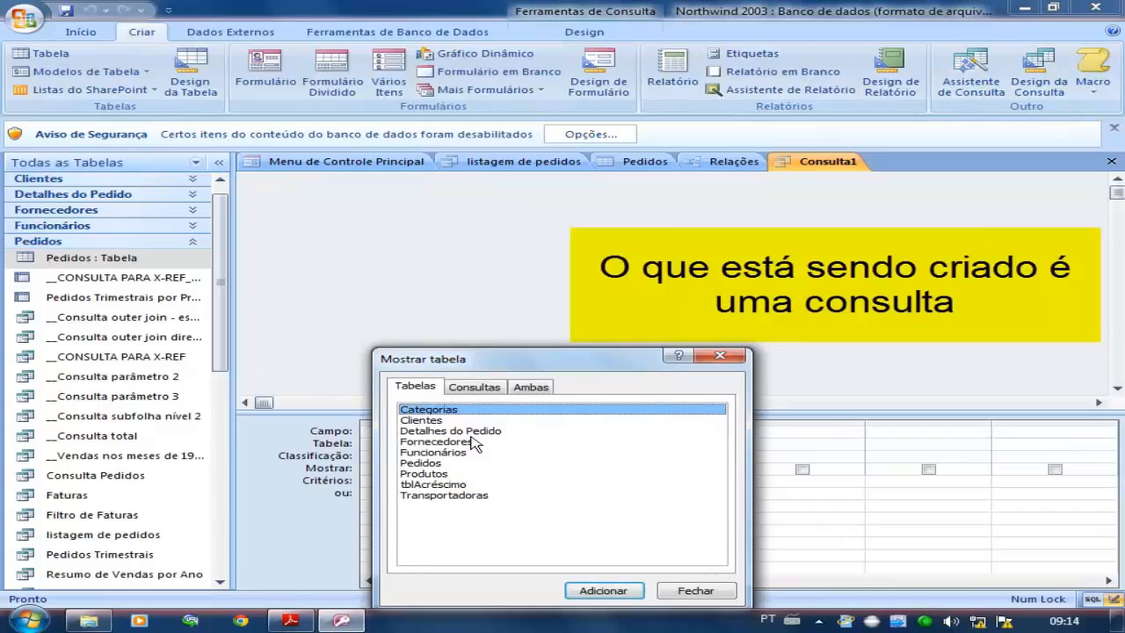
double_click(442, 463)
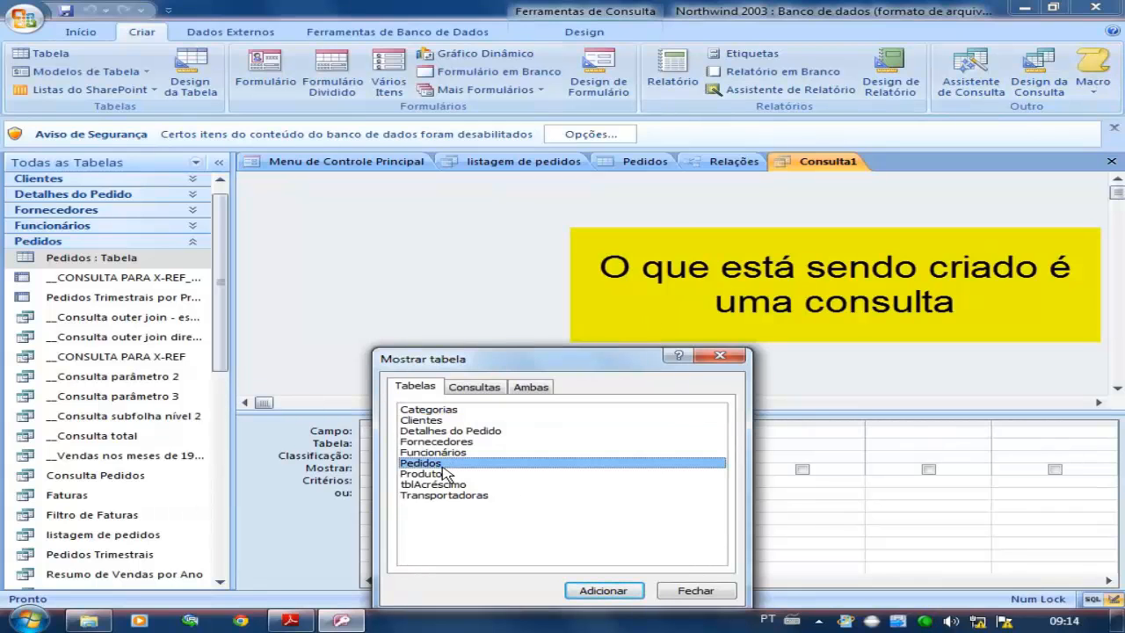
double_click(442, 421)
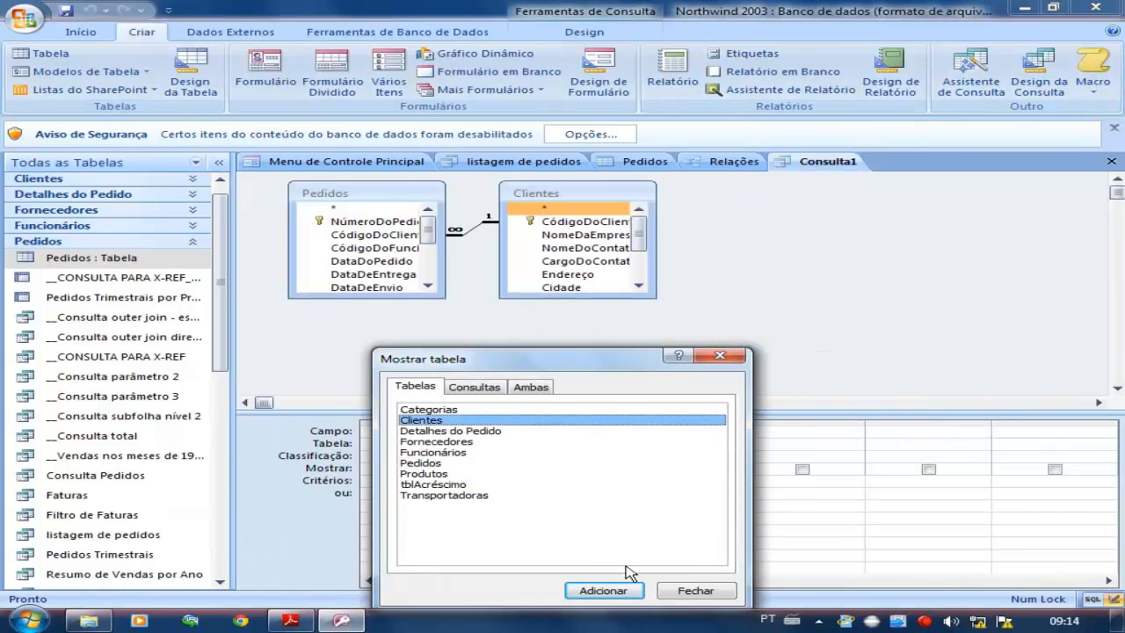
click(678, 593)
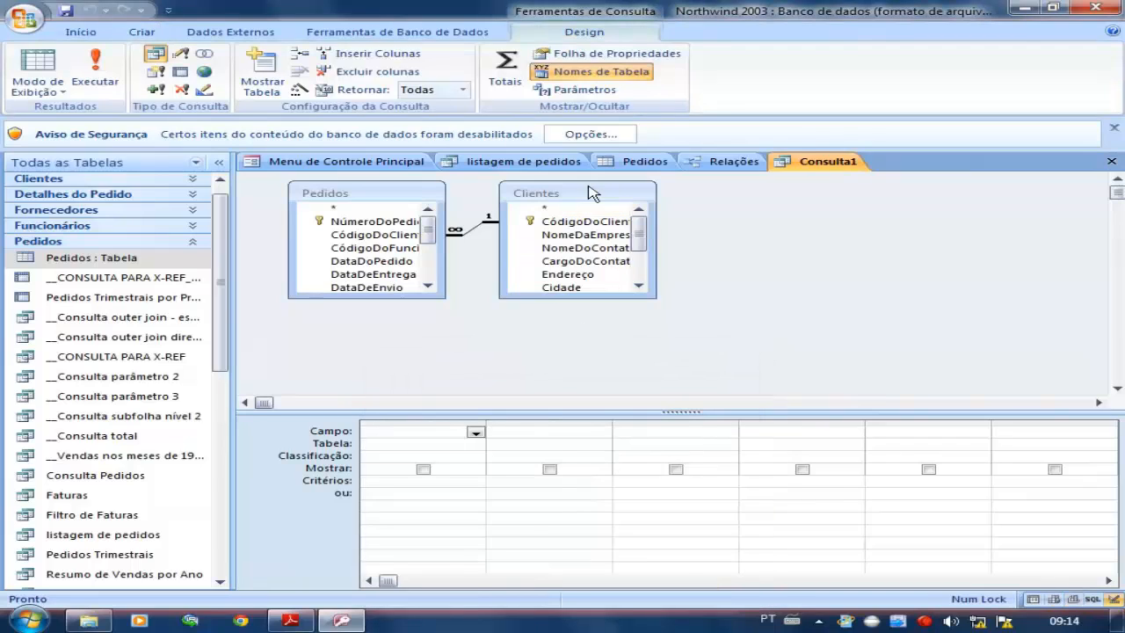
drag(589, 190, 635, 201)
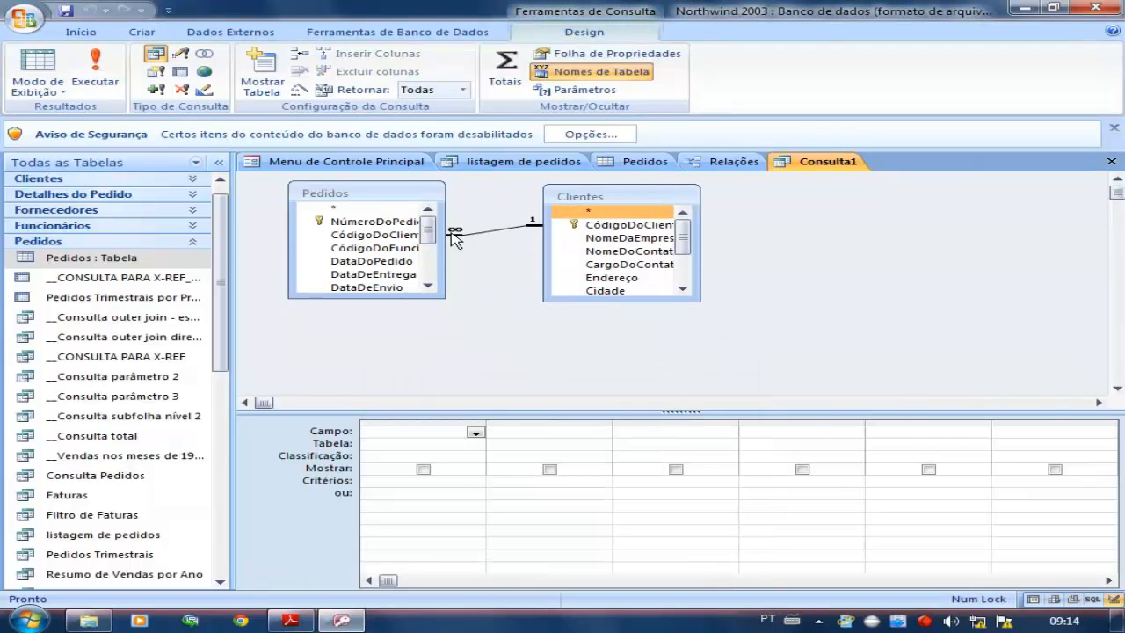
Add the NúmeroDoPedido, DataDoPedido and DataDeEnvio fields from Pedidos to the new query
double_click(374, 220)
click(427, 285)
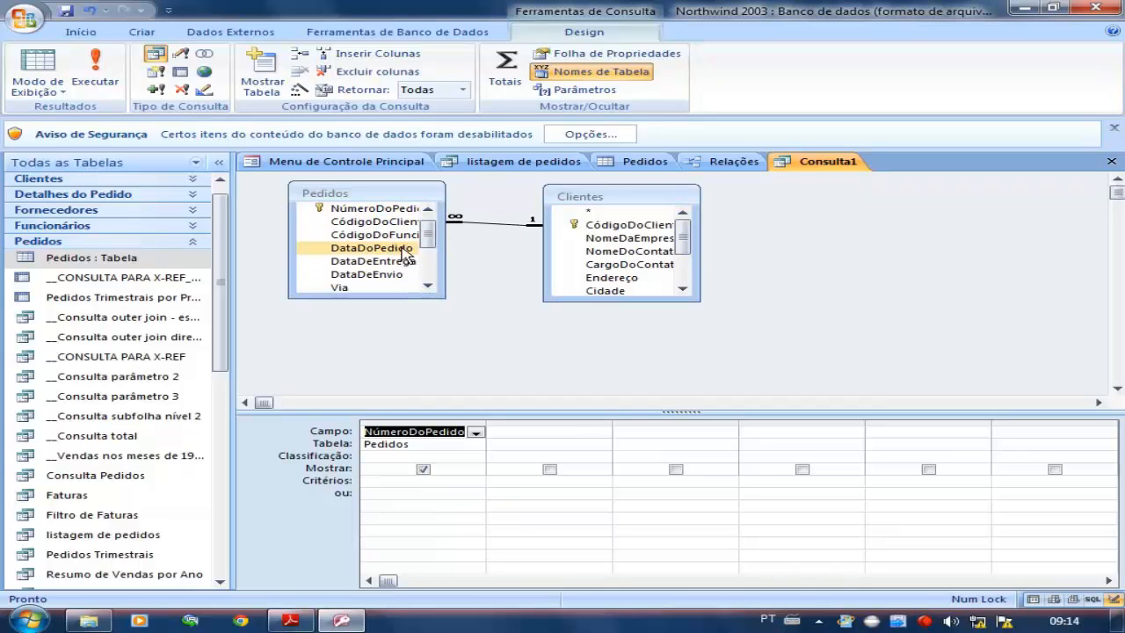
double_click(395, 250)
double_click(395, 275)
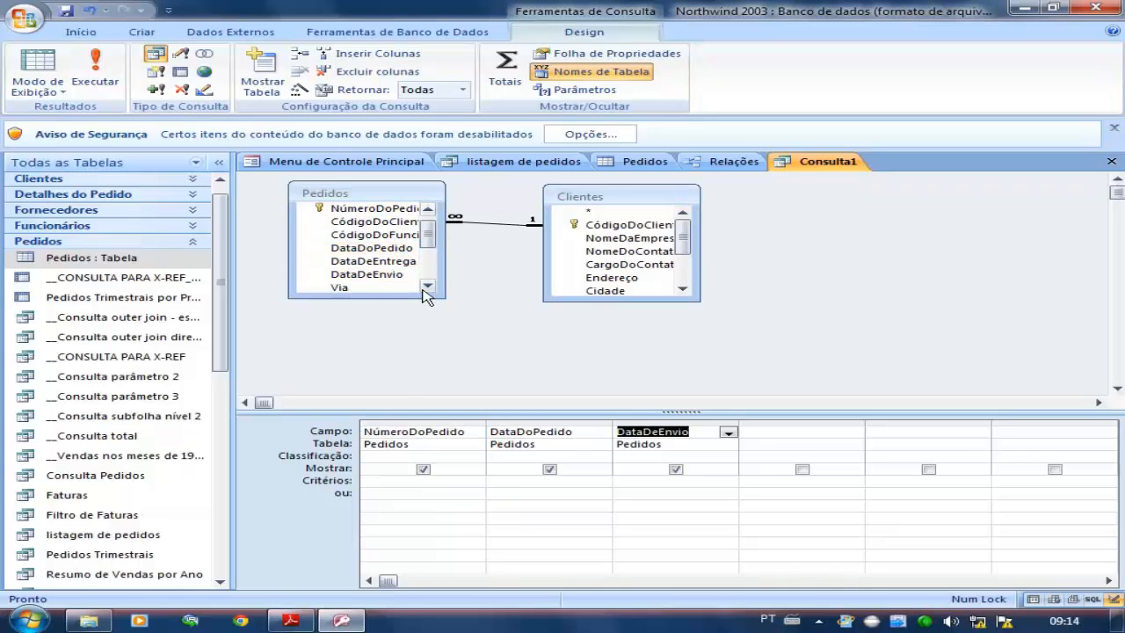
Add the PaísDeDestino, CidadeDeDestino and Frete fields from Pedidos to the new query, in that order
click(427, 285)
click(427, 285)
click(427, 286)
click(427, 285)
click(427, 285)
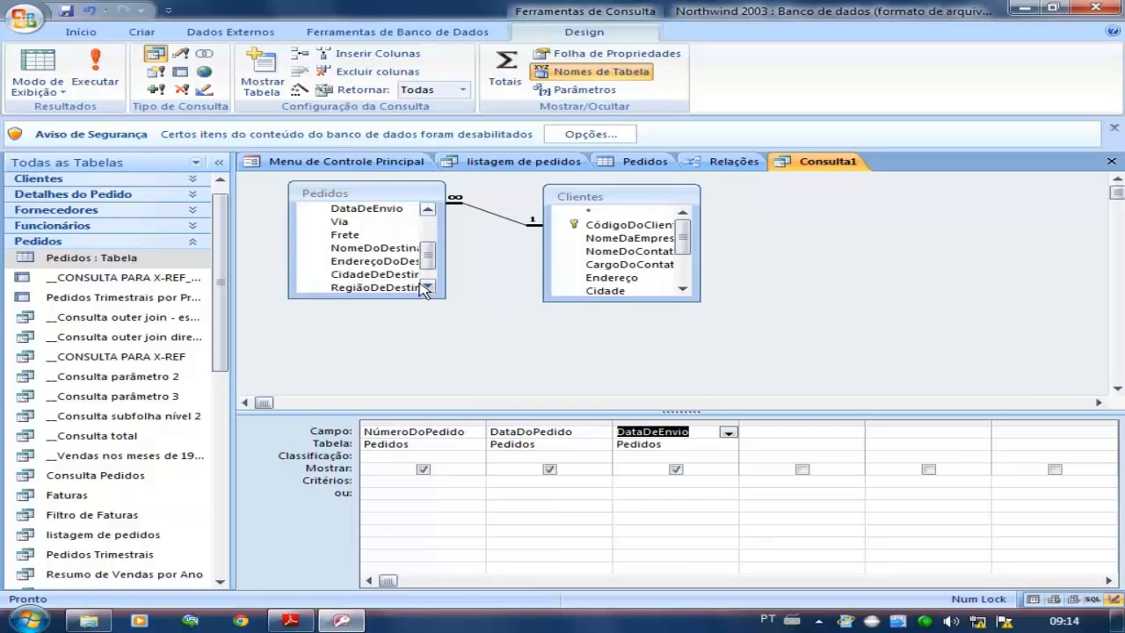
click(427, 286)
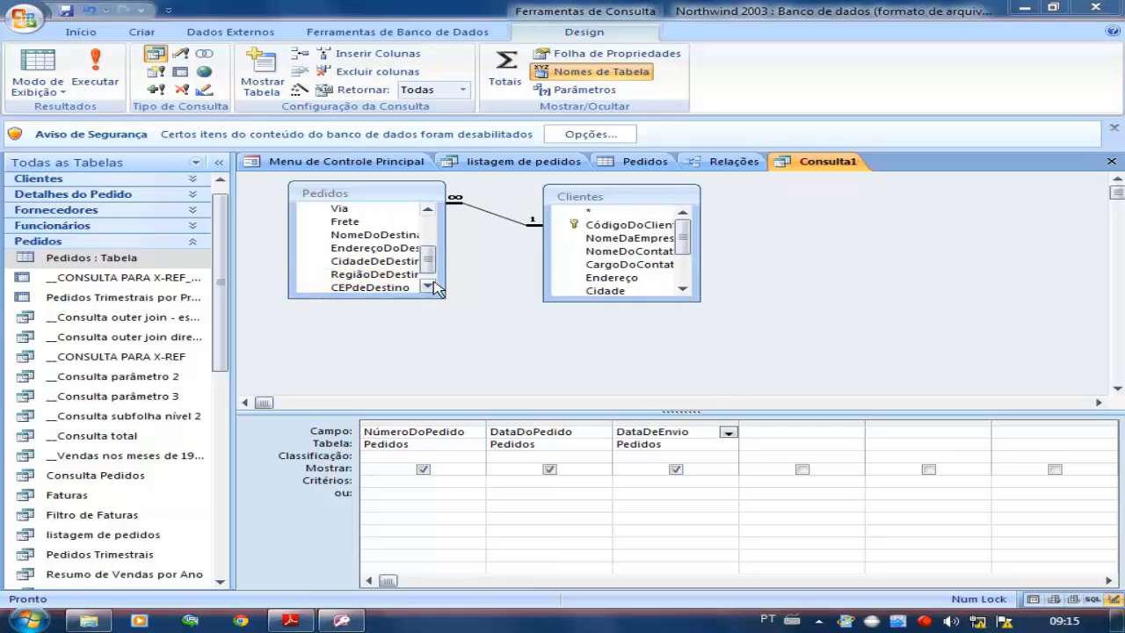
click(427, 285)
click(409, 288)
double_click(409, 286)
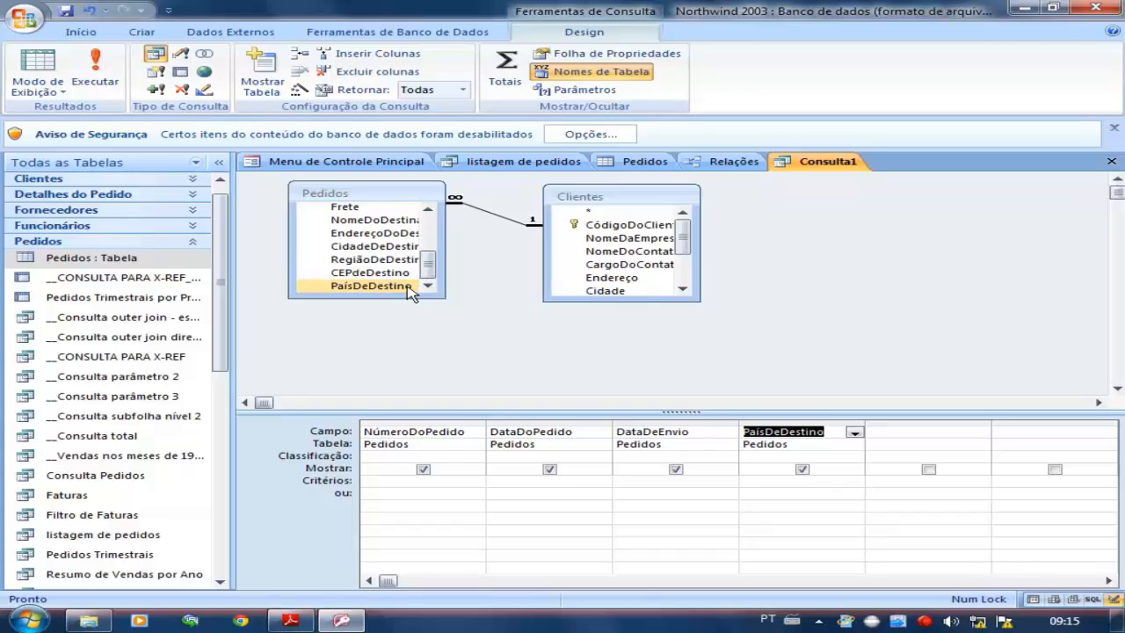
double_click(405, 248)
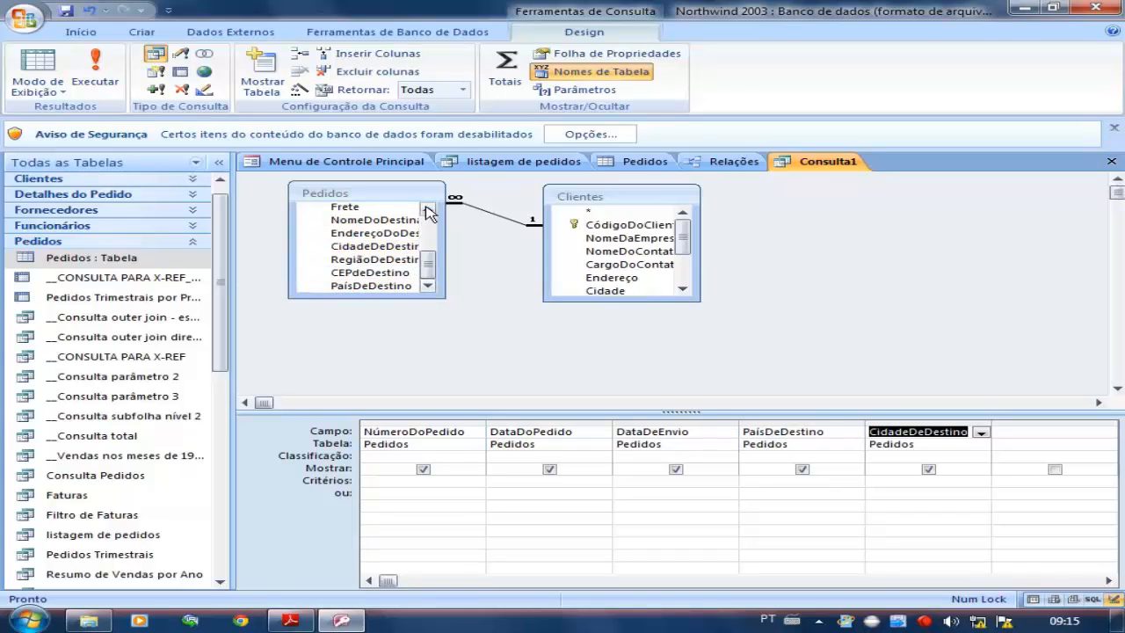
click(427, 208)
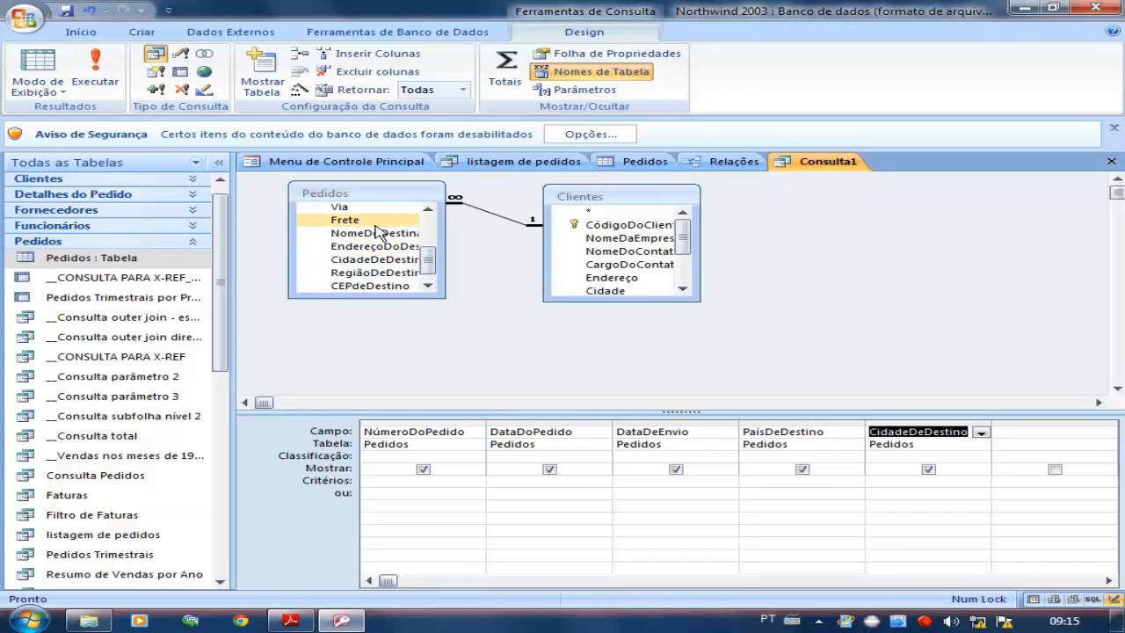
click(1014, 431)
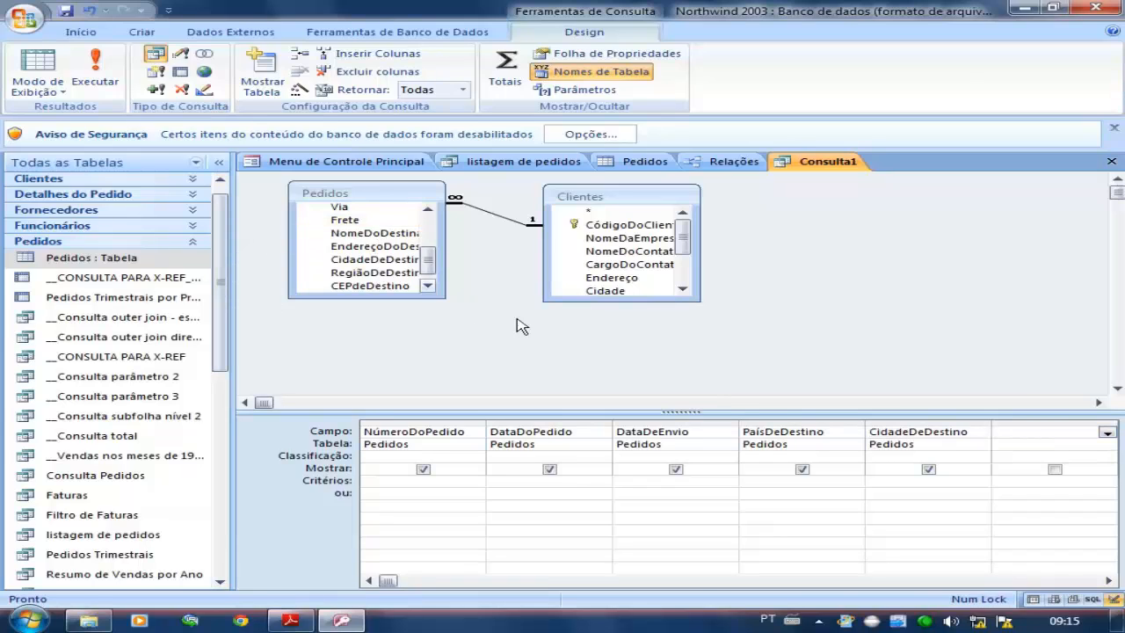
double_click(356, 224)
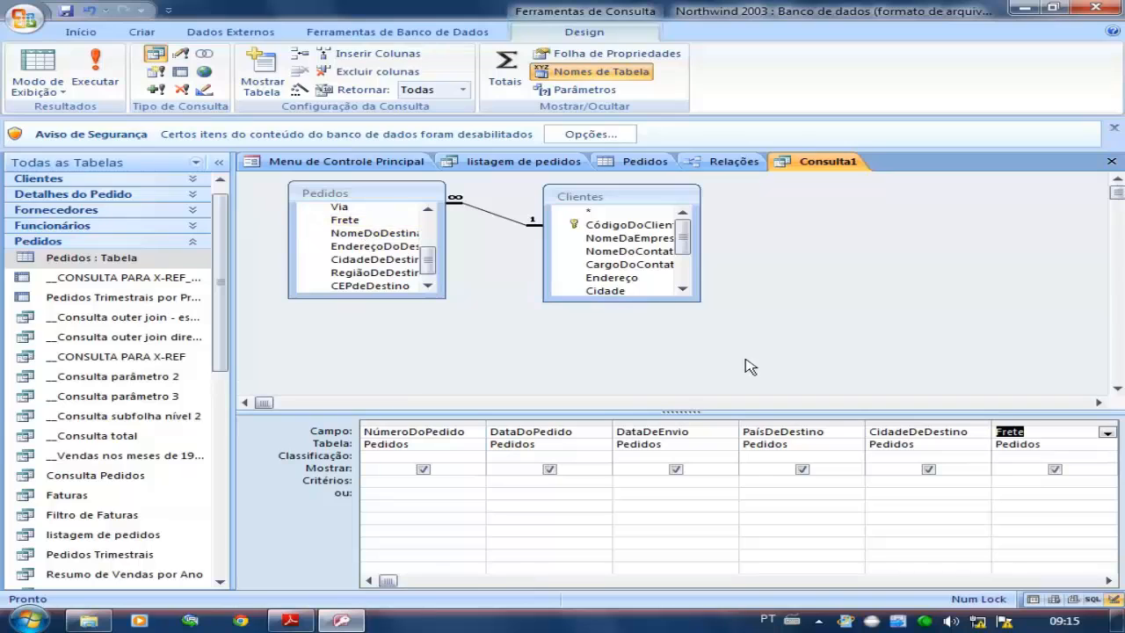
Add the CódigoDoCliente field from Clientes to the new query and enlarge the Clientes field list to show full field names
click(483, 162)
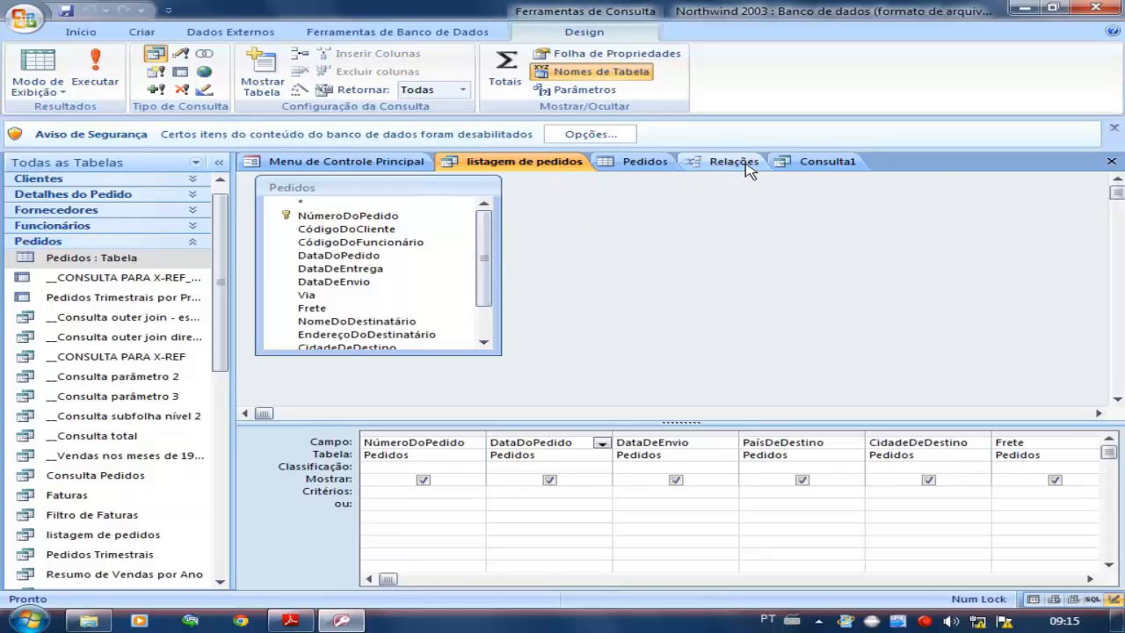
click(779, 162)
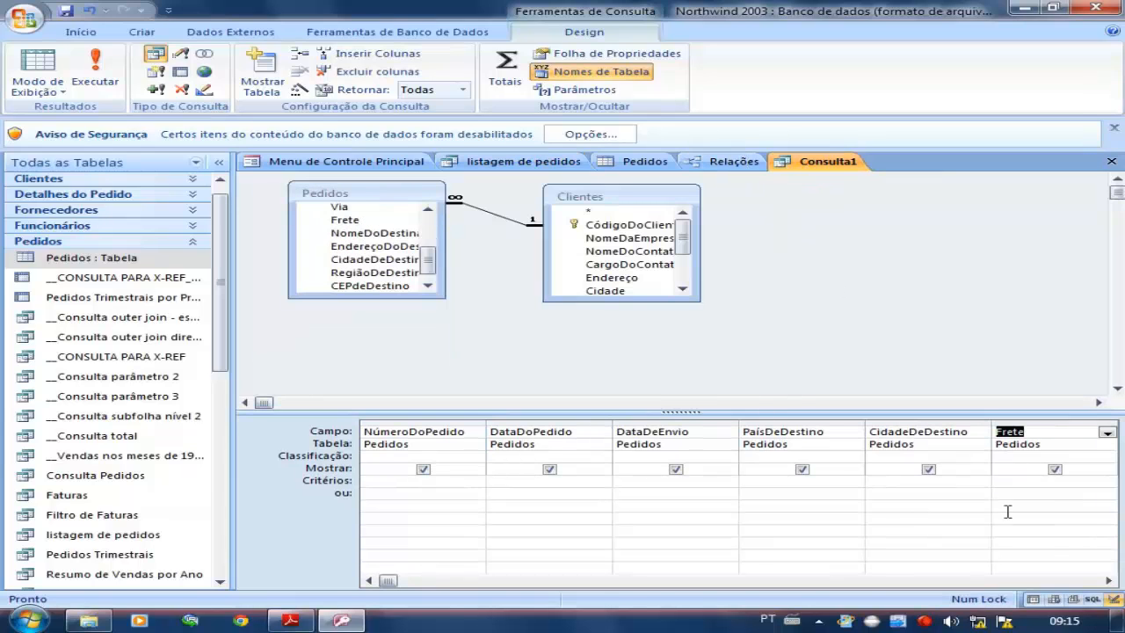
click(1109, 581)
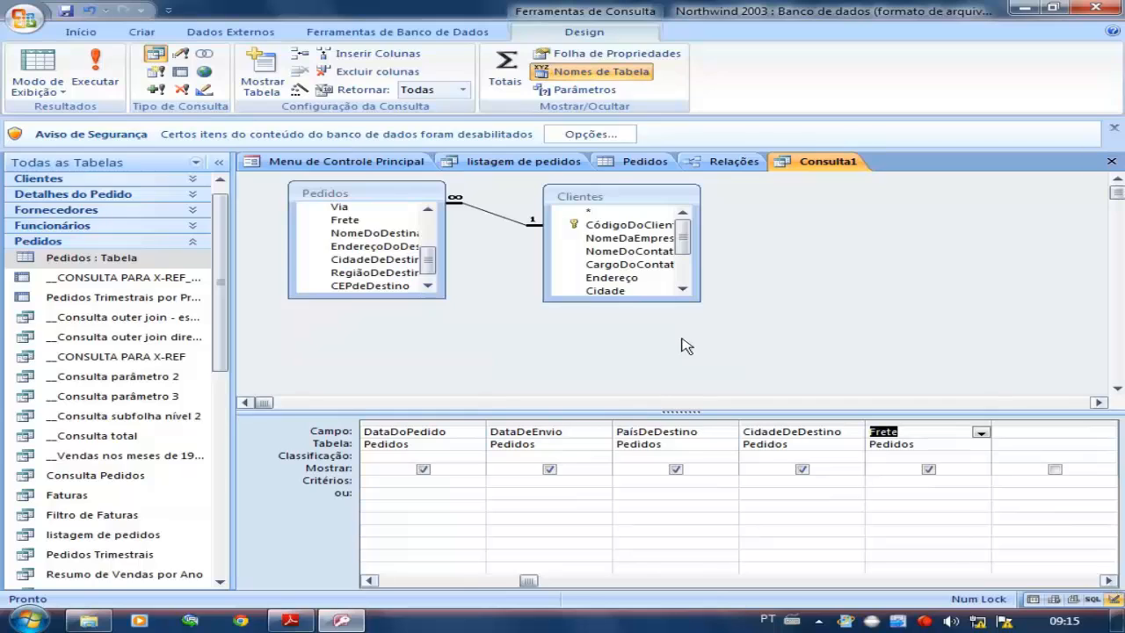
double_click(634, 226)
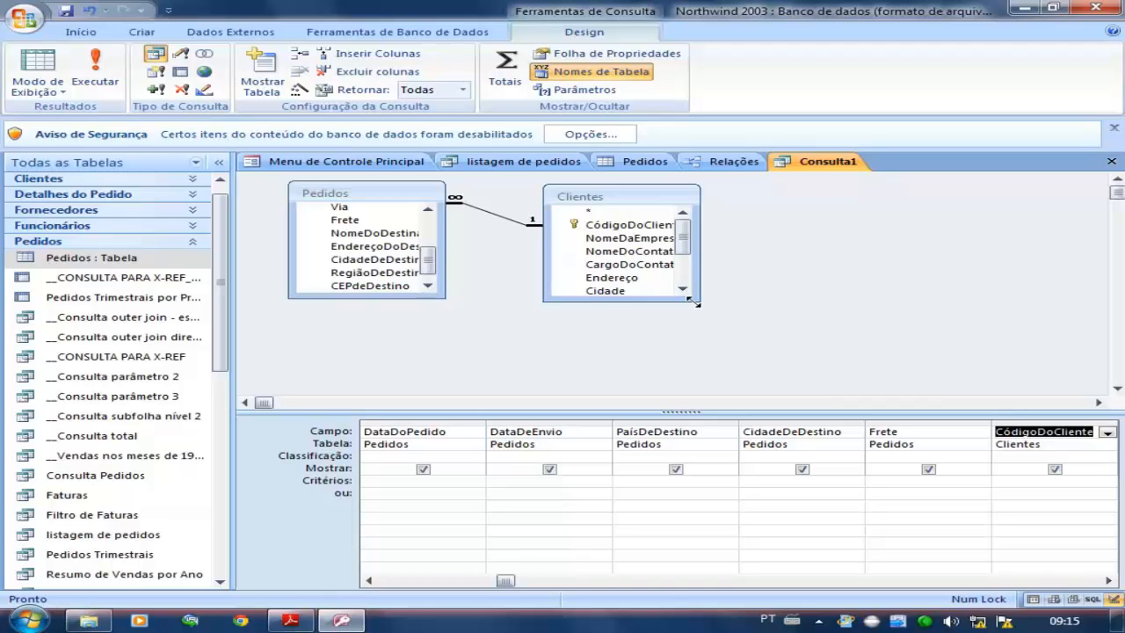
drag(694, 302, 768, 330)
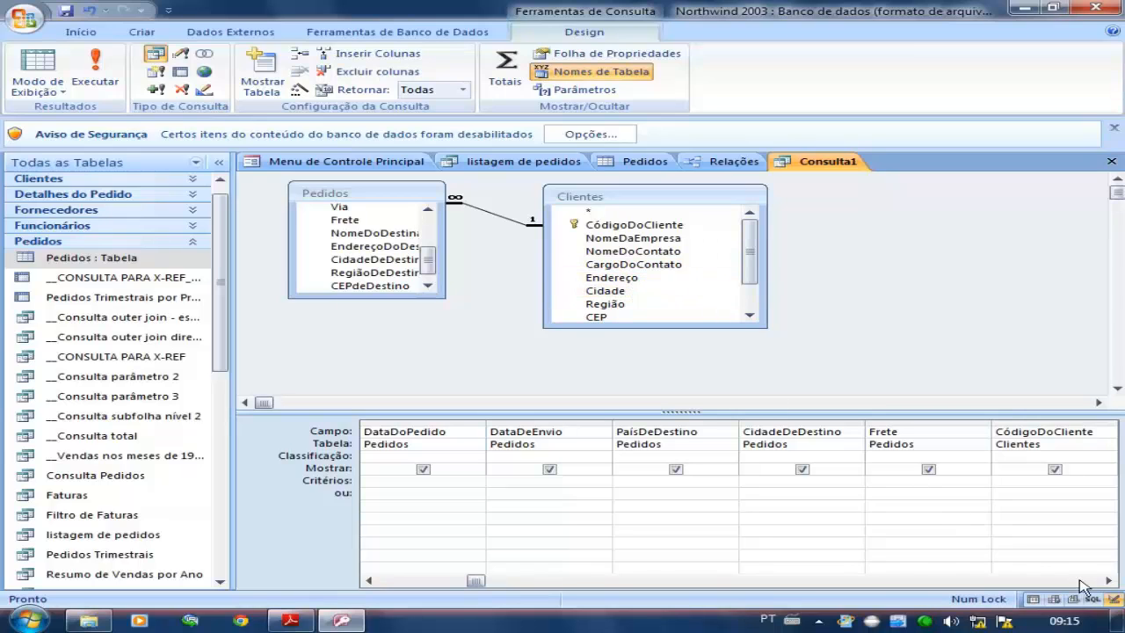
Add the NomeDaEmpresa, Endereço, Cidade and País fields from Clientes to the query, in that order
click(1108, 581)
click(1107, 581)
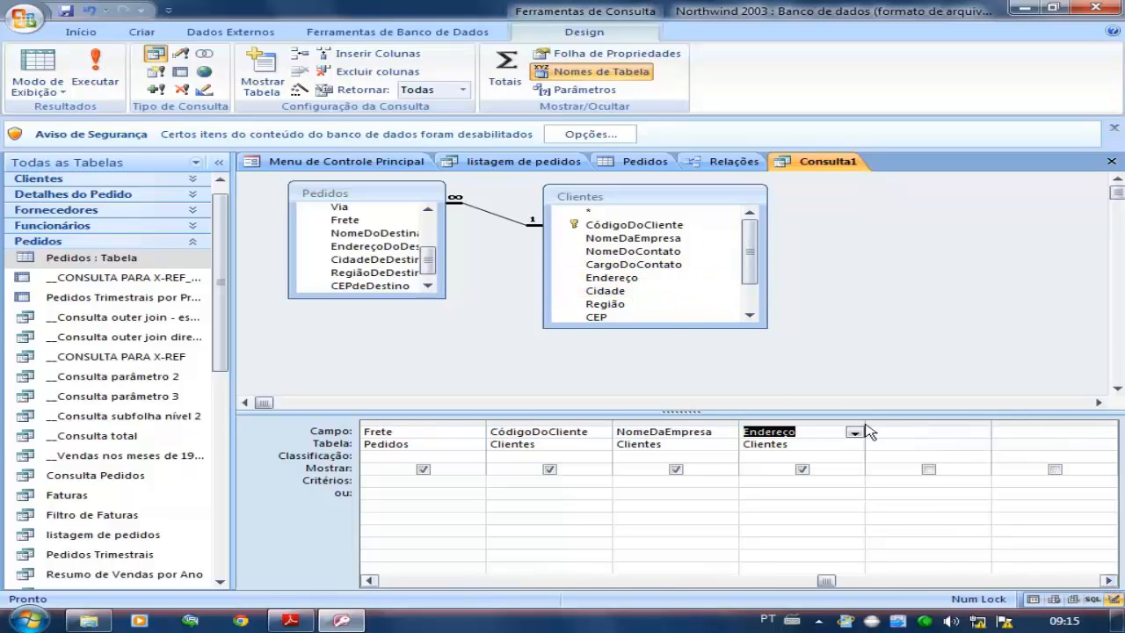
double_click(648, 291)
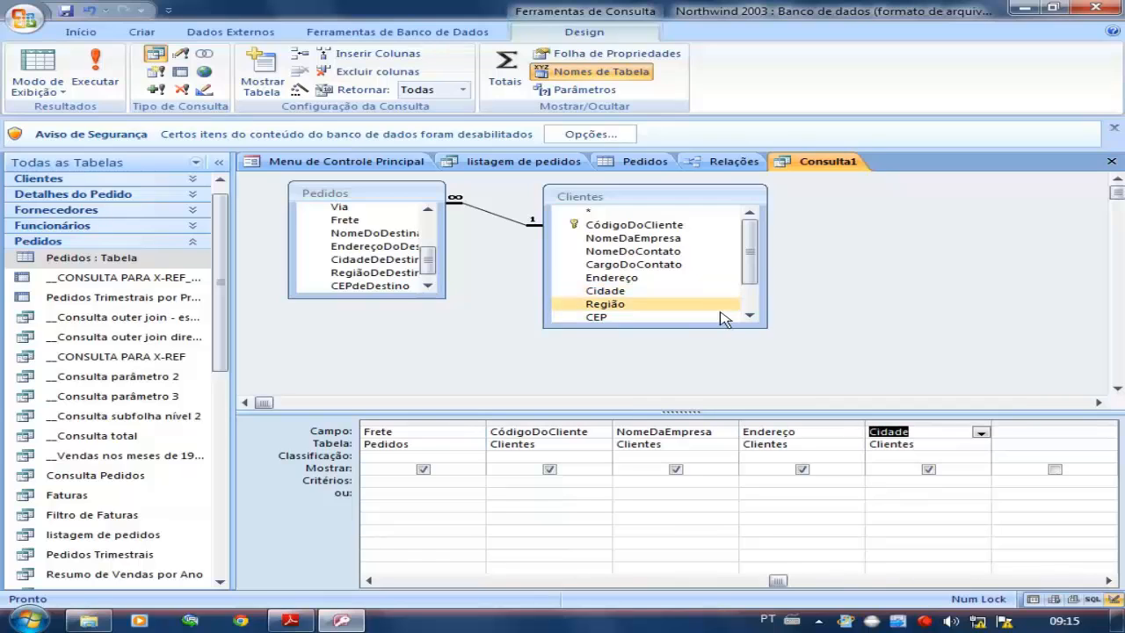
click(751, 316)
click(751, 317)
click(751, 316)
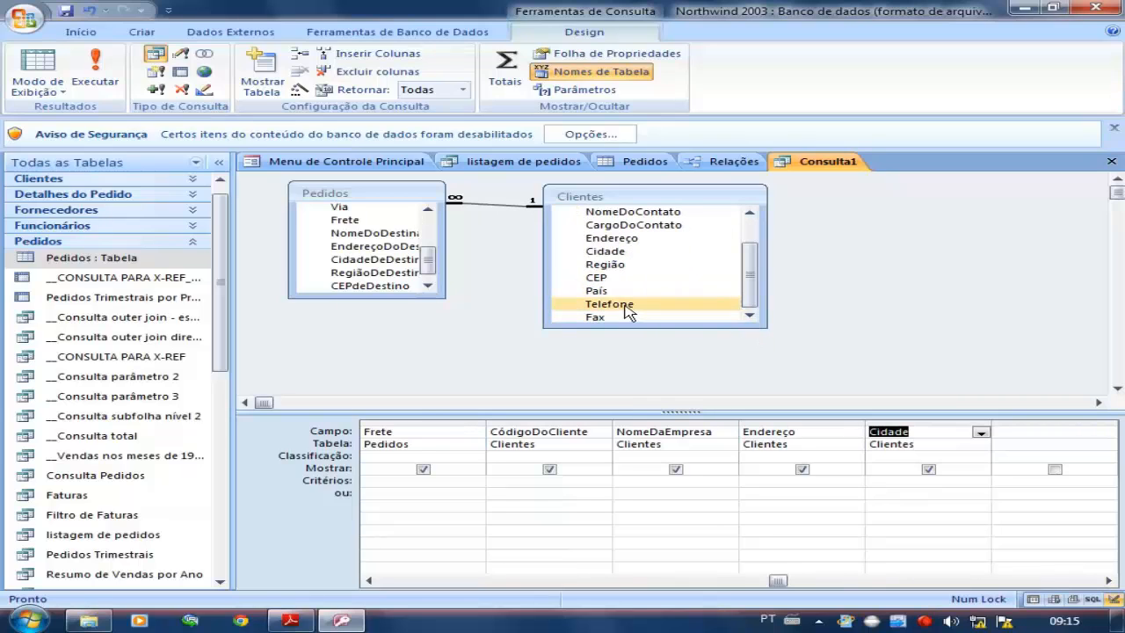
double_click(627, 295)
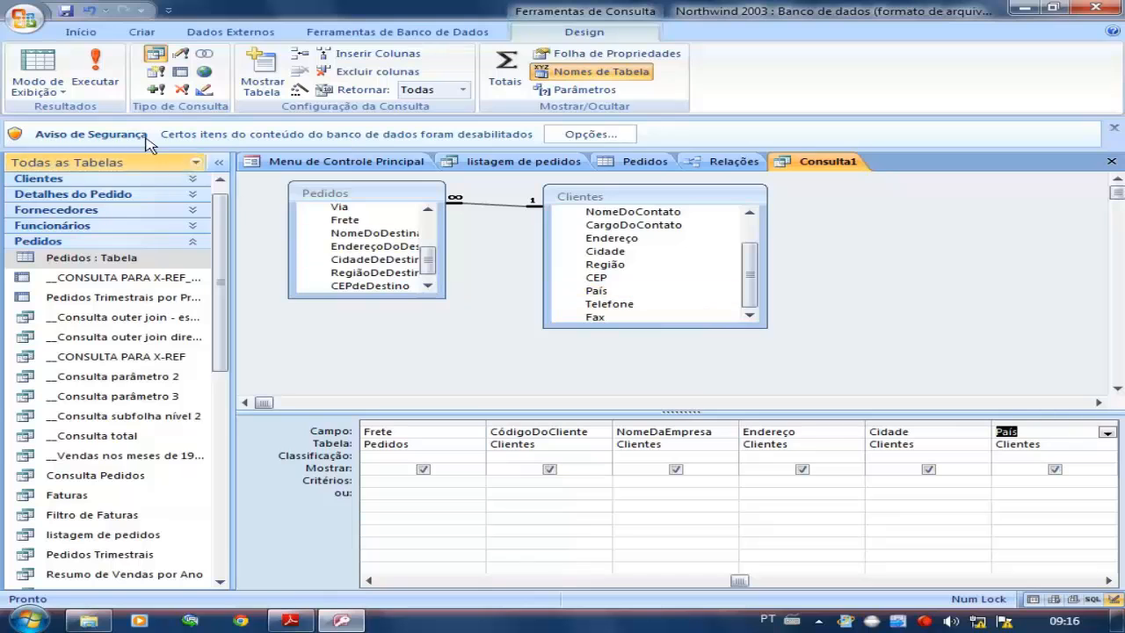
Show the new query's results and examine the order columns alongside the customer code, company name, address, city and country
click(41, 71)
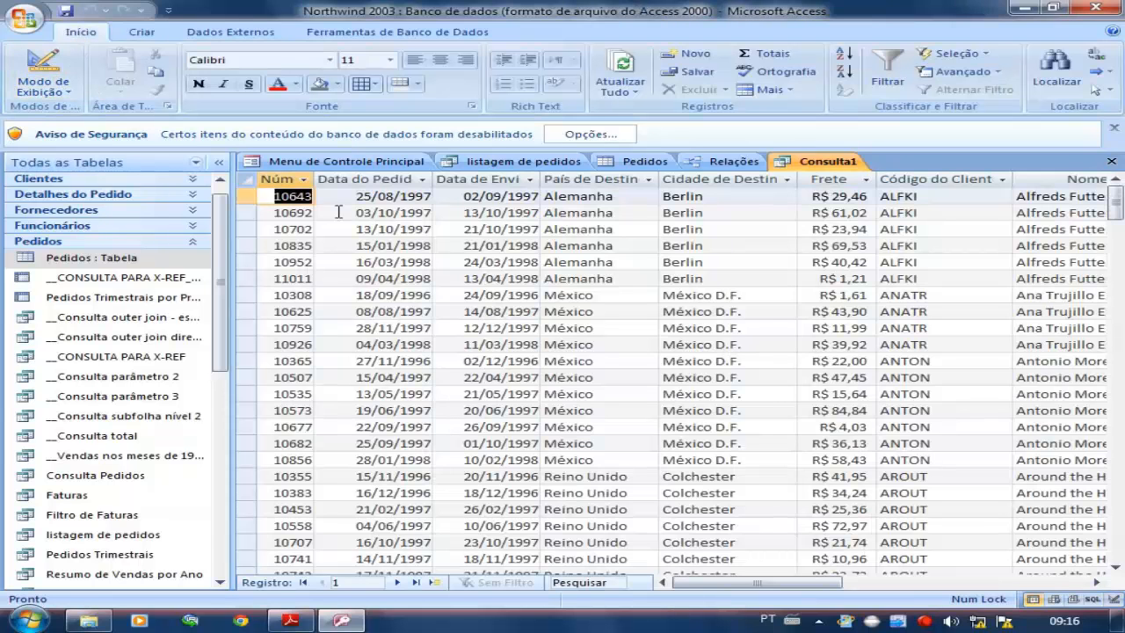
click(950, 198)
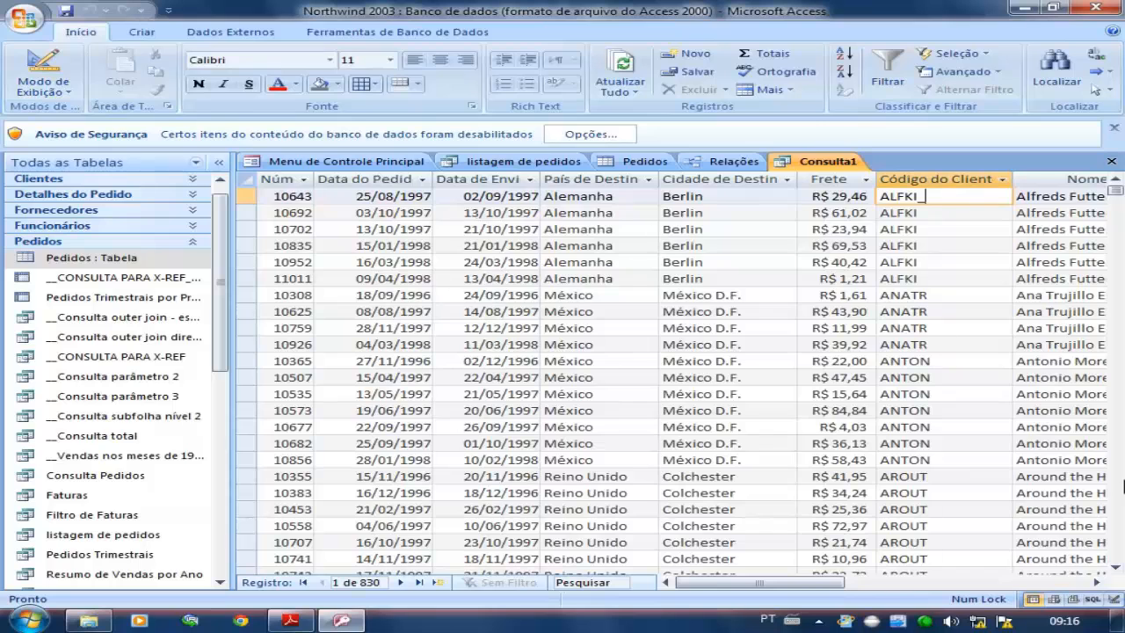
click(1096, 582)
click(1100, 584)
click(1100, 585)
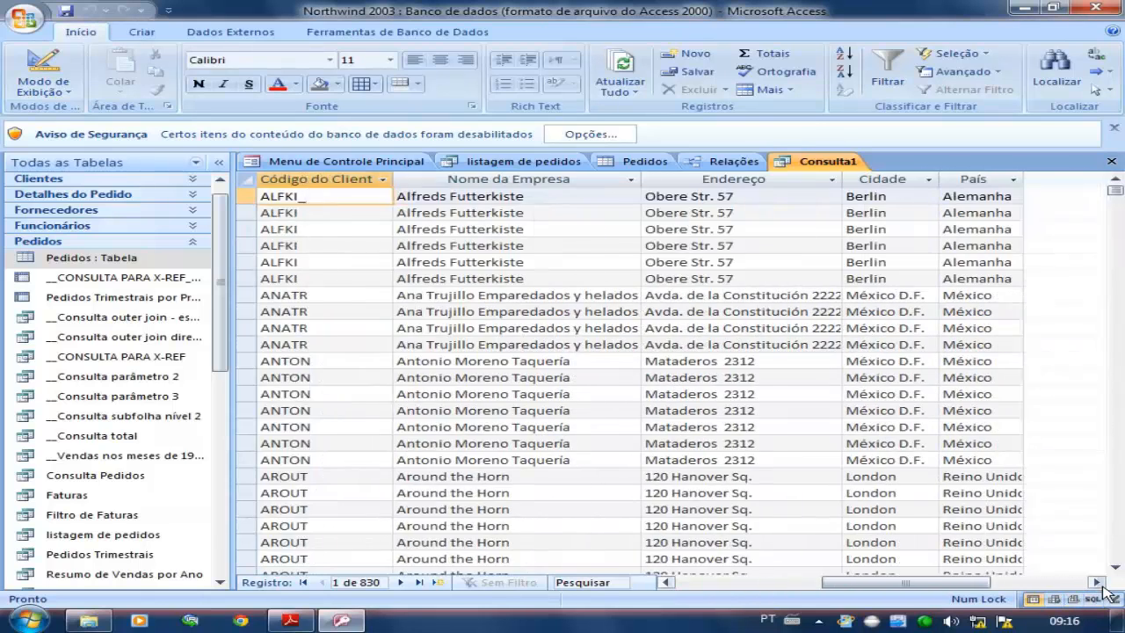
click(1100, 584)
click(668, 583)
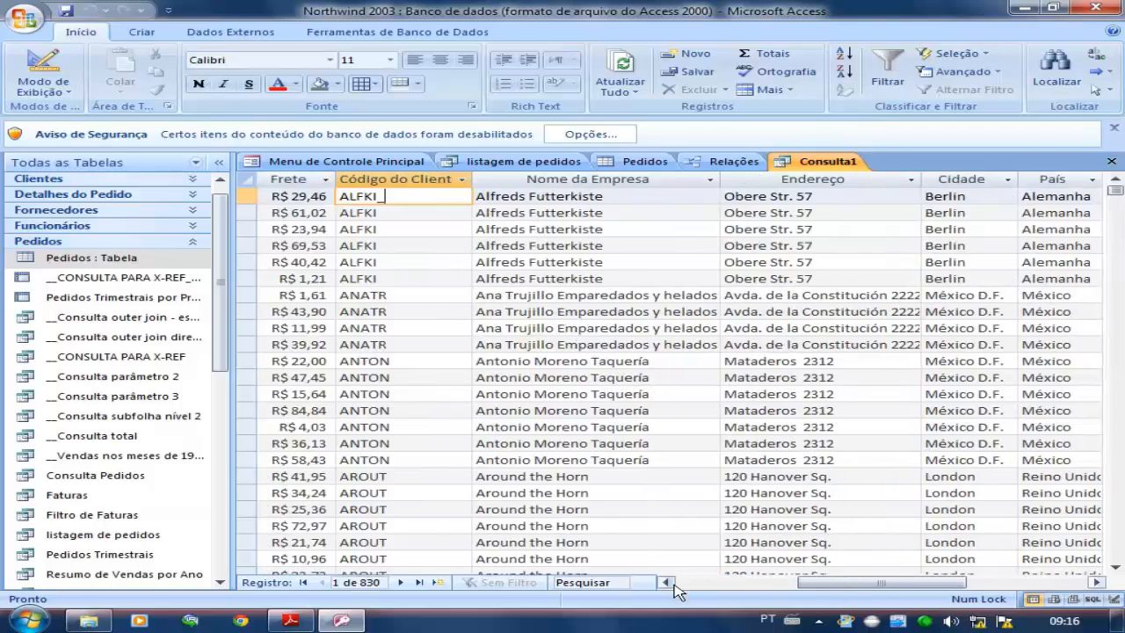
click(667, 582)
click(667, 583)
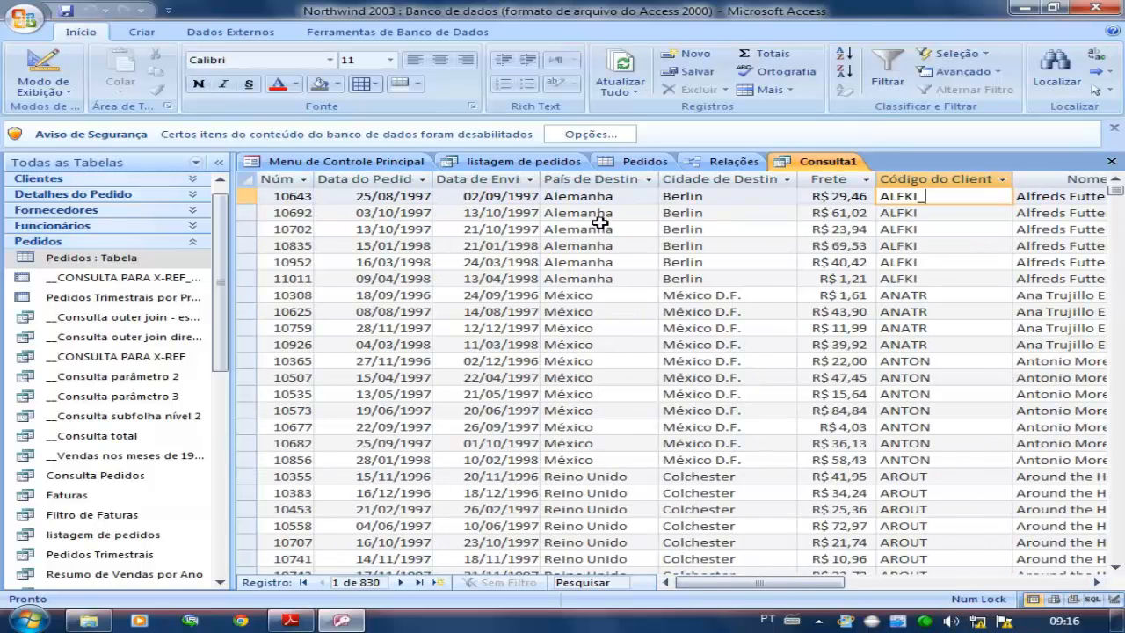
Compare the new query's results with the Pedidos table's Cliente column and the listagem de pedidos query design
click(636, 166)
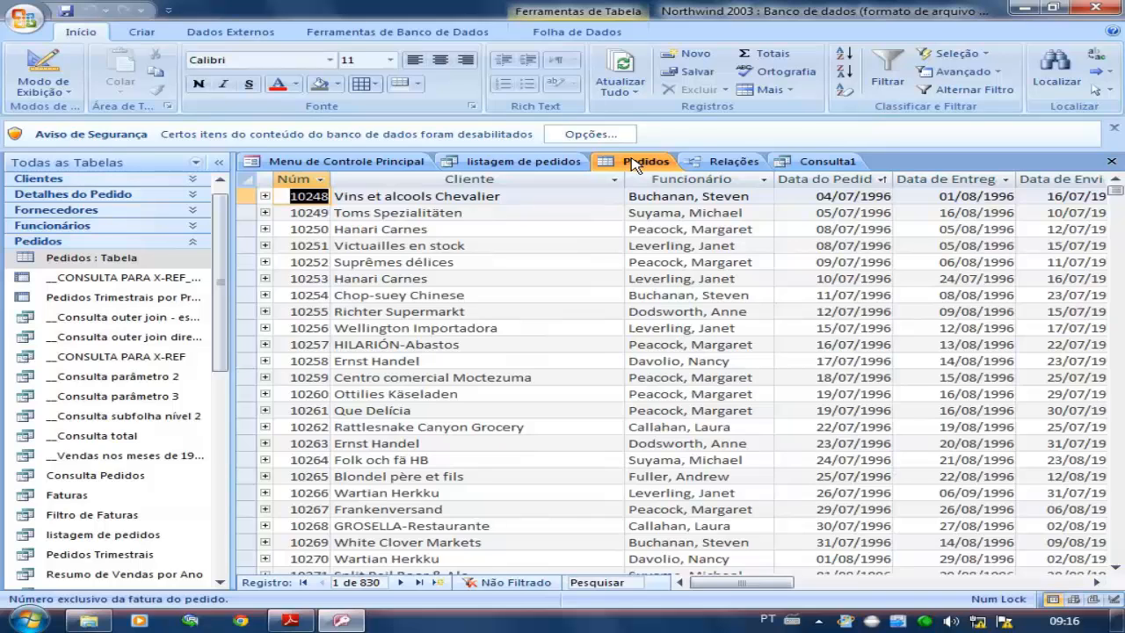
click(525, 164)
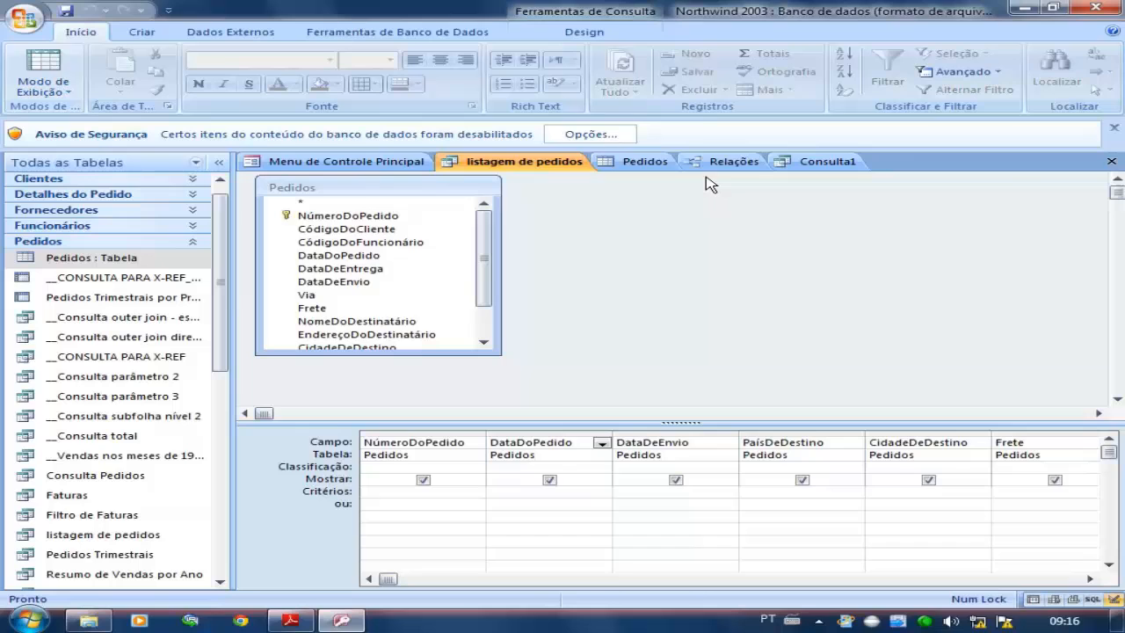
click(647, 162)
click(553, 196)
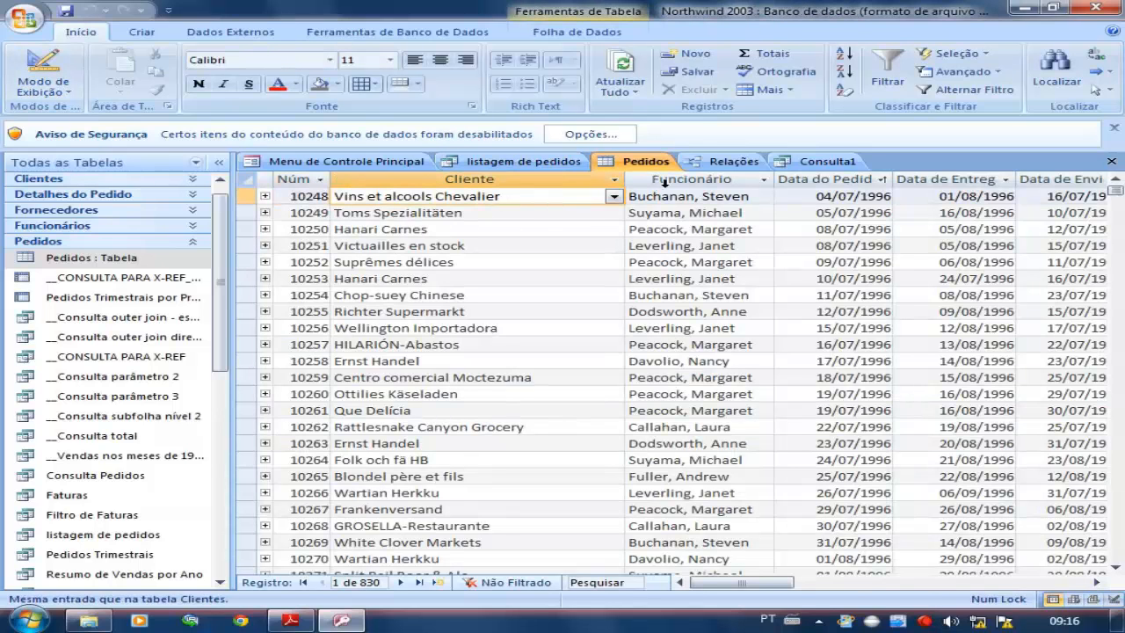
click(734, 161)
click(808, 163)
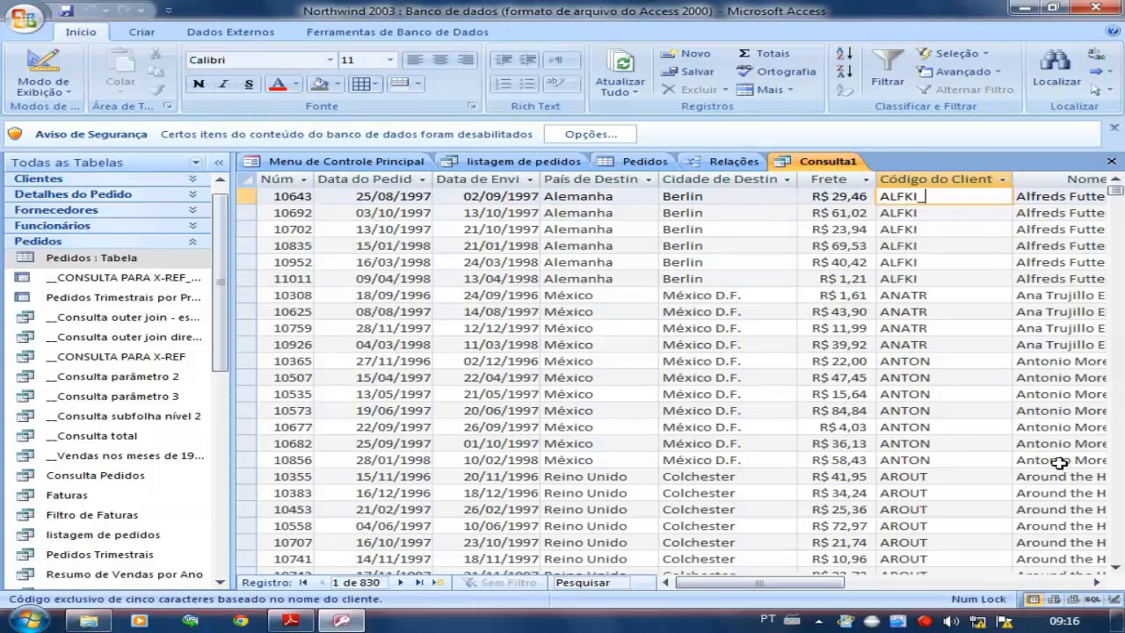
Return the new query to design view and save it as "listagem de pedidos e clientes"
click(44, 63)
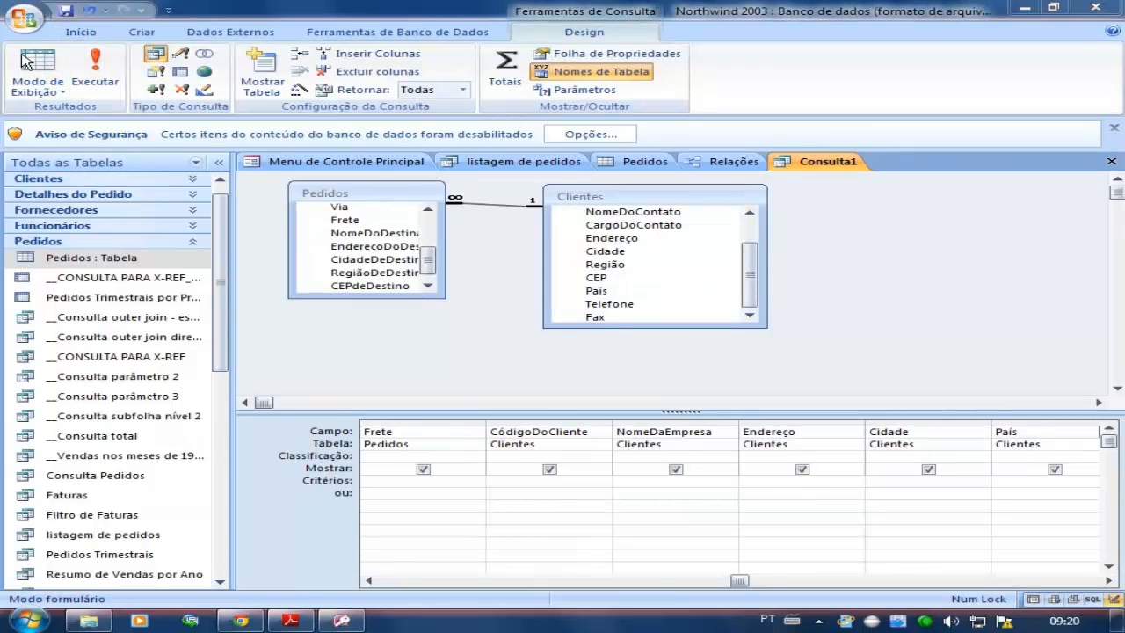
click(66, 11)
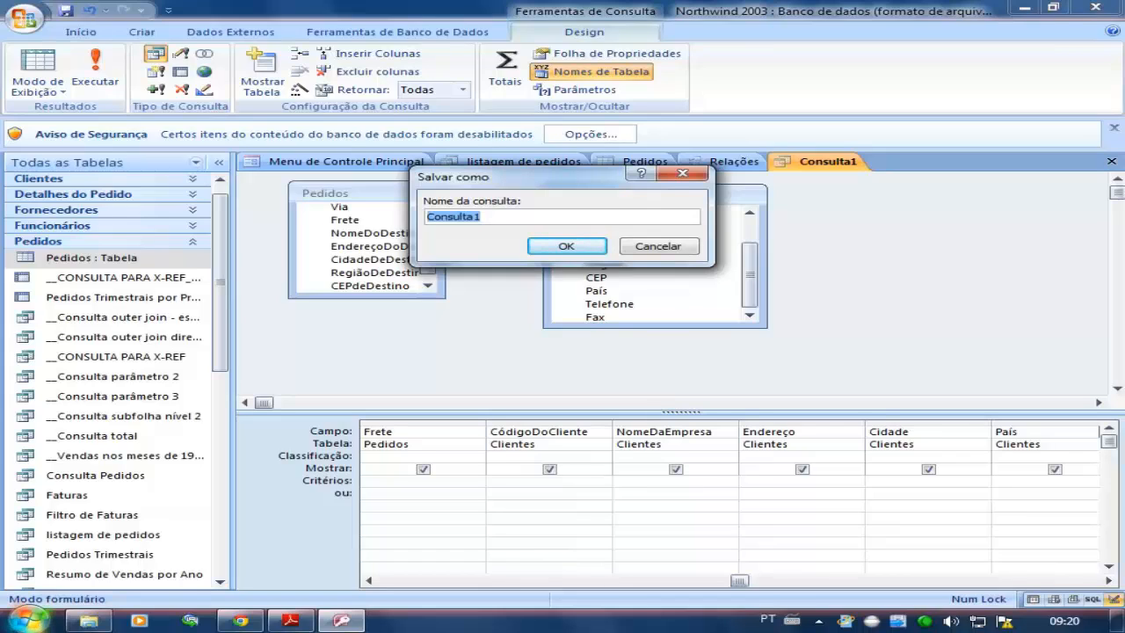
text(listagem de pedidos e clientes)
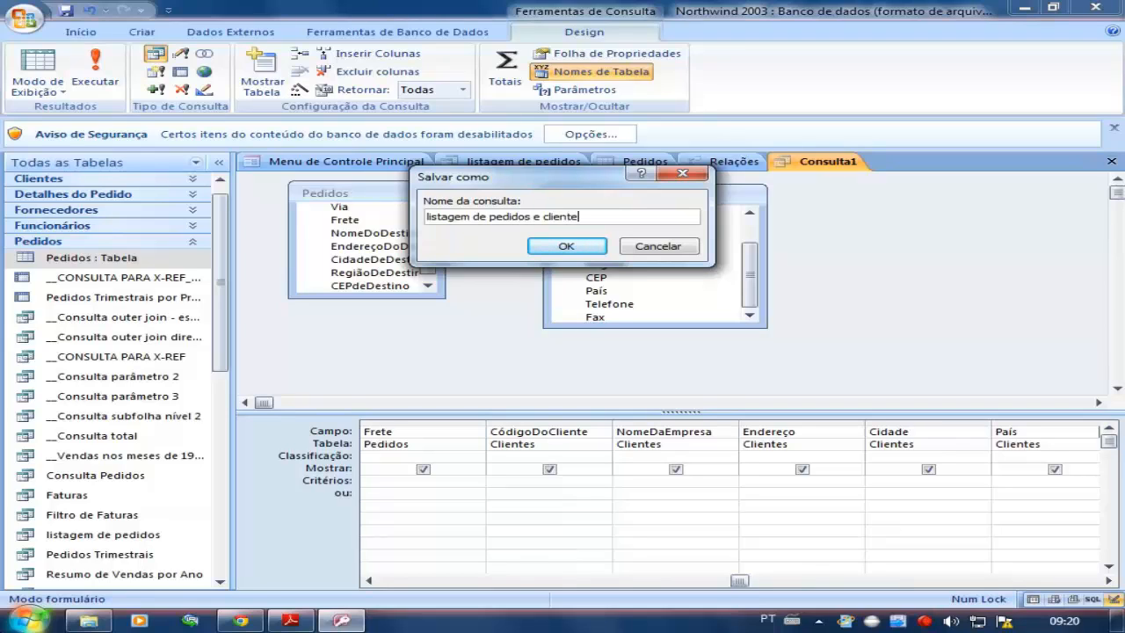
click(551, 248)
click(923, 272)
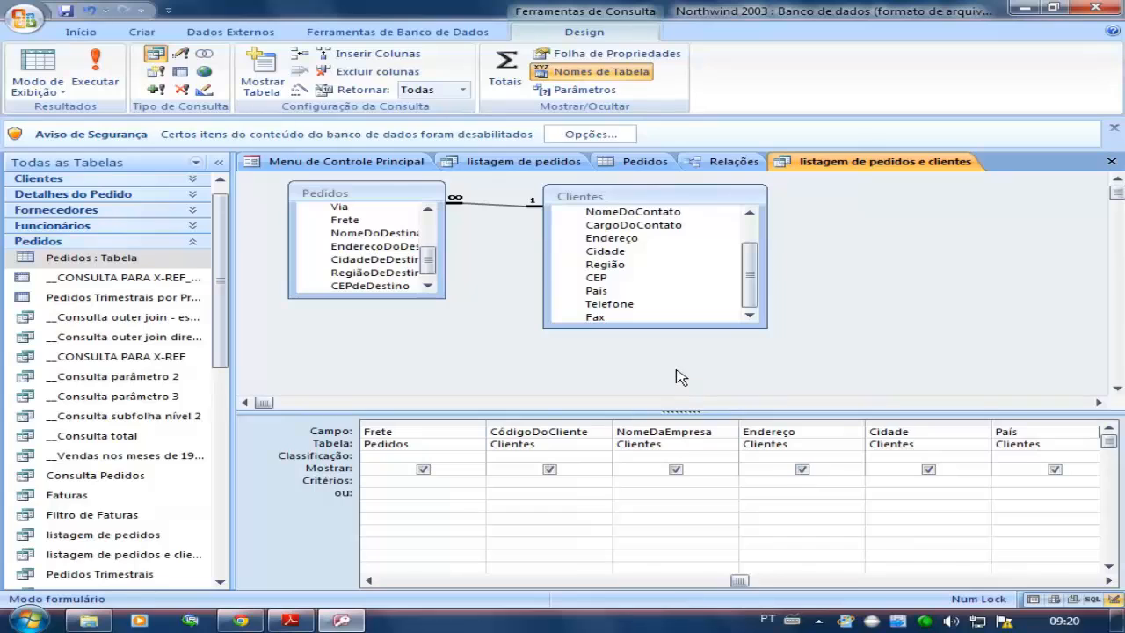
Review the listagem de pedidos query design against the records in the Pedidos table
click(539, 167)
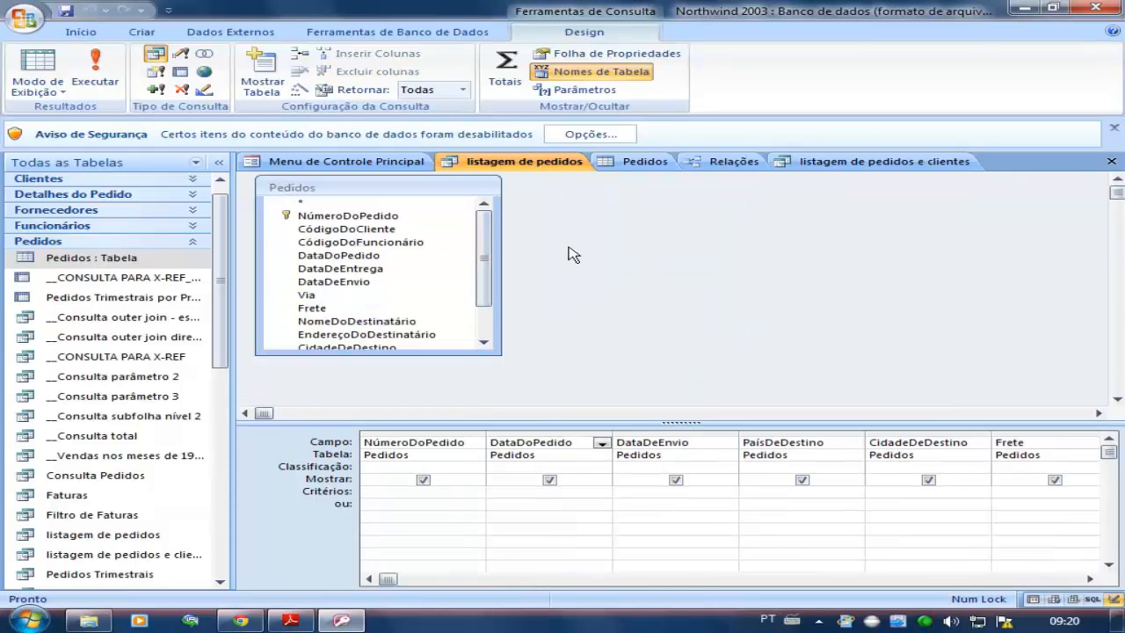
drag(487, 291, 484, 264)
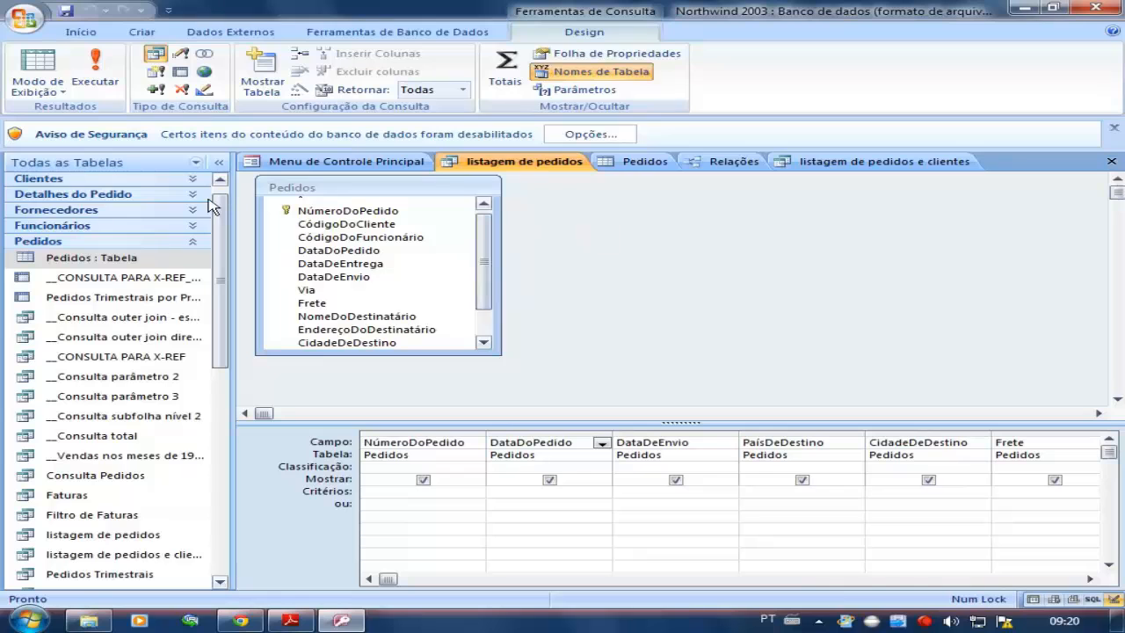
click(642, 161)
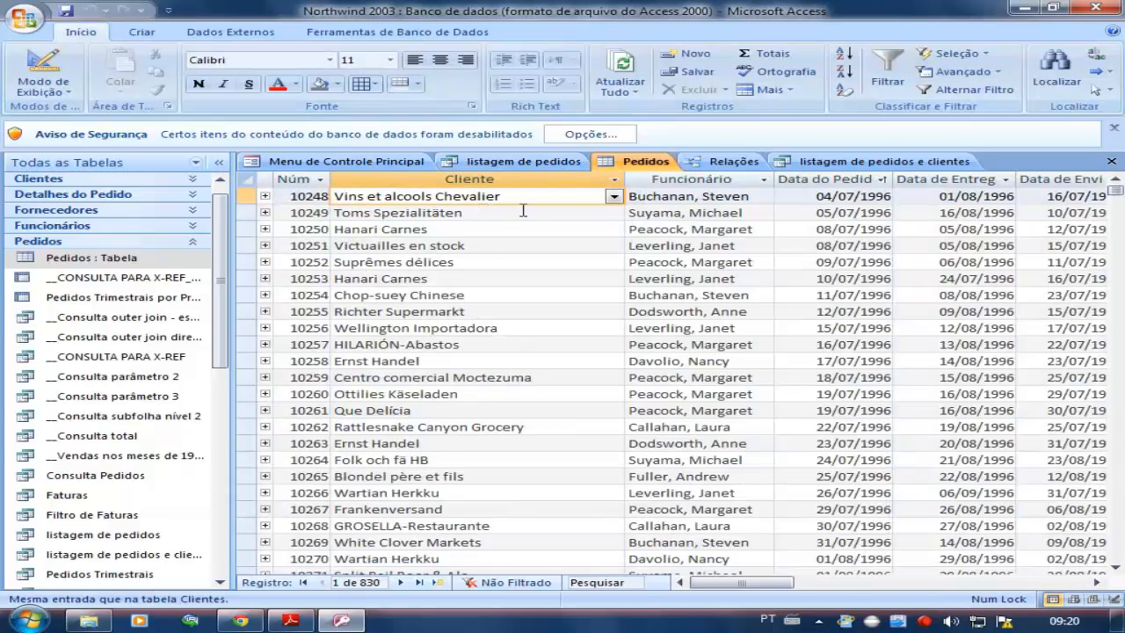
click(514, 163)
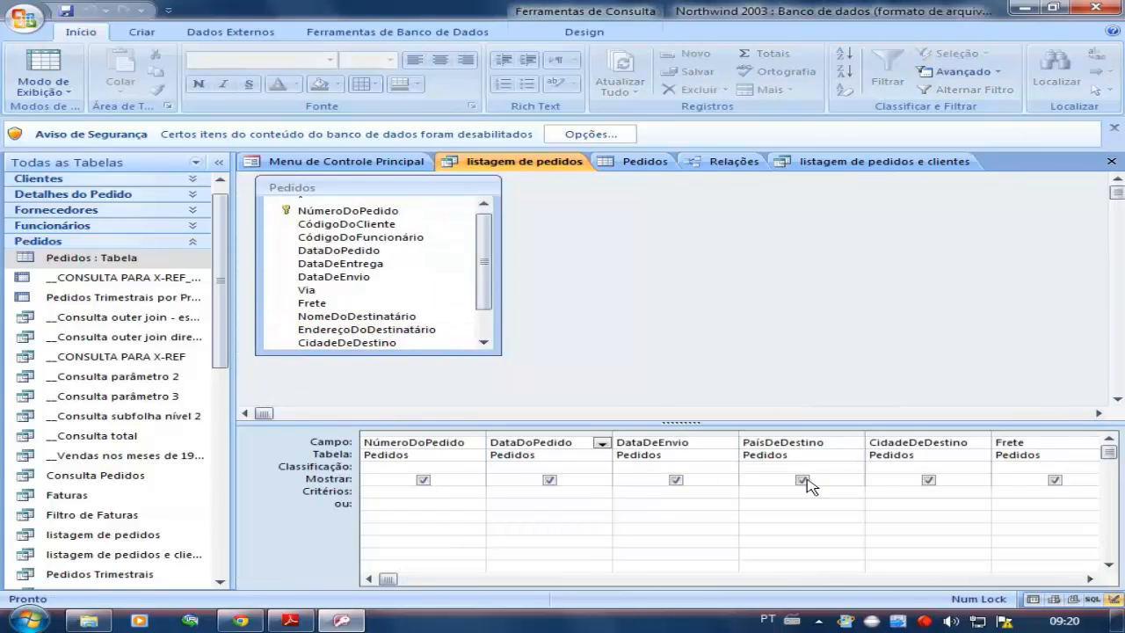